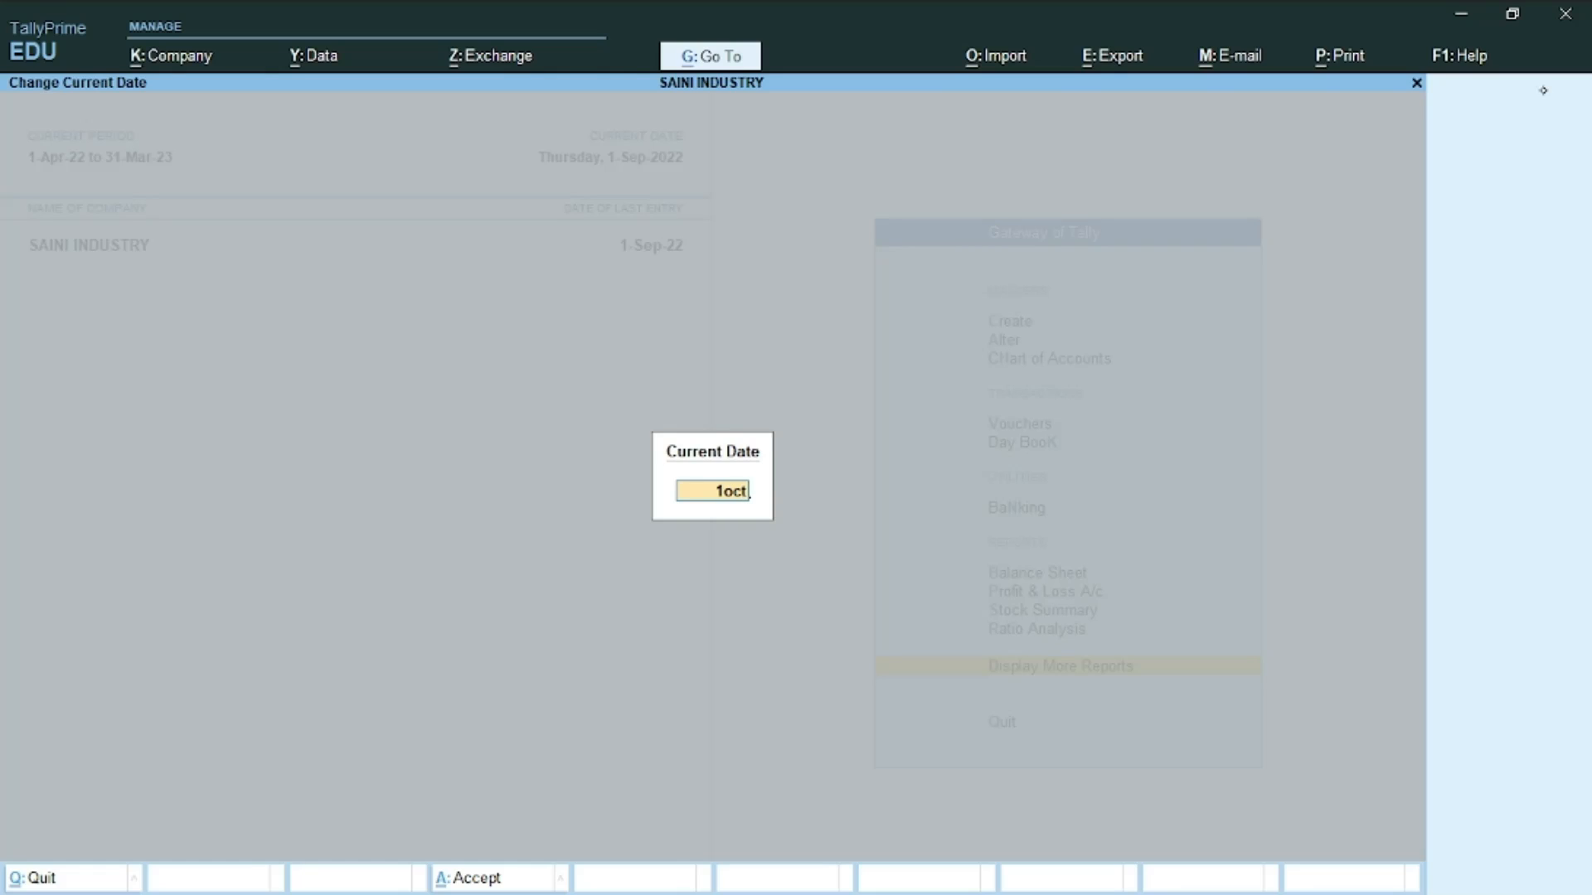
Set the current date to 1-Oct-2022 and open voucher entry for SAINI INDUSTRY.
text('22)
key(Return)
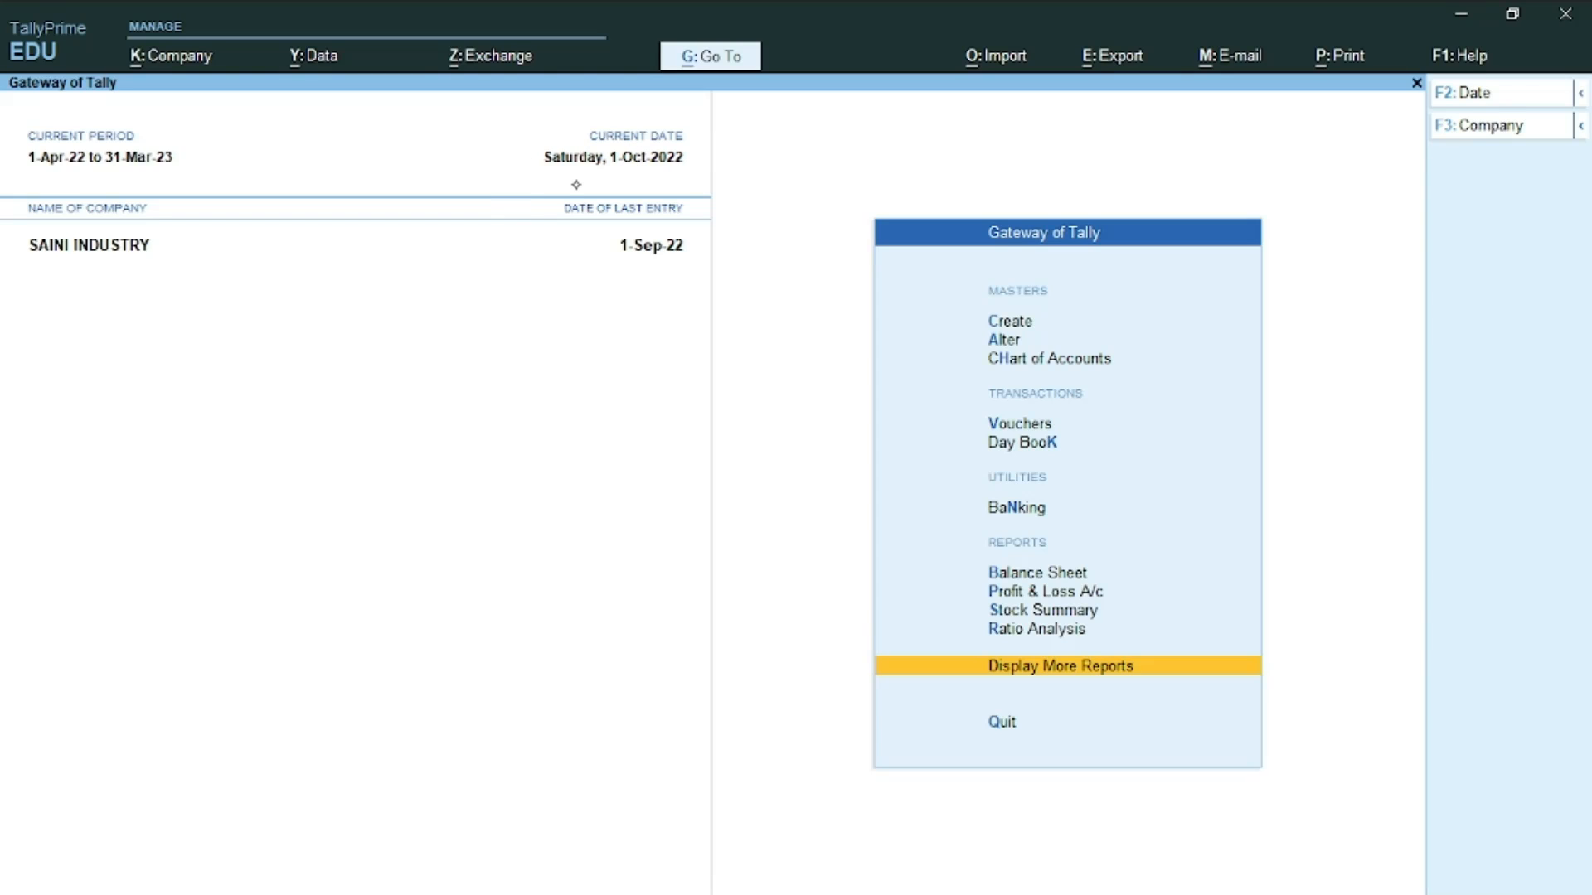
key(Up)
key(Up)
key(Up)
key(Up)
key(Up)
key(Up)
key(Up)
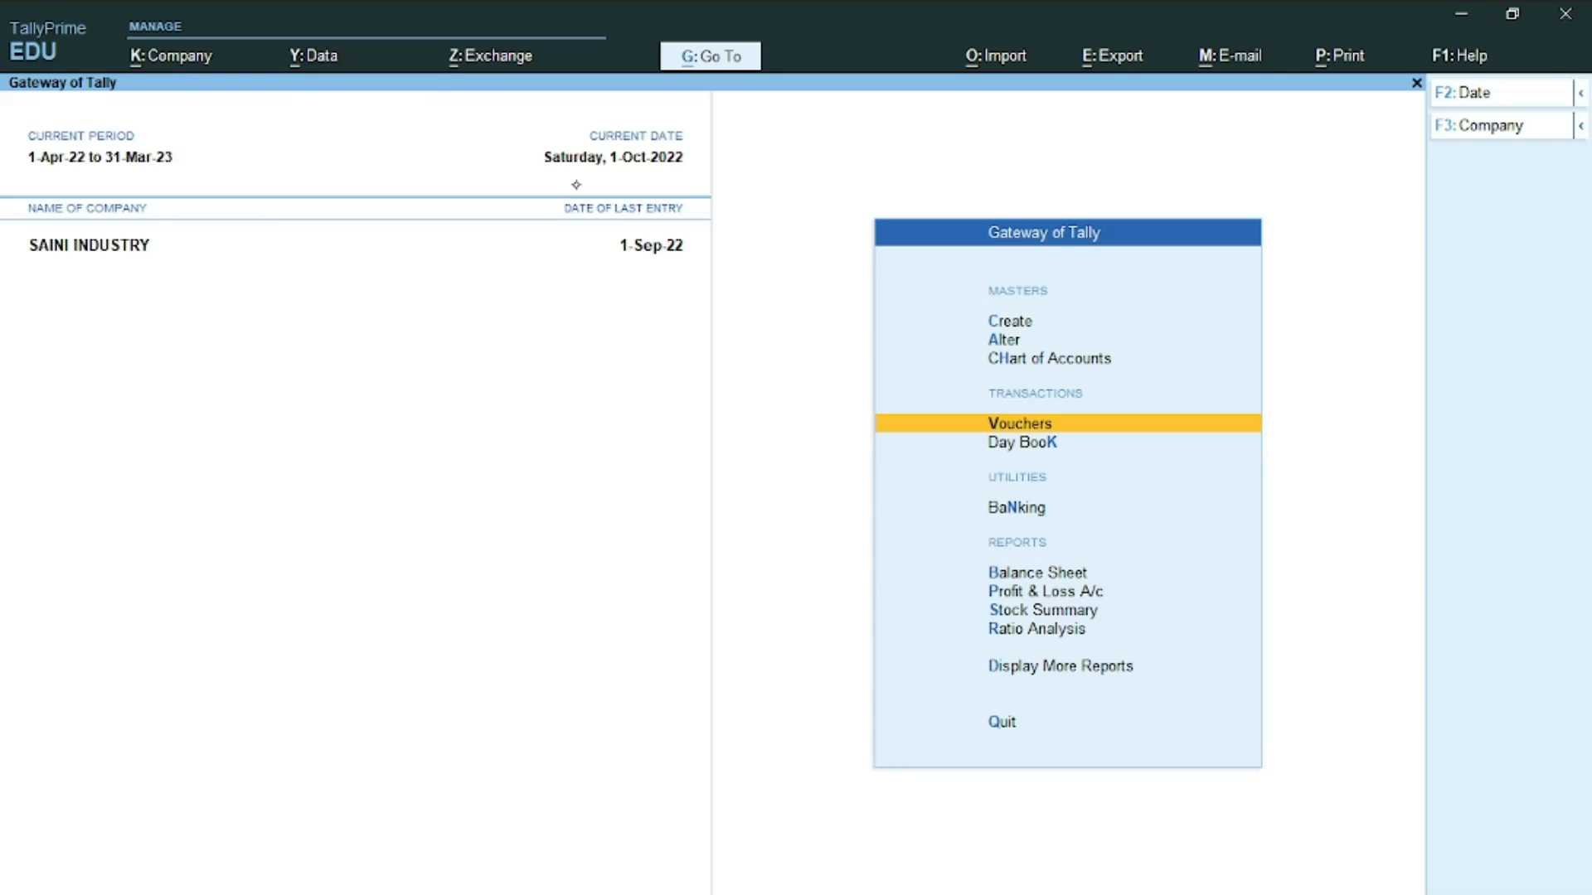
key(Return)
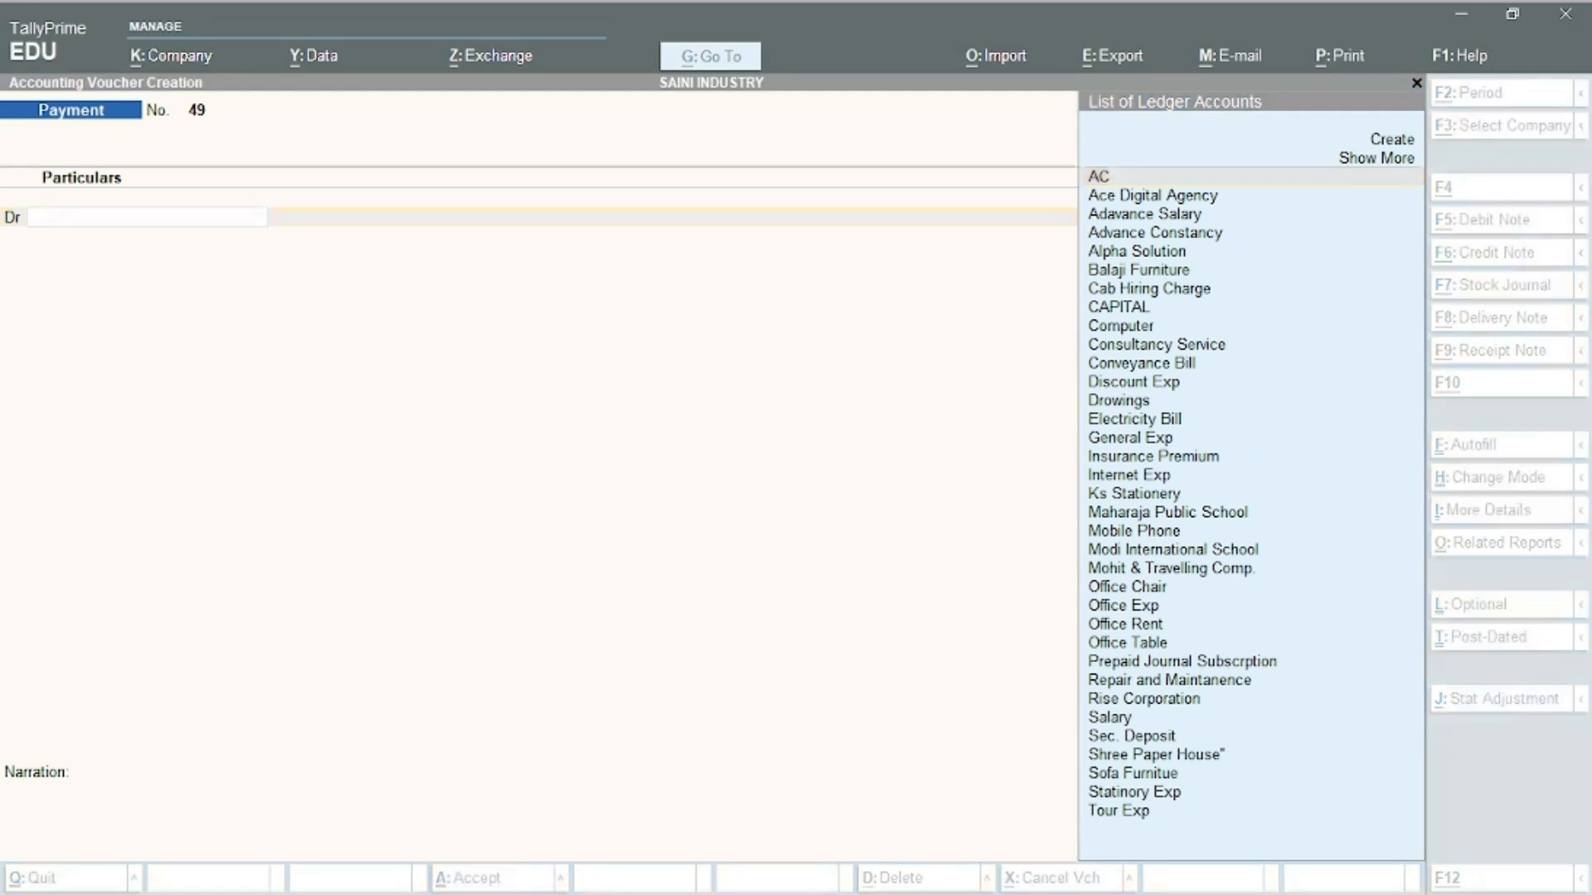
Check the first October transaction in the Word list, then start a contra voucher in TallyPrime crediting Cash with 1,20,000.
key(alt+Tab)
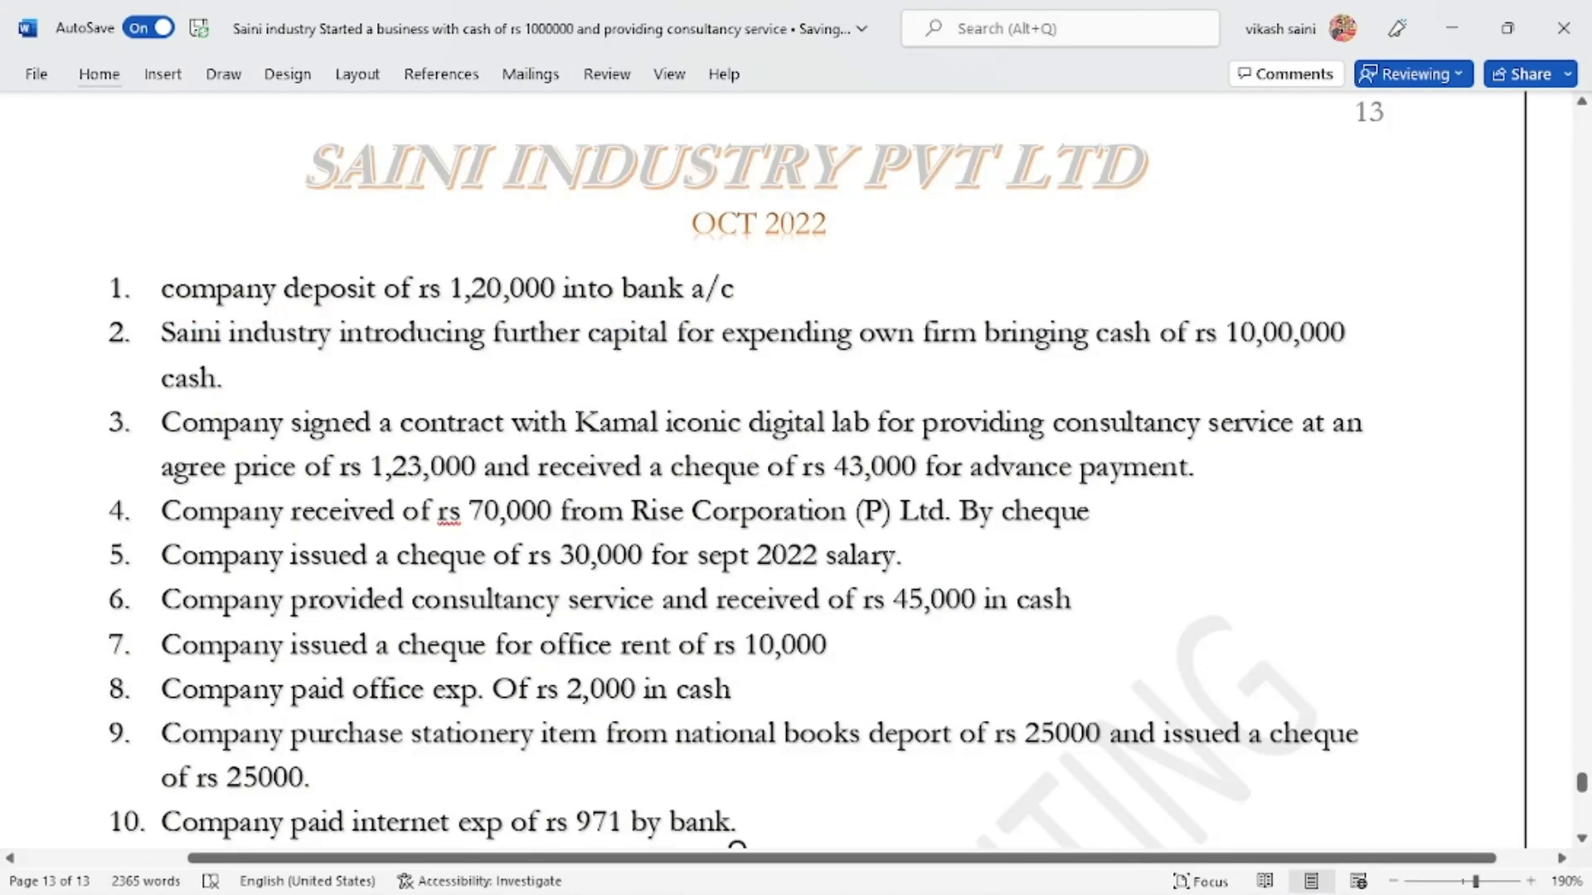
key(alt+Tab)
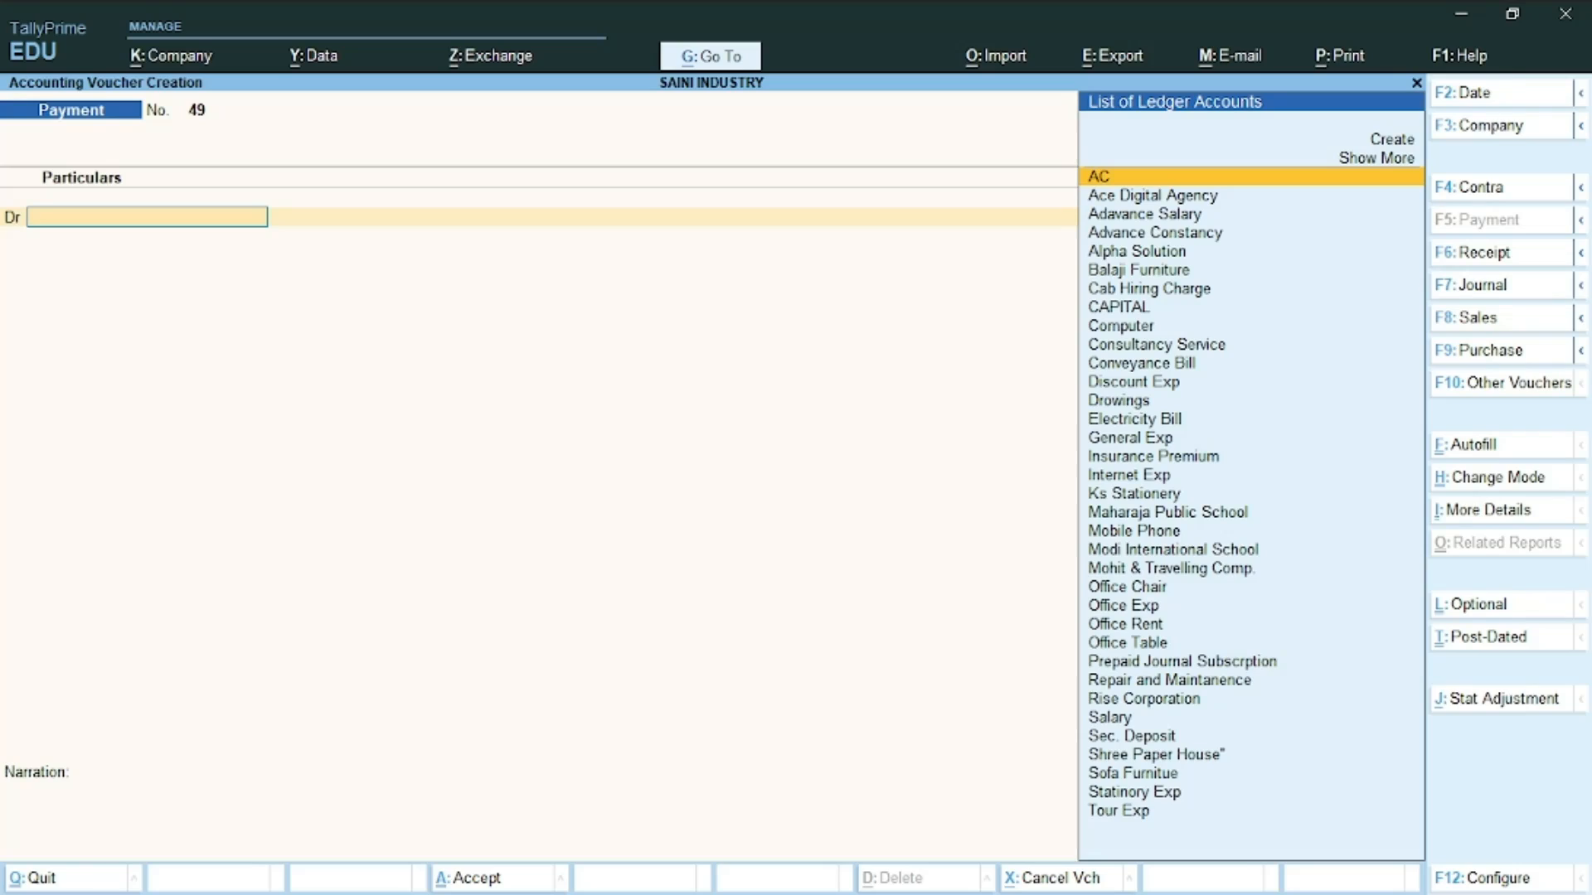
key(F4)
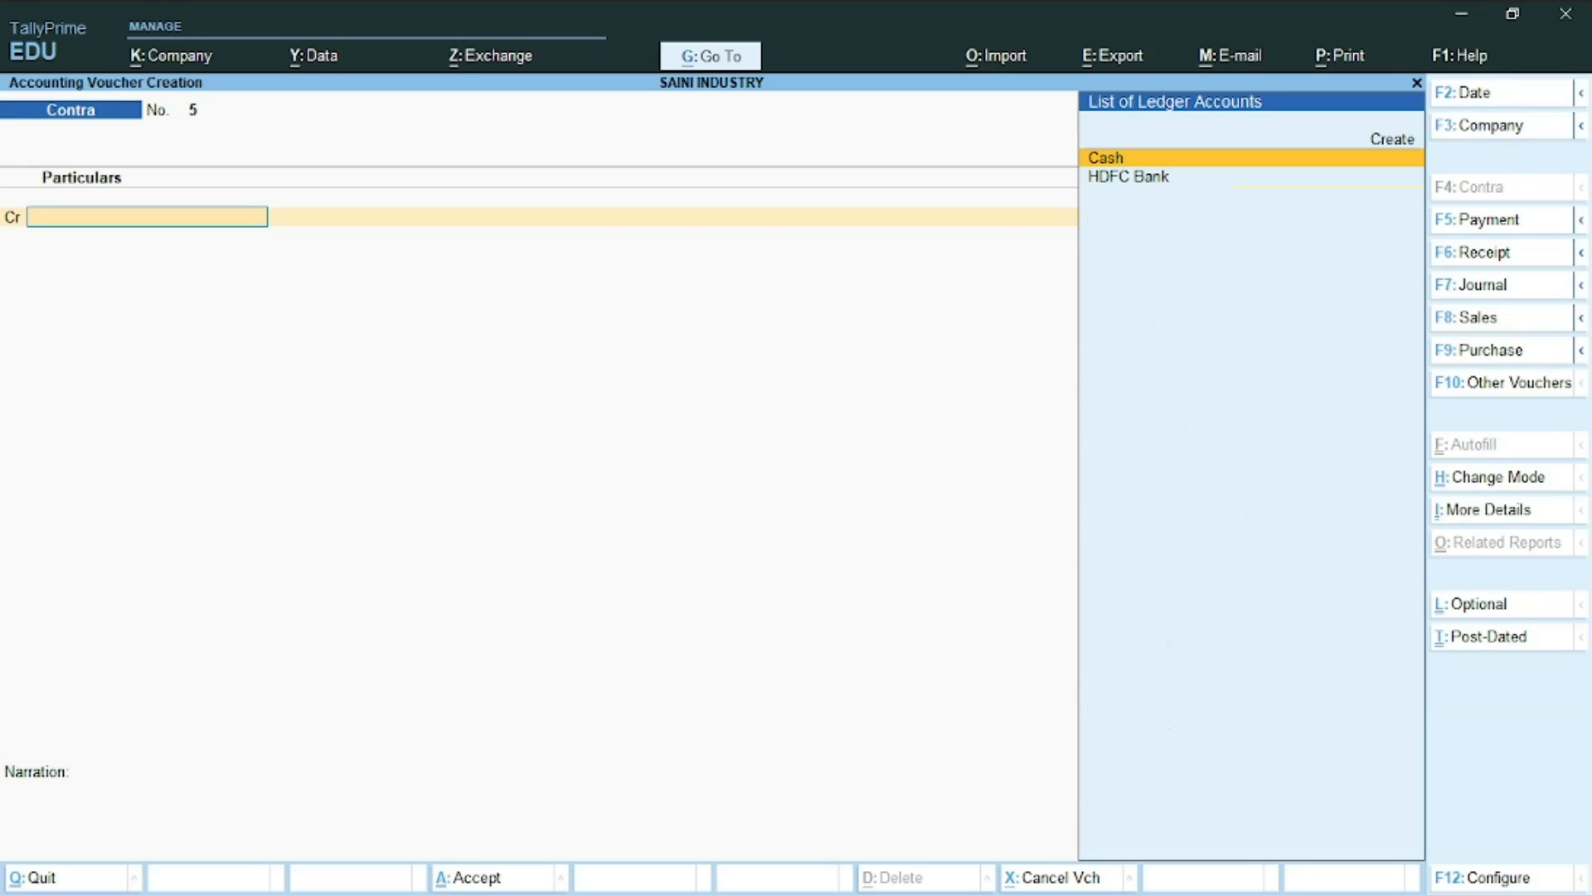
text(Ca)
key(Return)
text(1)
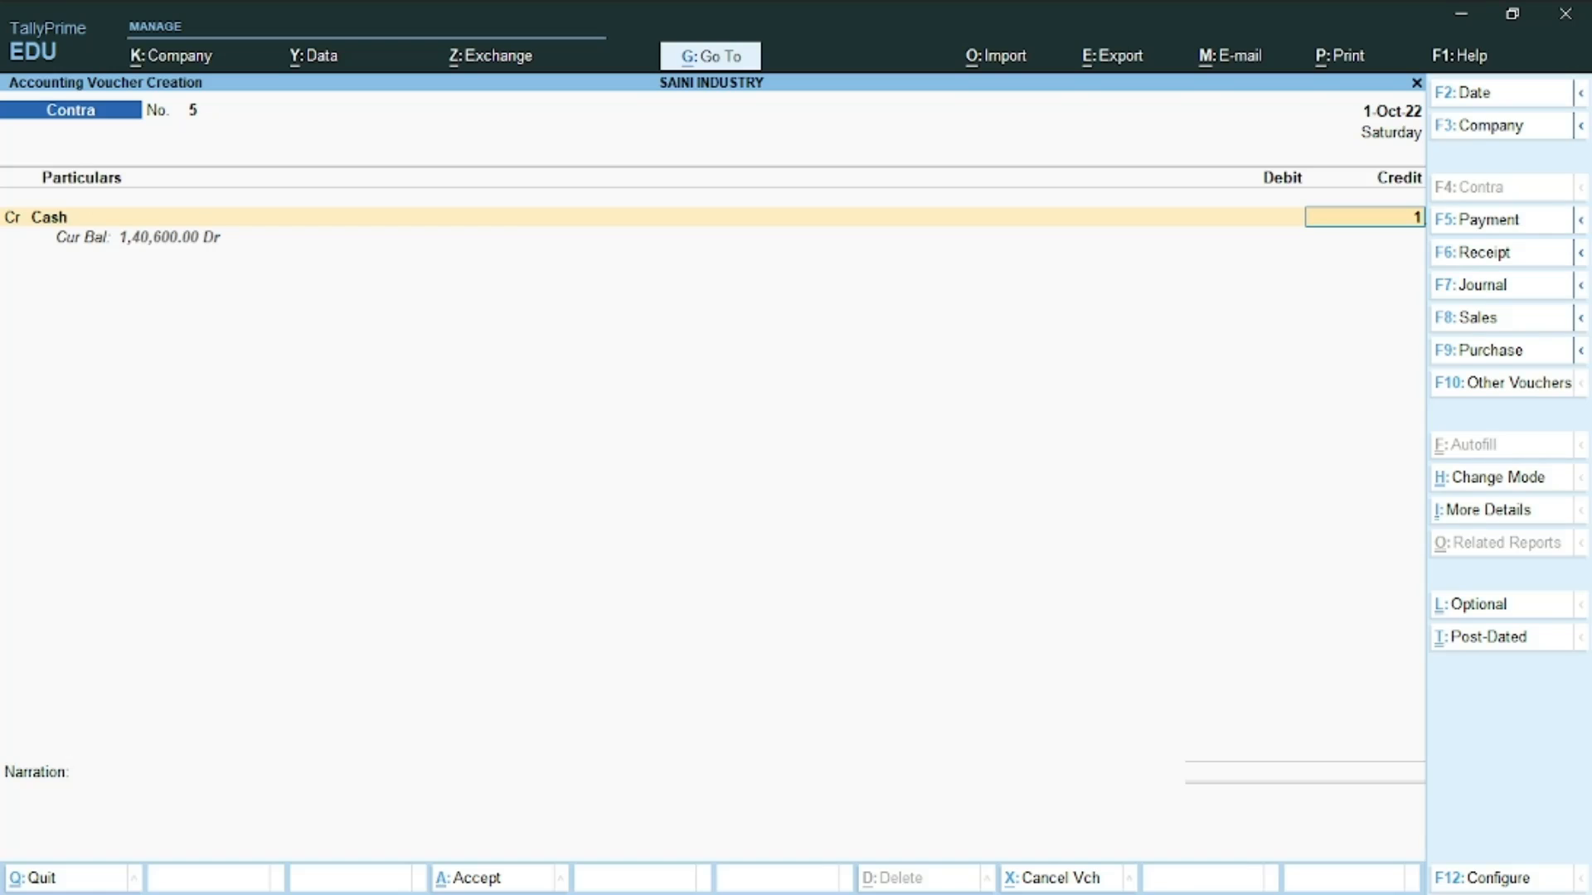
text(,20,00000)
key(Return)
Debit HDFC Bank with 1,20,000, accept its bank allocation as a Cash transaction, and save the contra voucher without a narration.
key(Return)
key(Return)
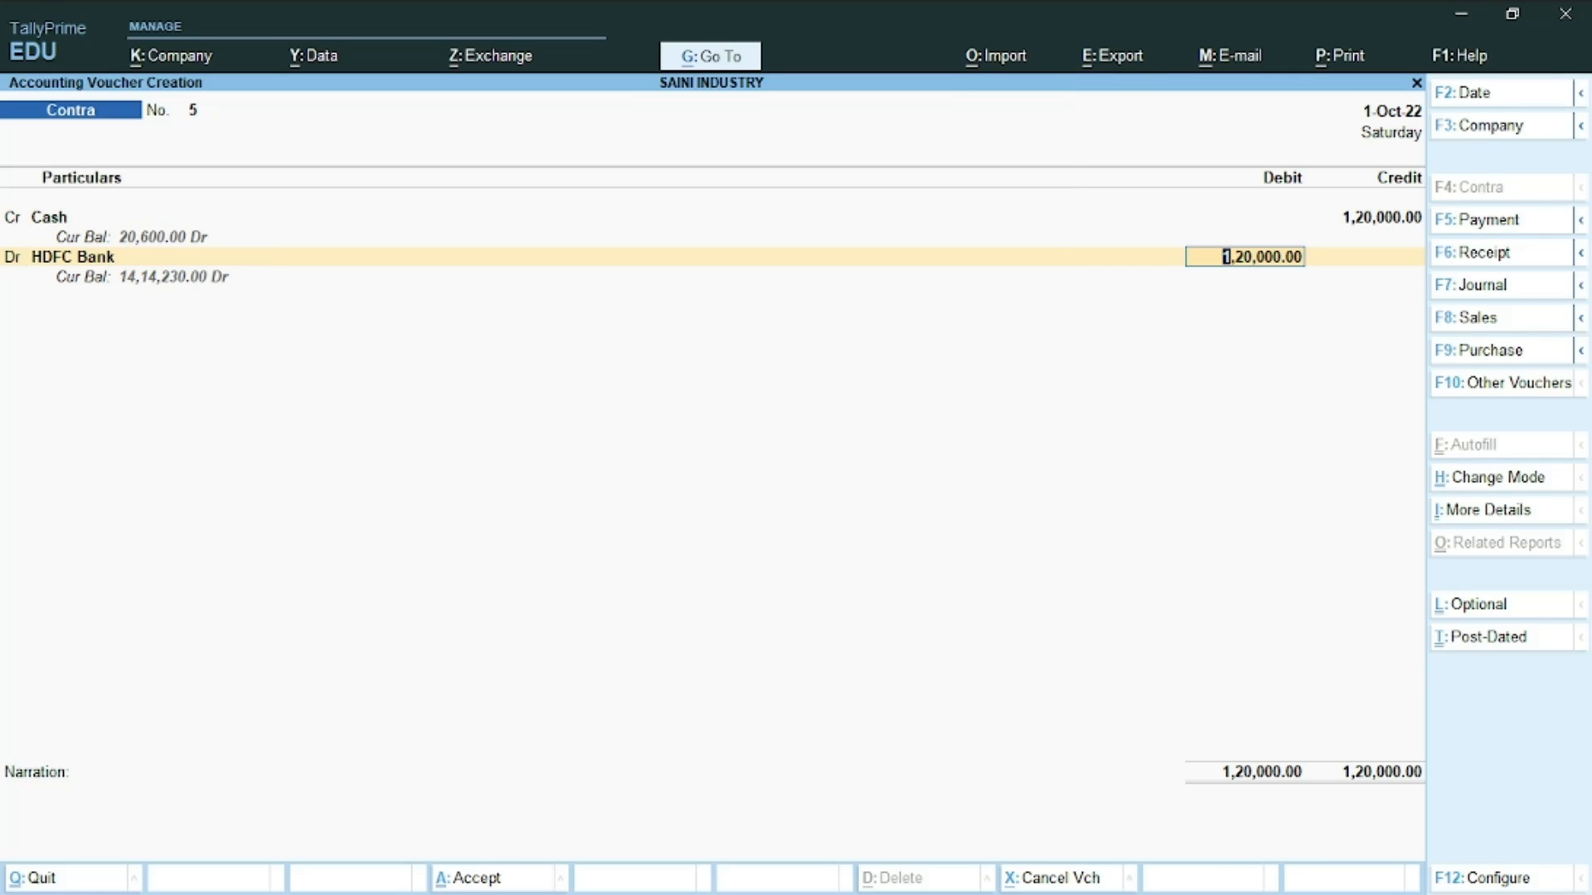
key(Return)
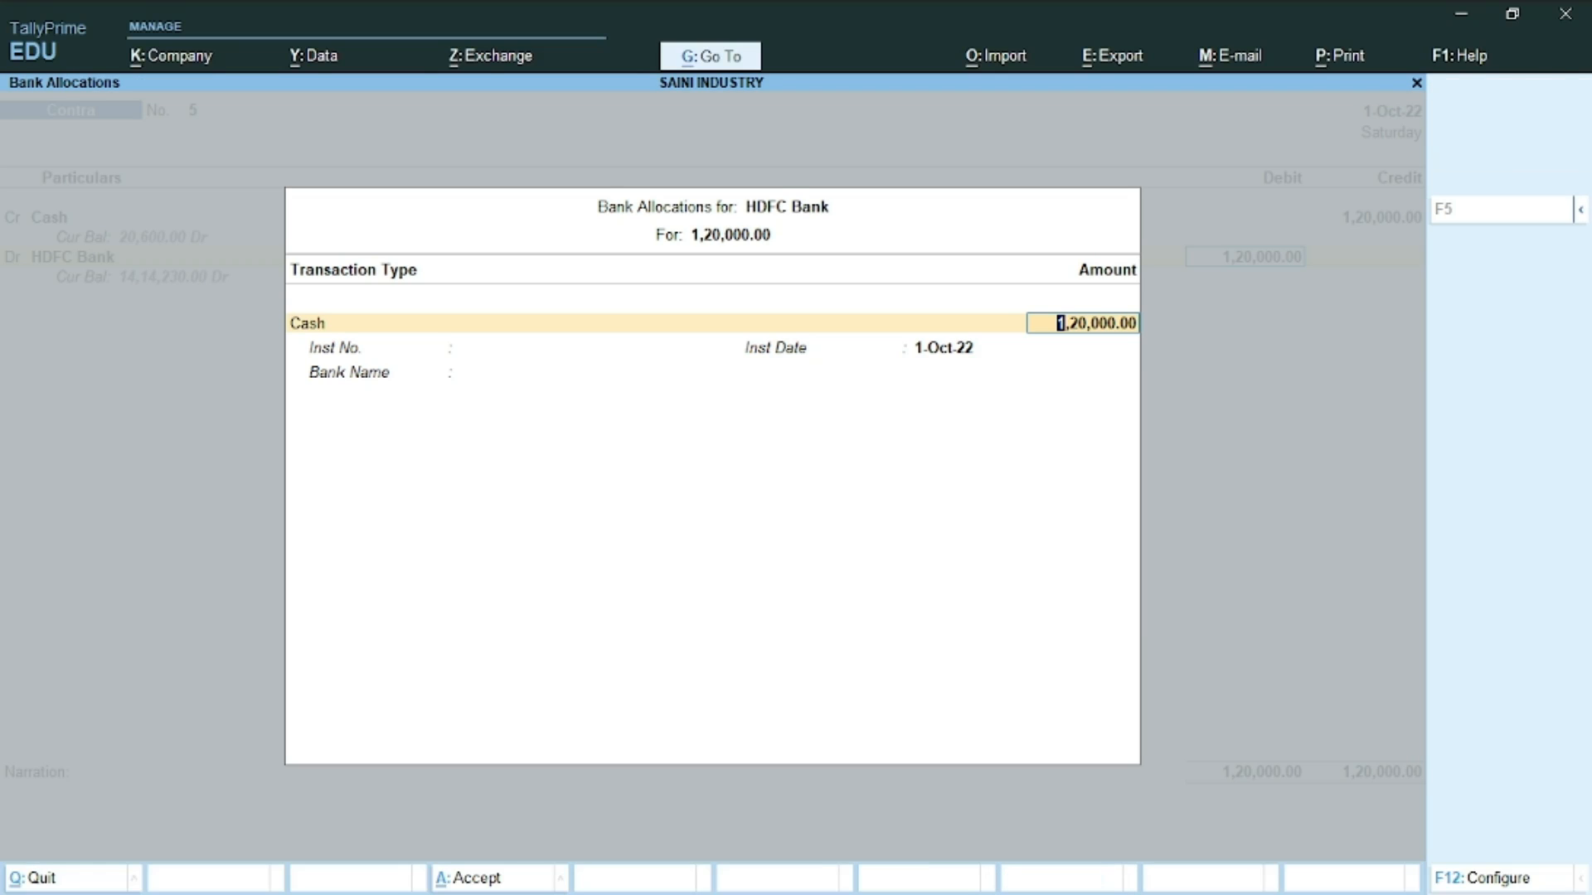
key(ctrl+a)
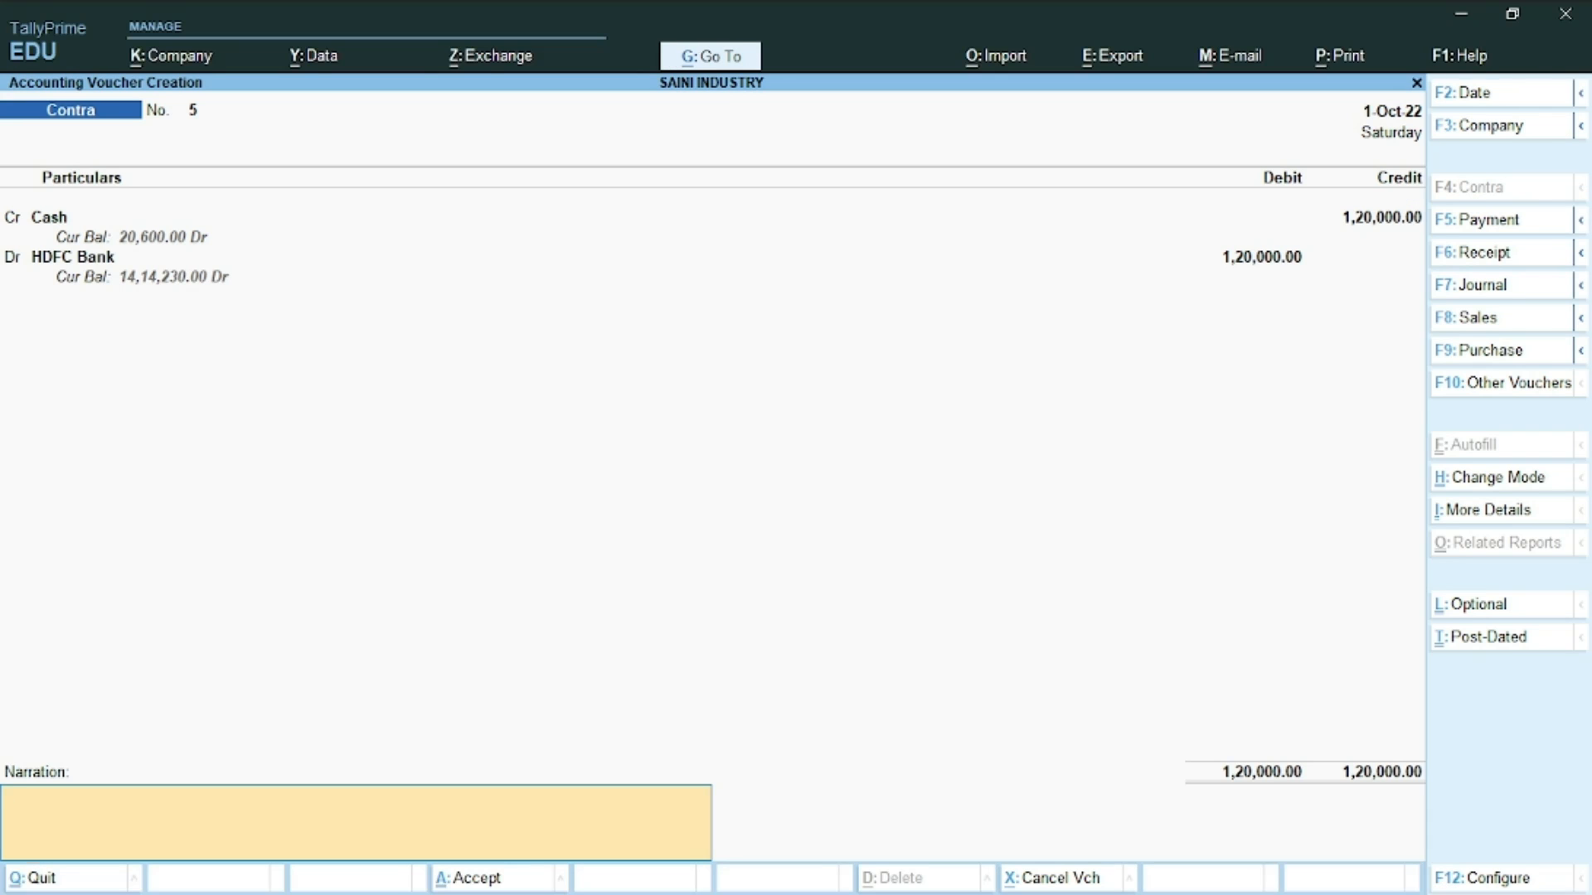
key(ctrl+a)
Switch to the Word transaction list, tick off item 1 in red ink, and underline 10,00,000 and "capital" in item 2.
key(alt+Tab)
mouse_move(742, 279)
mouse_down()
mouse_move(747, 292)
mouse_move(902, 222)
mouse_up()
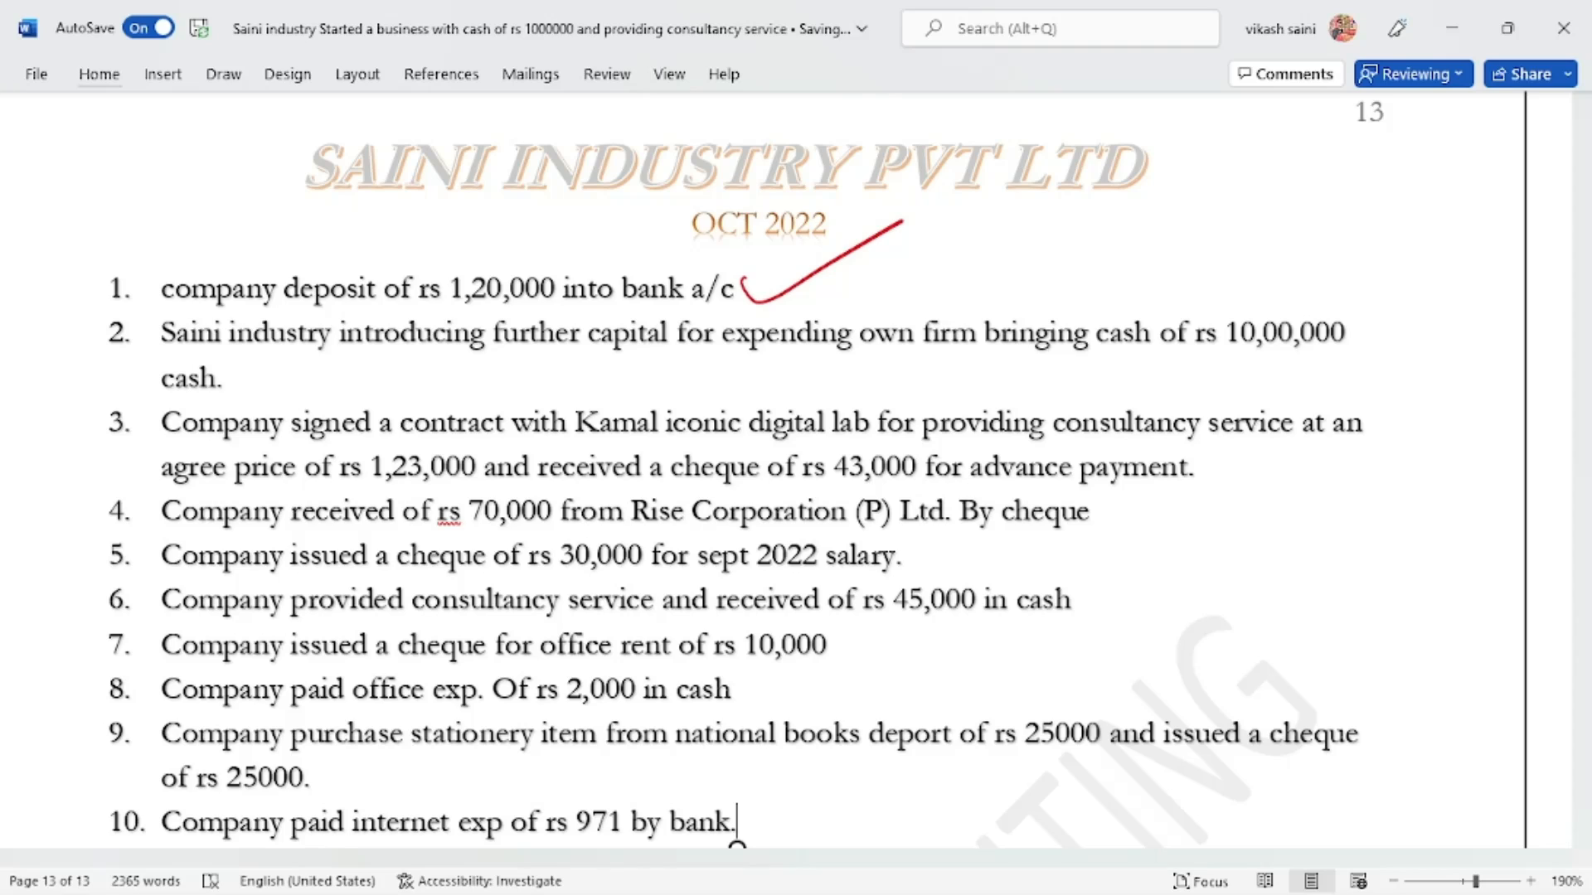
drag(1227, 350, 1396, 355)
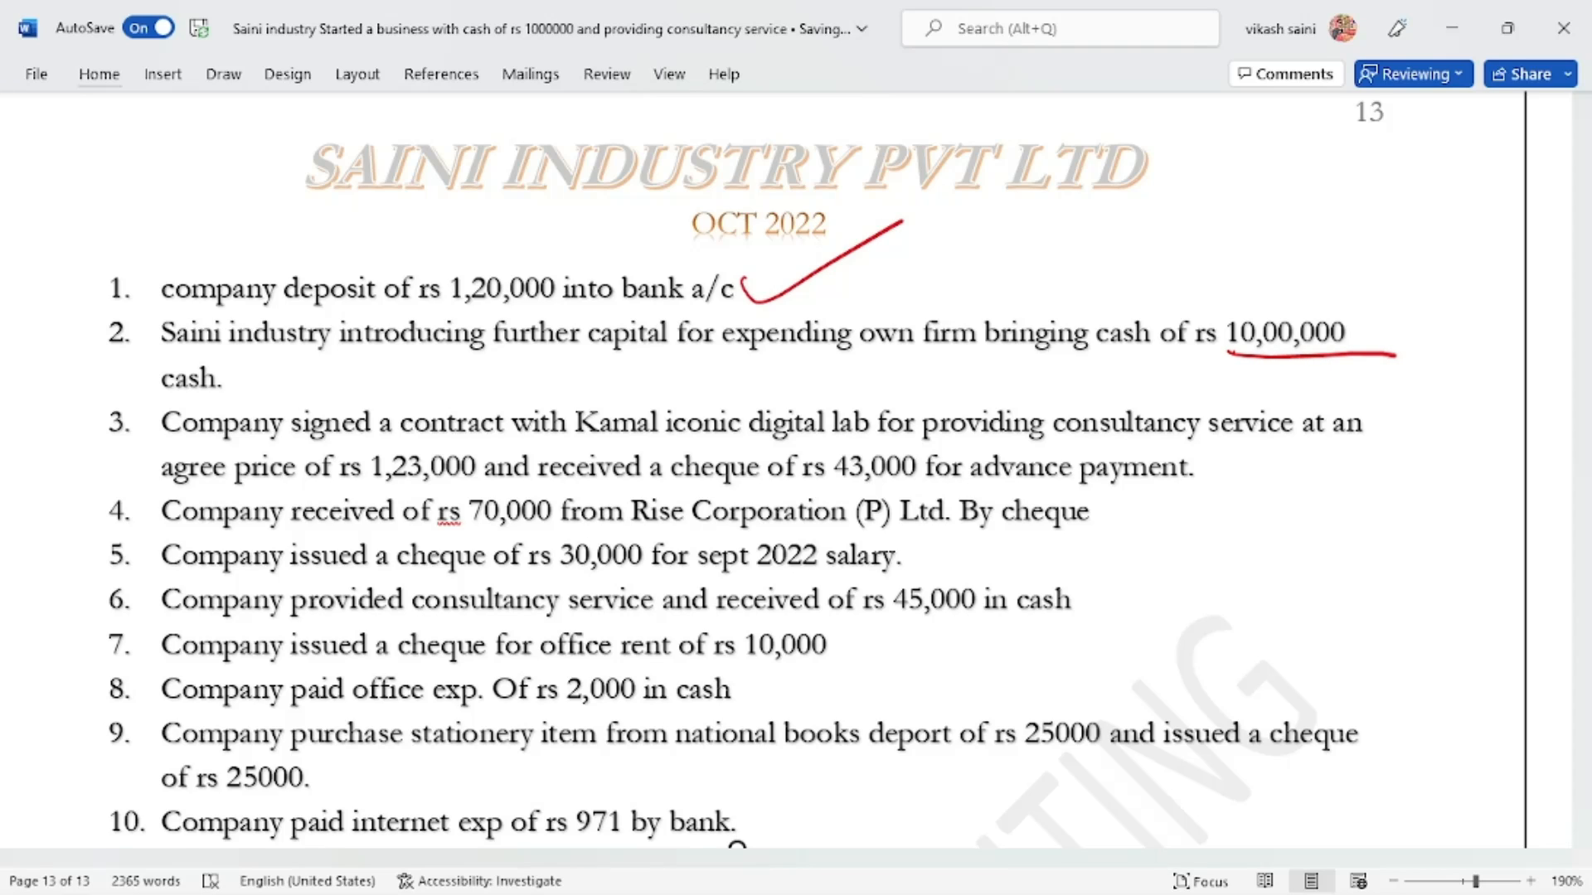
drag(583, 361, 701, 356)
Switch to TallyPrime and save a receipt voucher crediting CAPITAL and debiting Cash with 10,00,000.
key(alt+Tab)
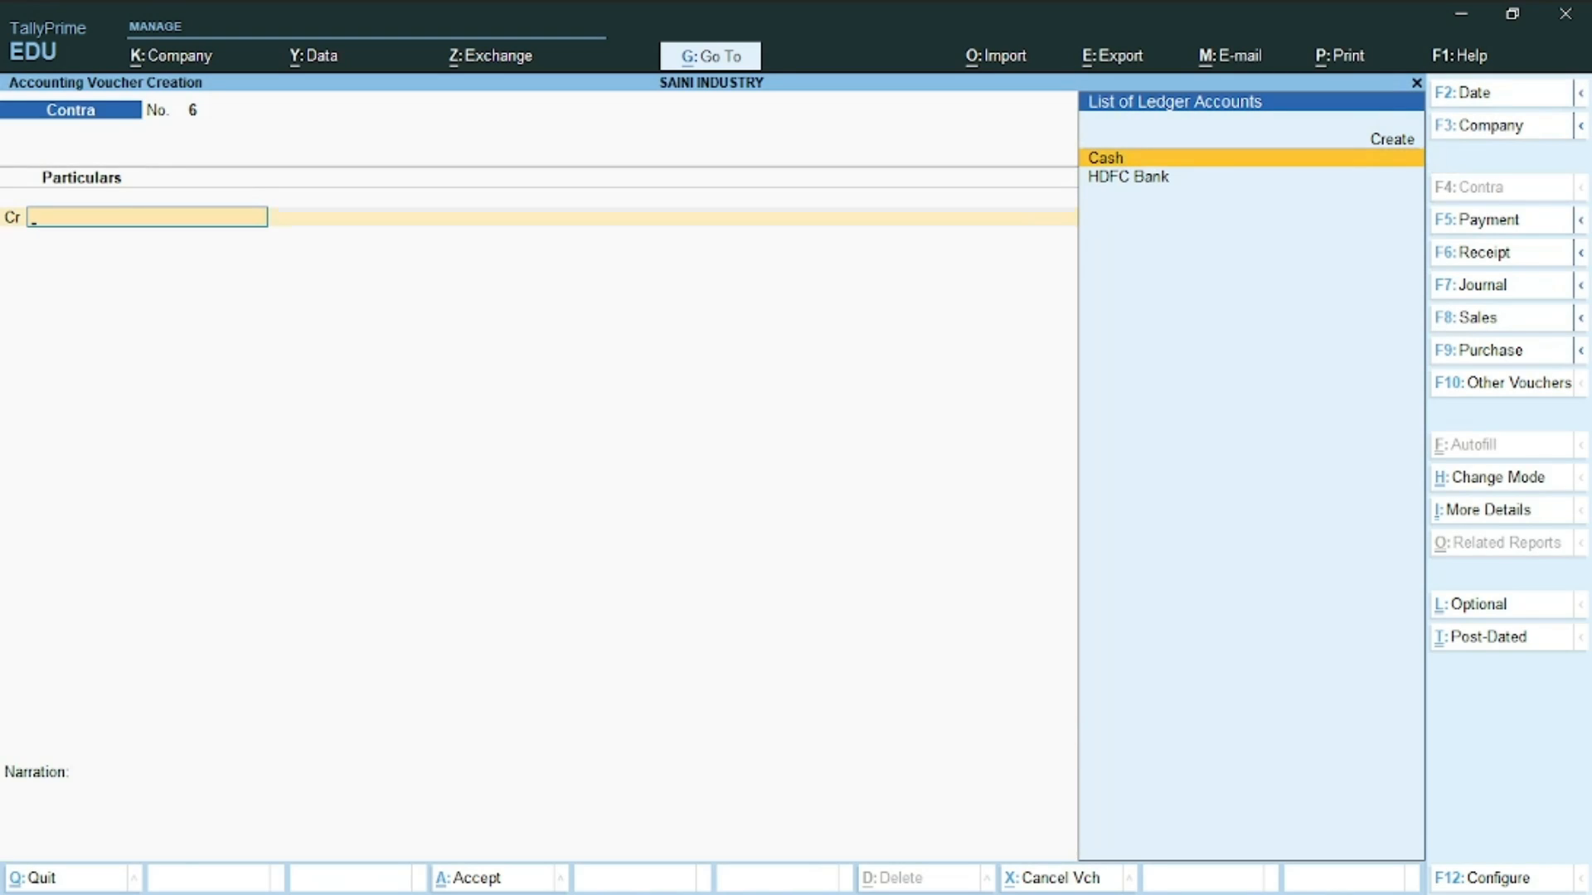
click(1539, 248)
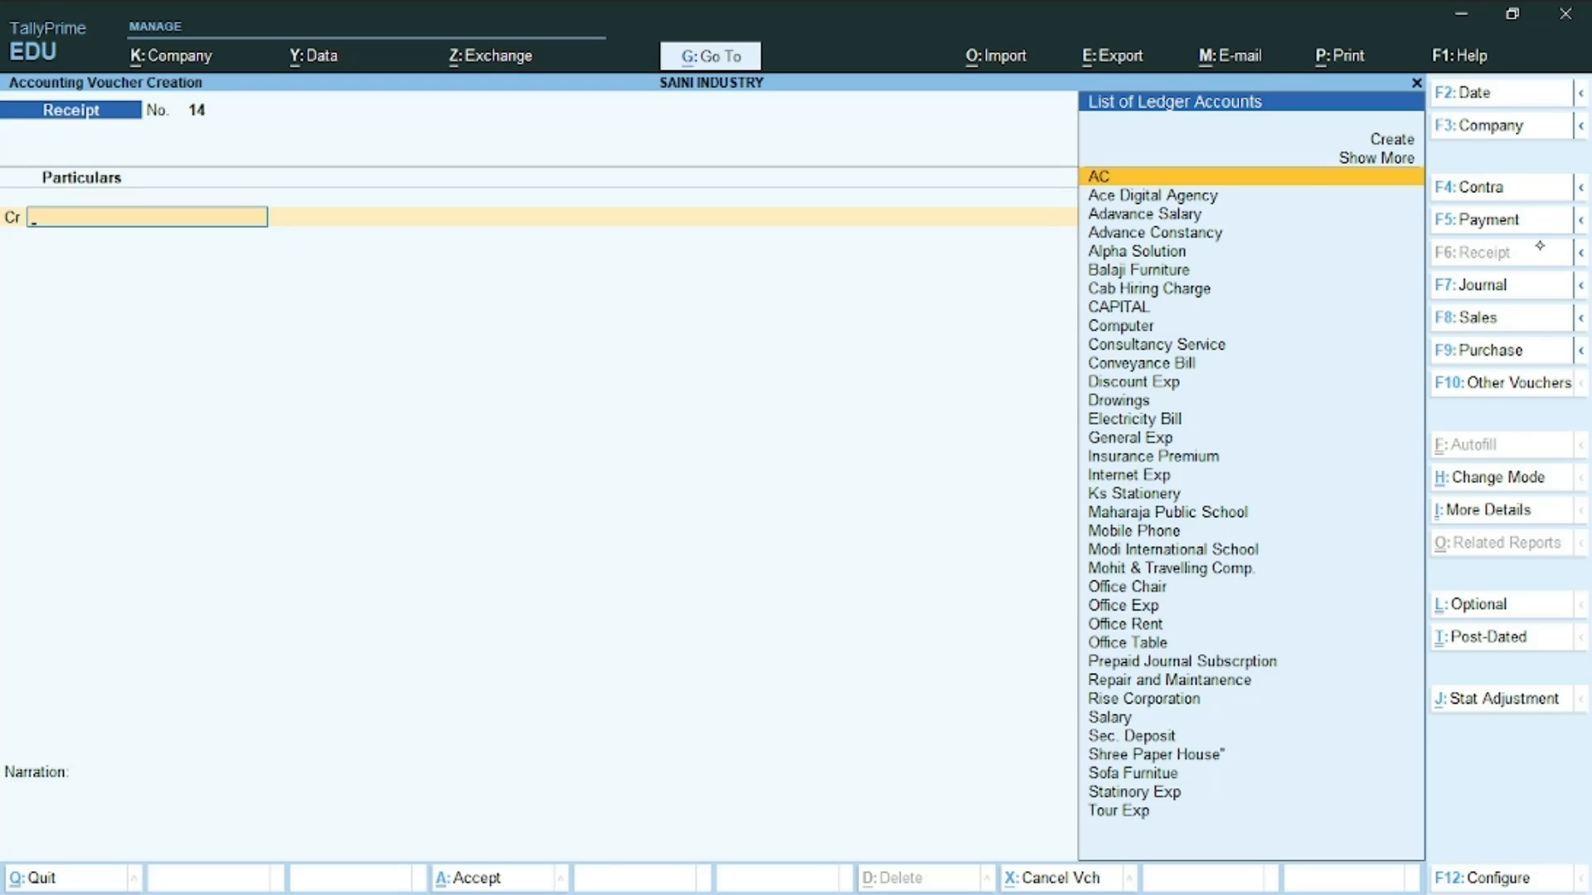
text(Cap)
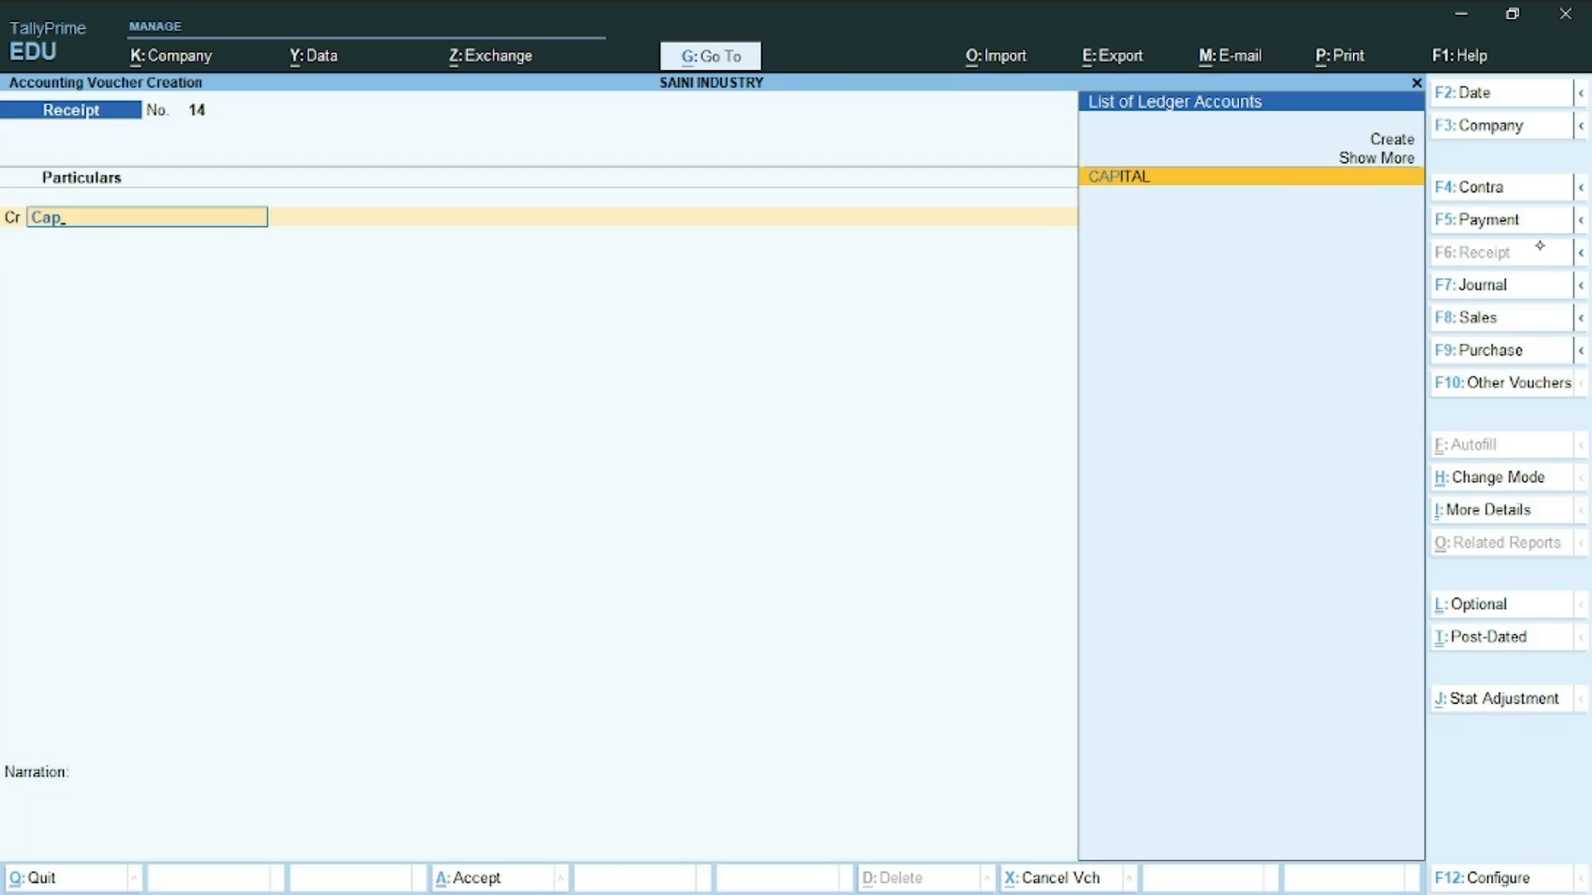
key(Return)
text(1)
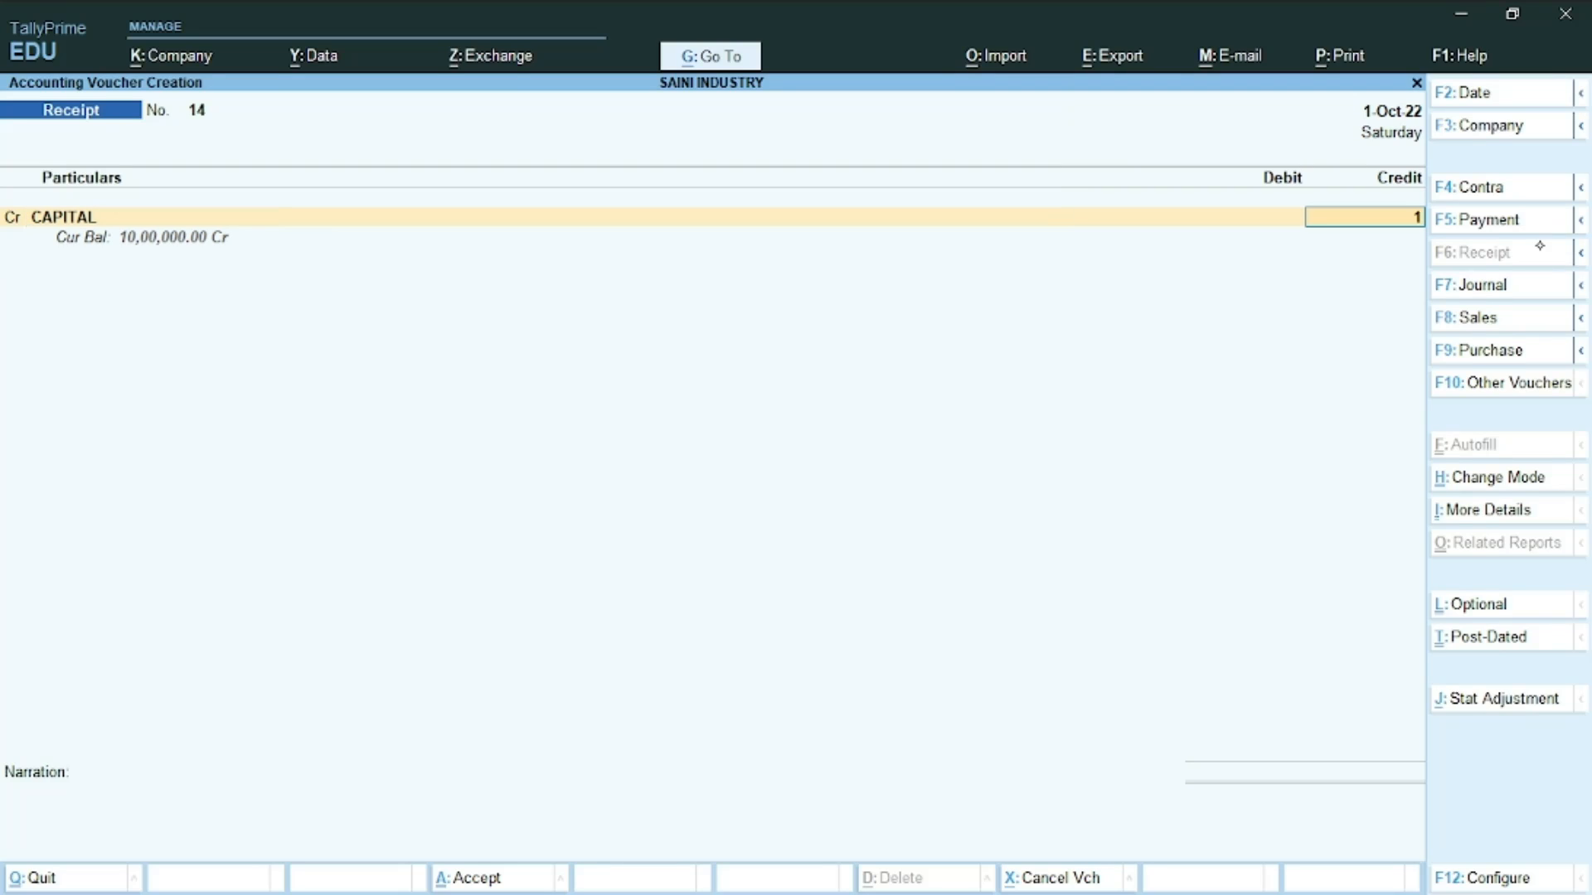
text(000000)
key(Return)
key(Return)
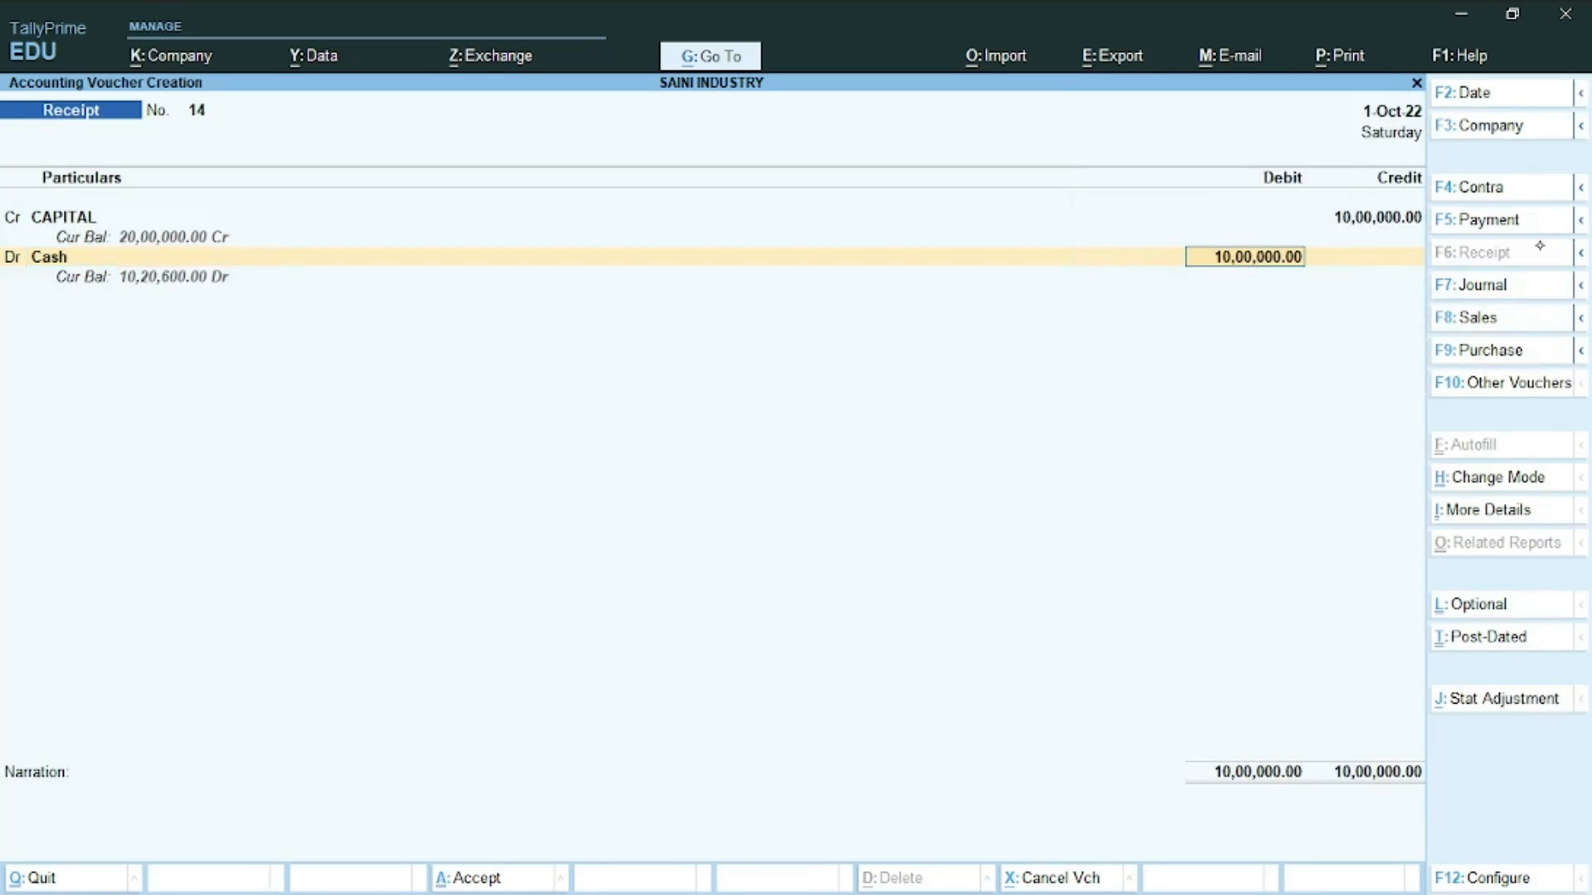
key(Return)
key(Return)
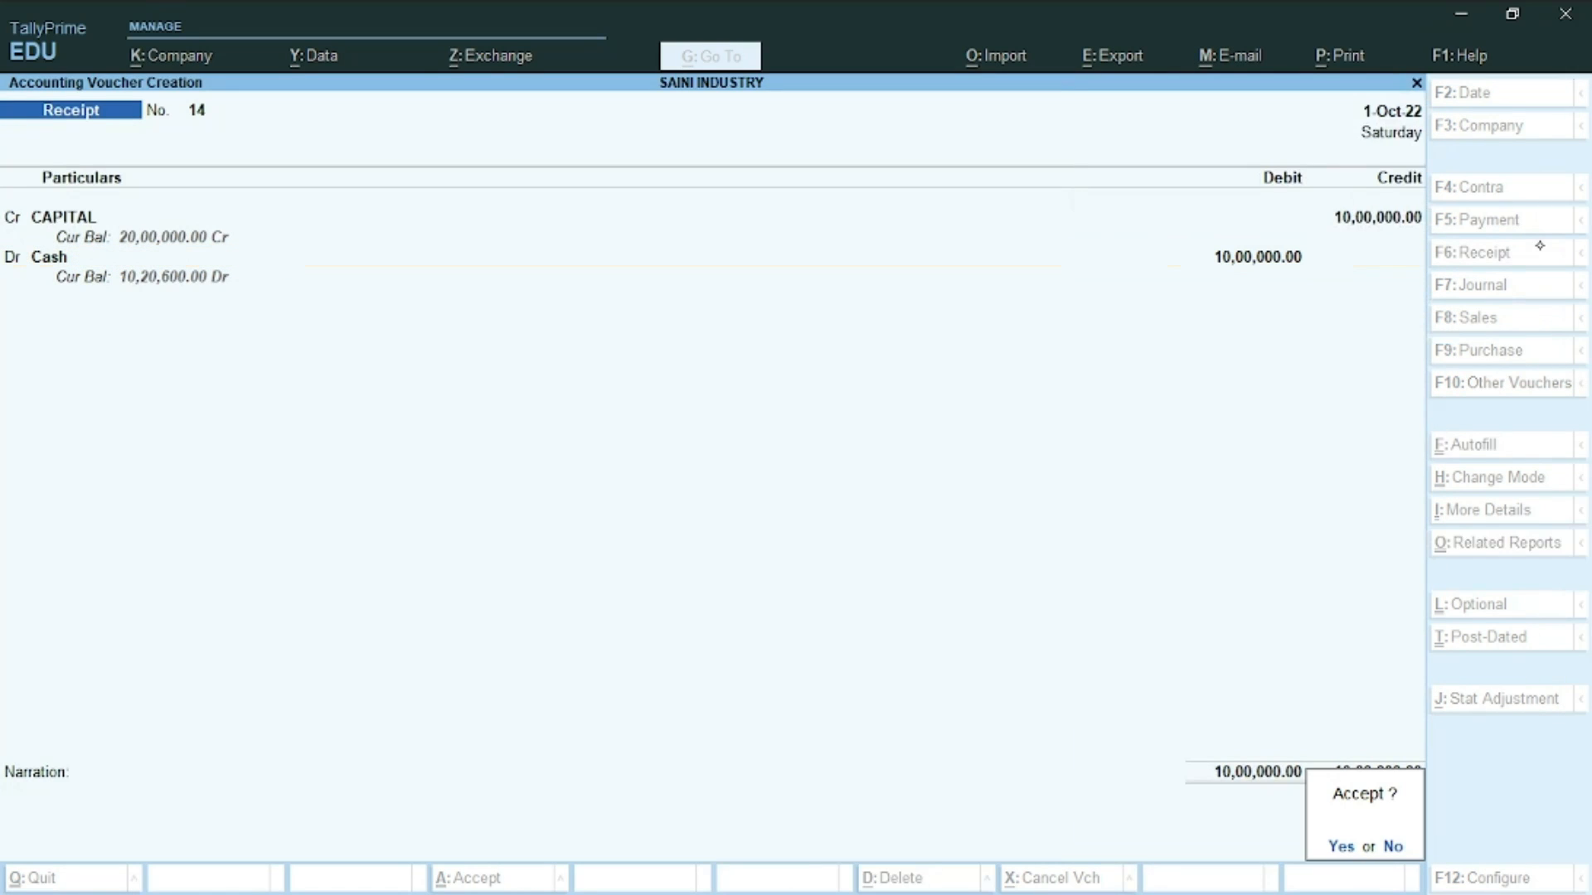
key(Return)
Consult item 3 in the Word list and save a TallyPrime receipt voucher crediting Advance Constancy with 43,000 and debiting HDFC Bank.
key(alt+Tab)
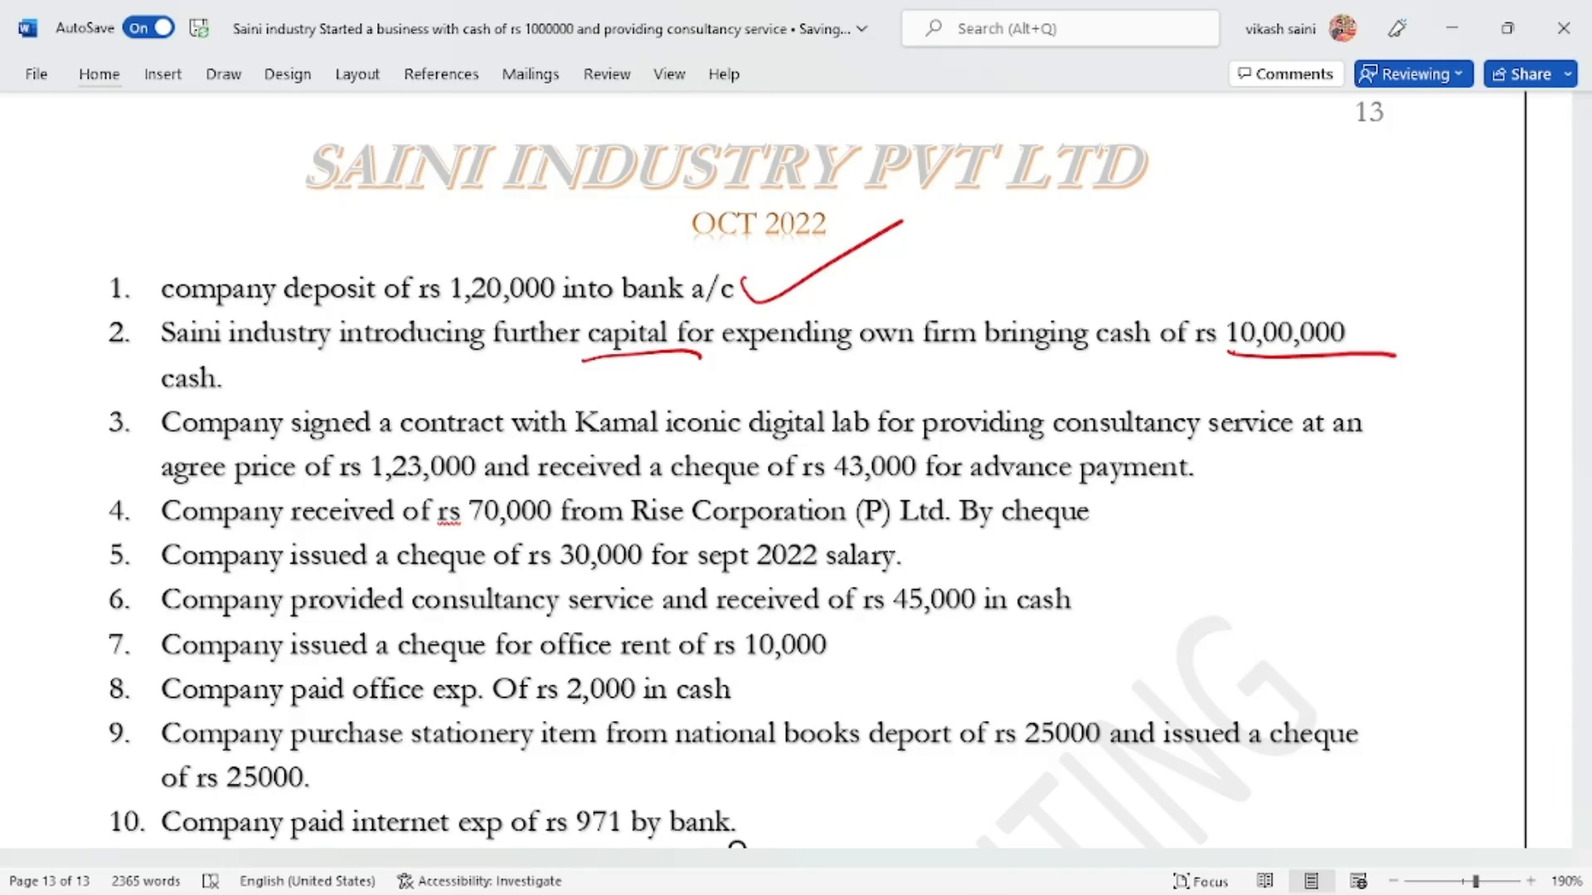
key(alt+Tab)
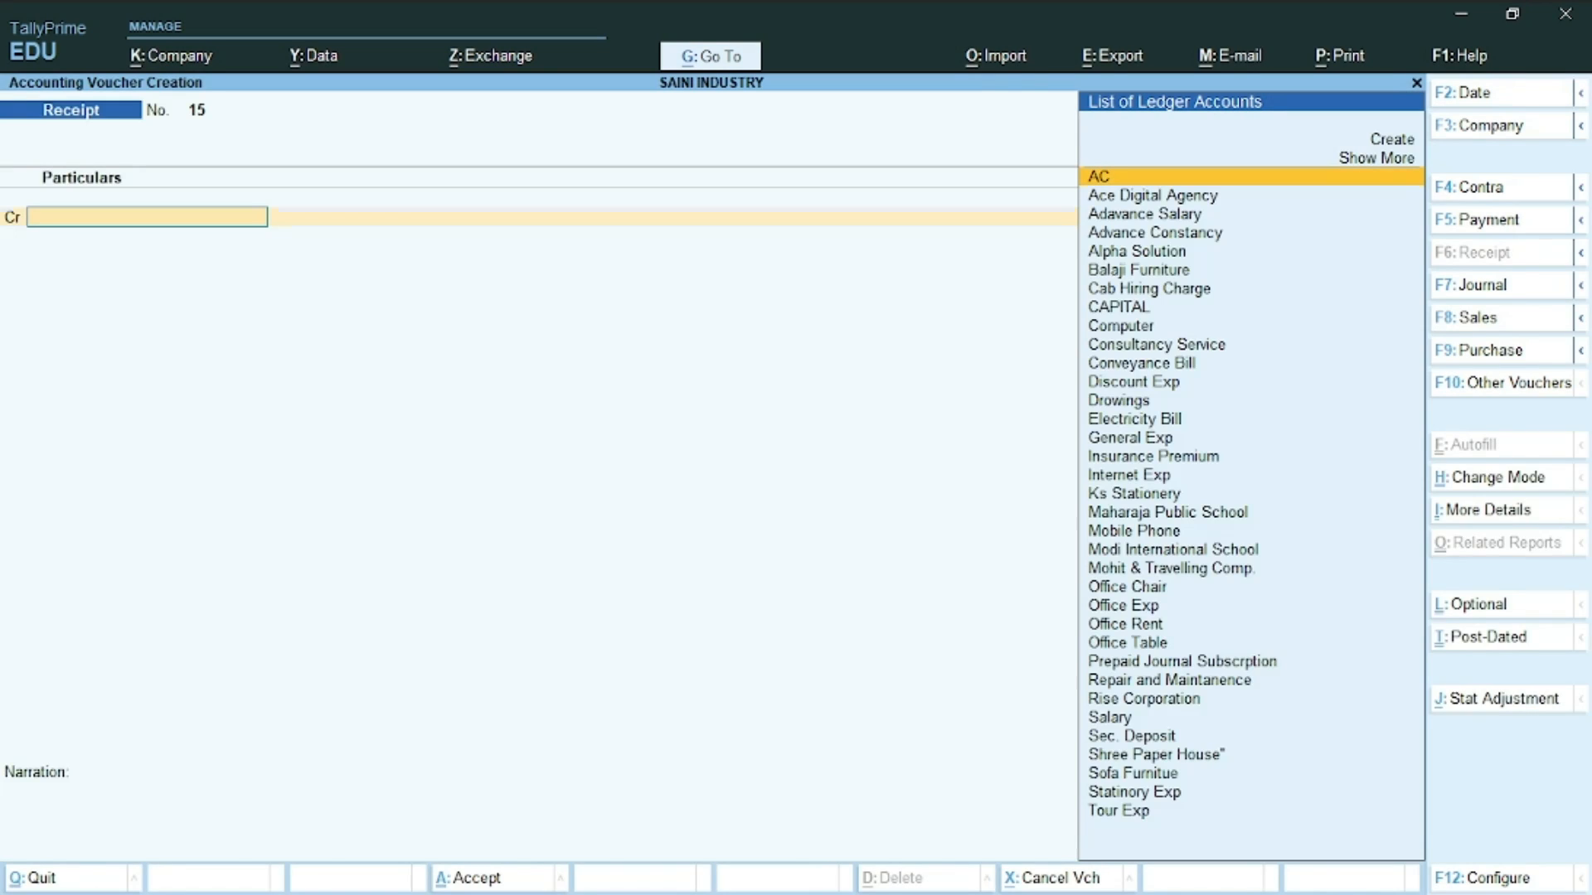
text(Ad)
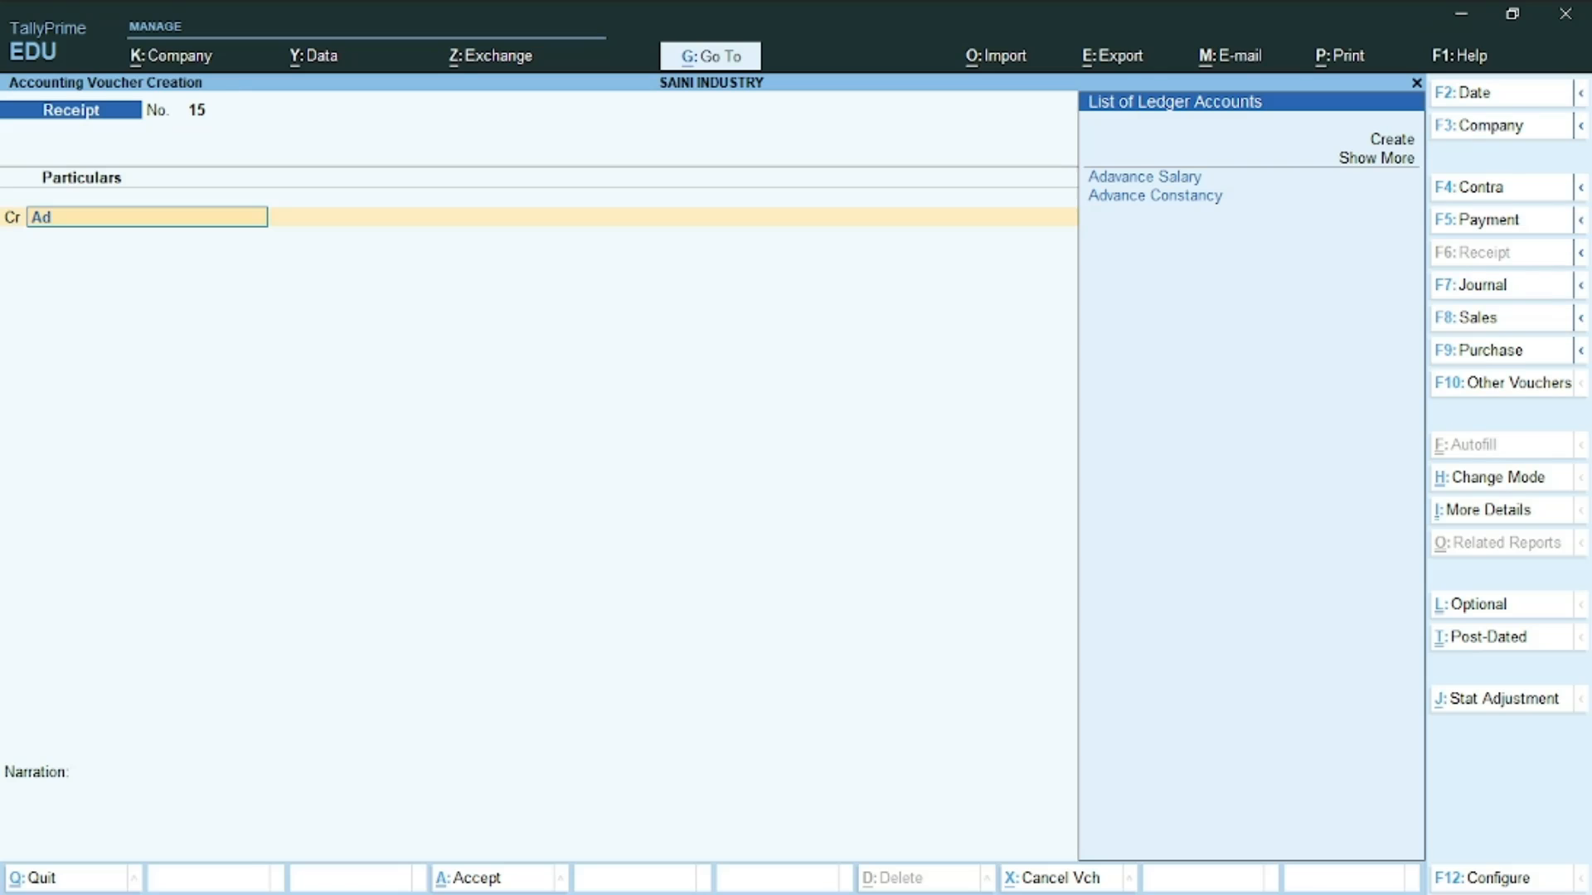
key(Down)
key(Down)
key(Return)
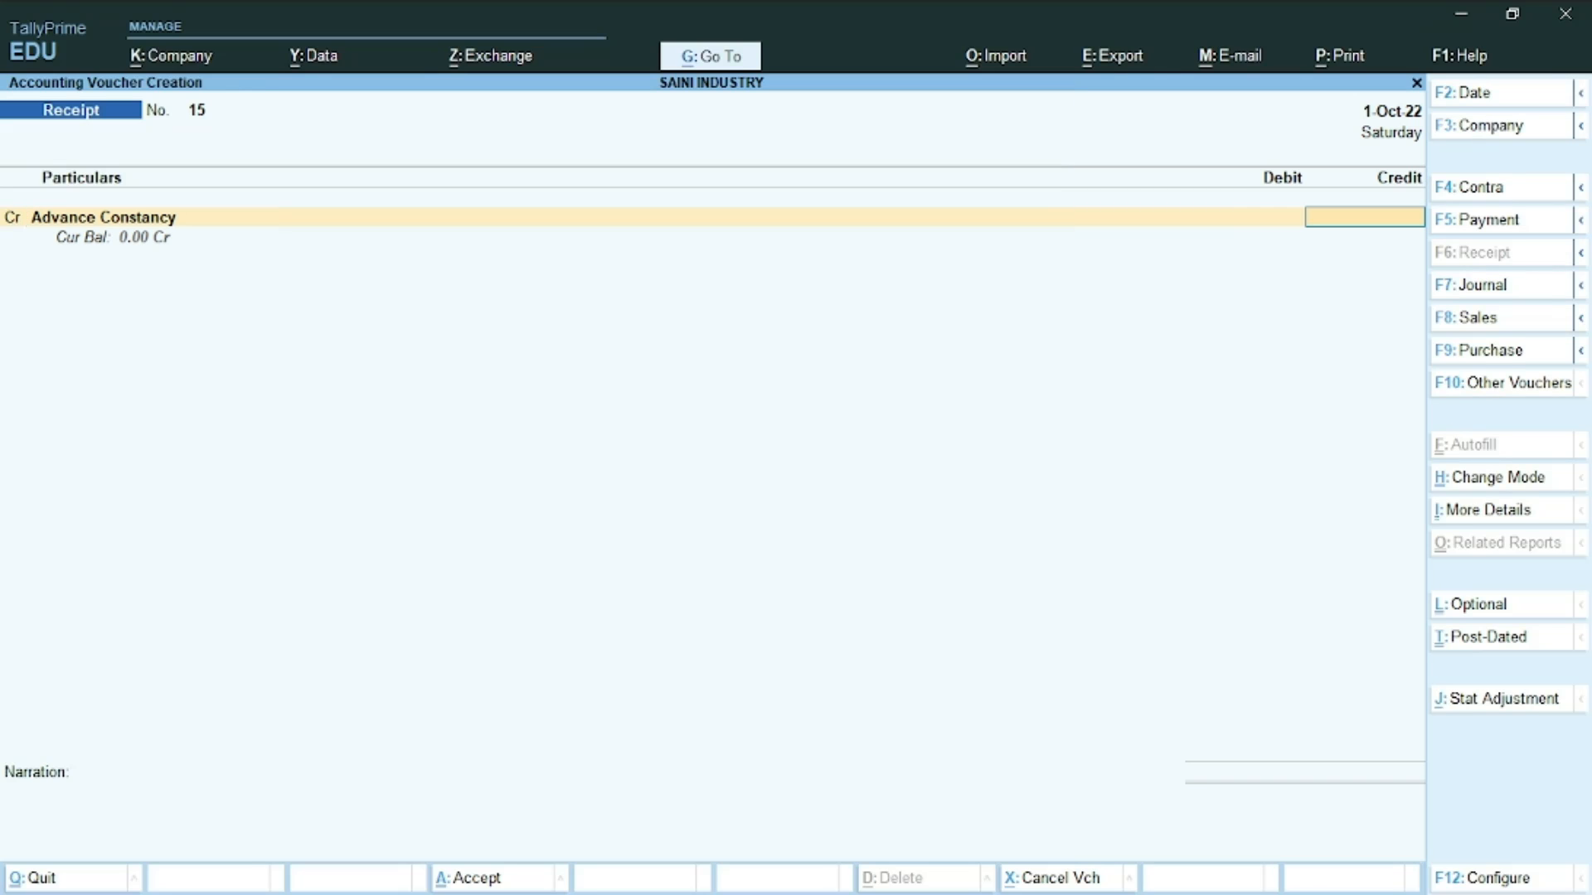
key(alt+Tab)
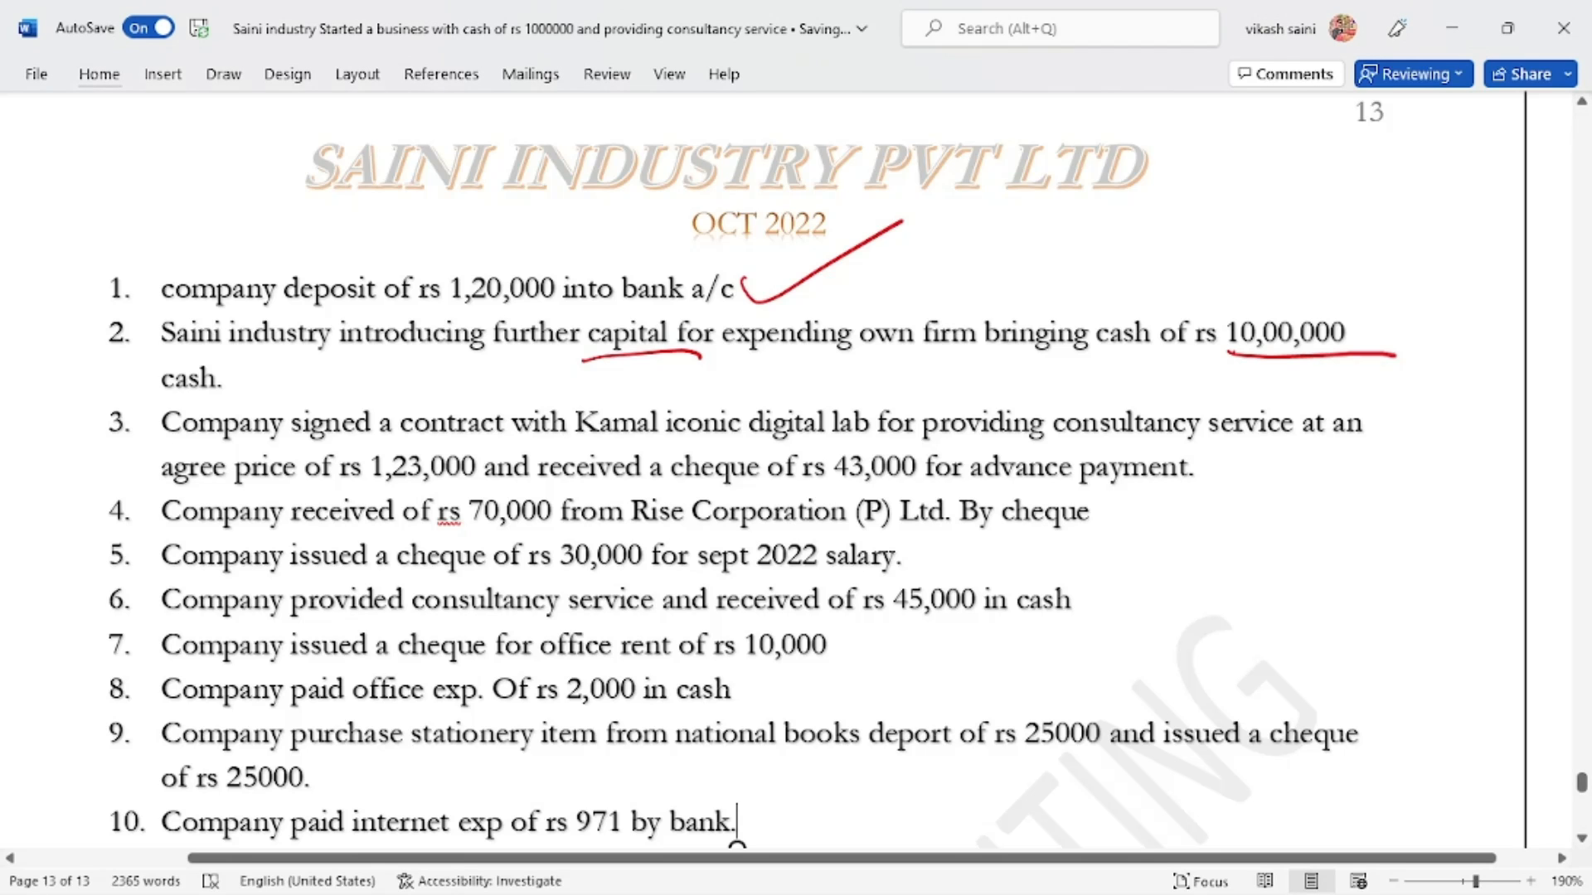
key(alt+Tab)
text(43000)
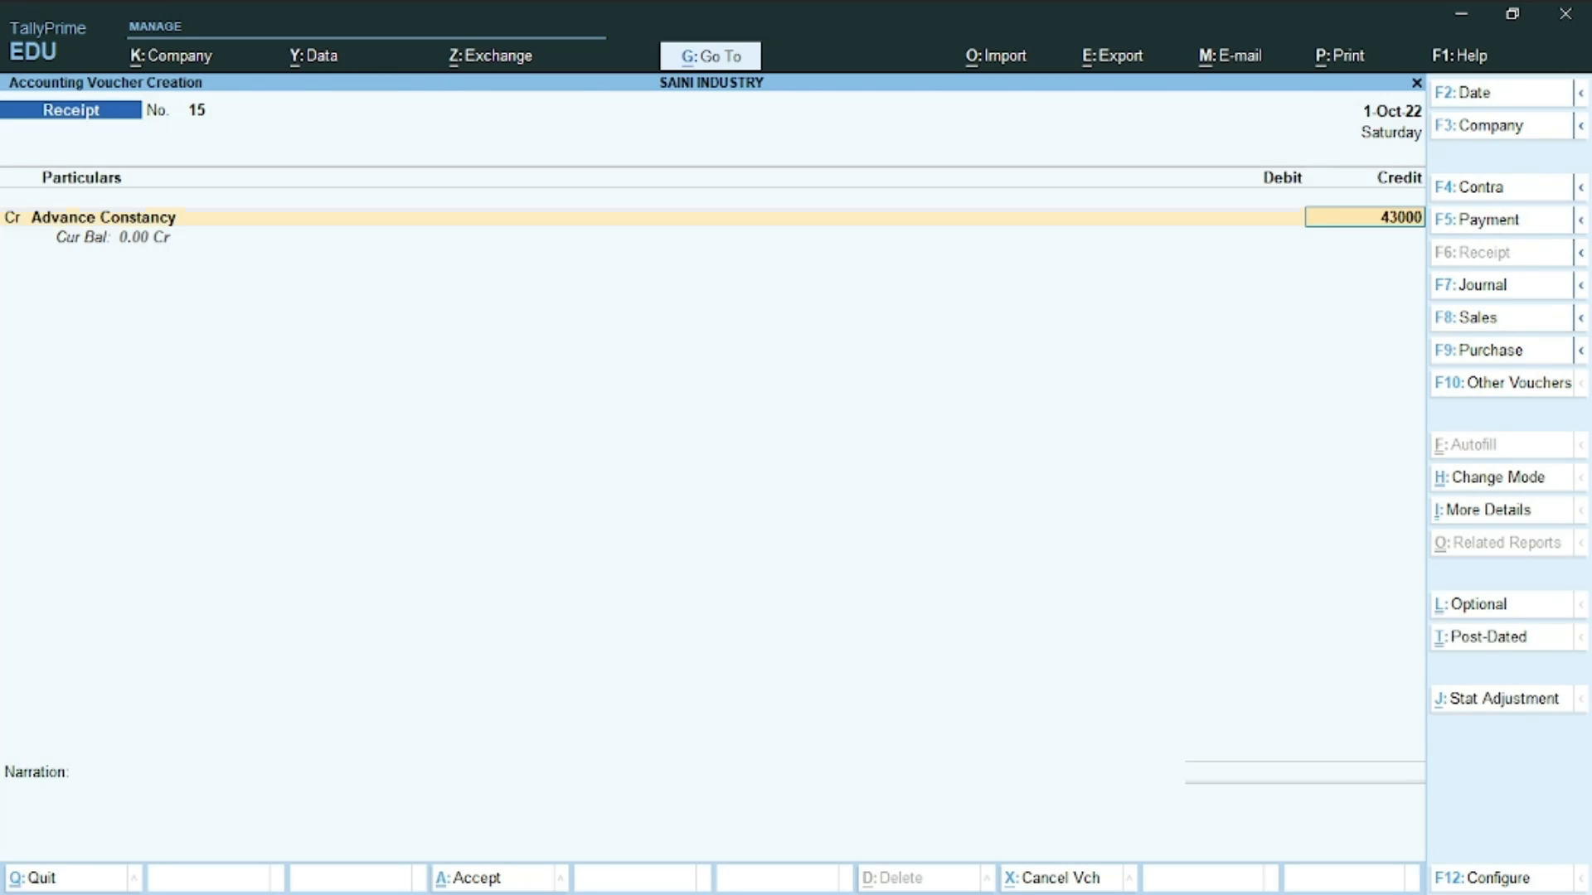
key(Return)
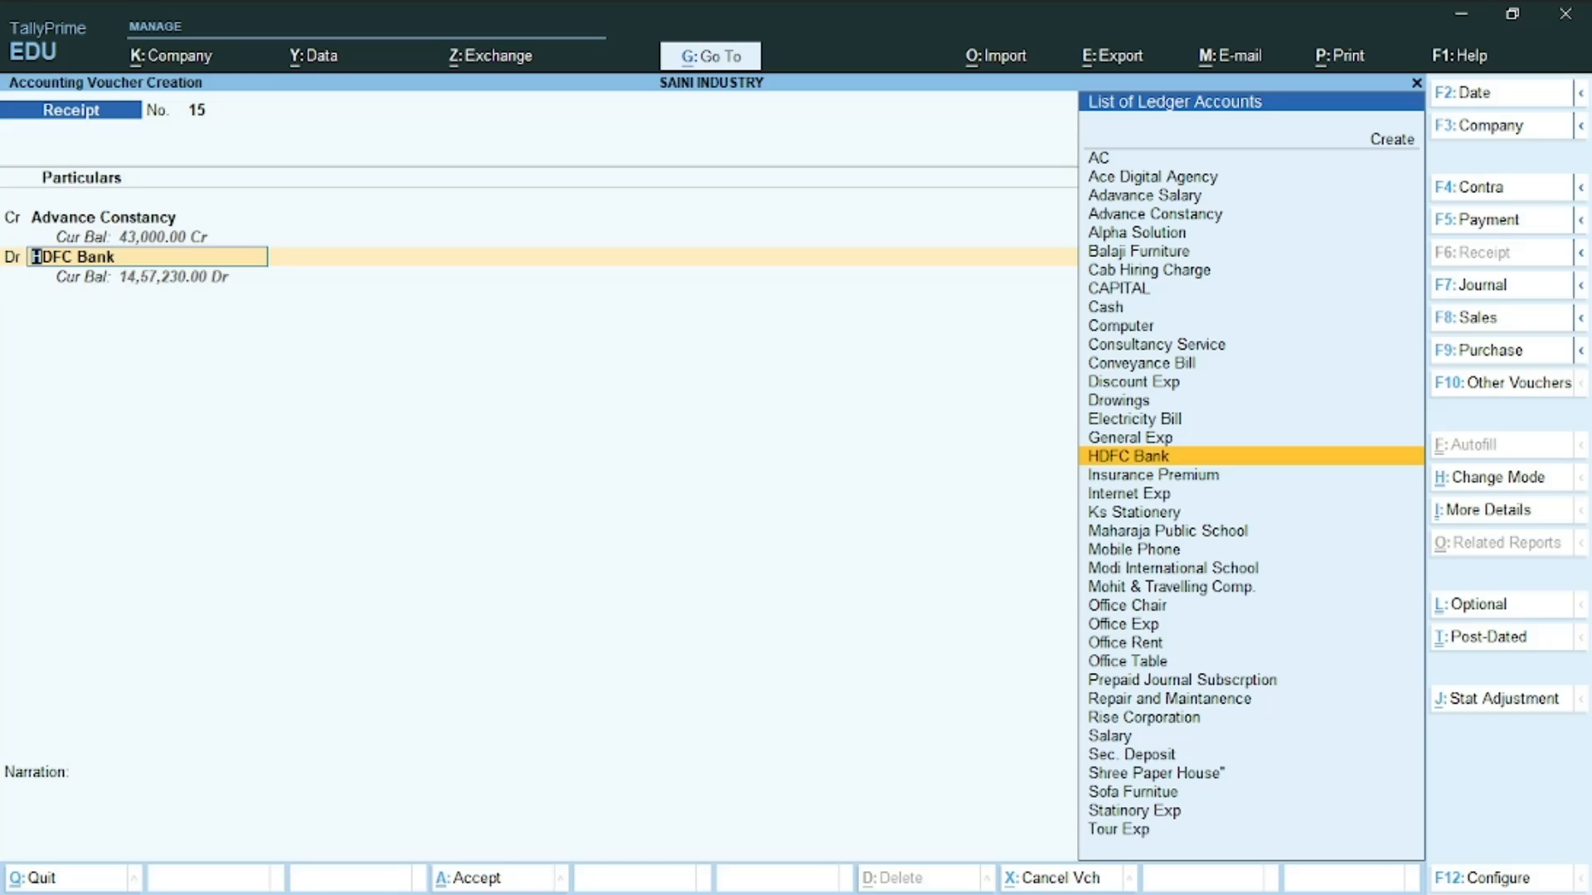
key(ctrl+a)
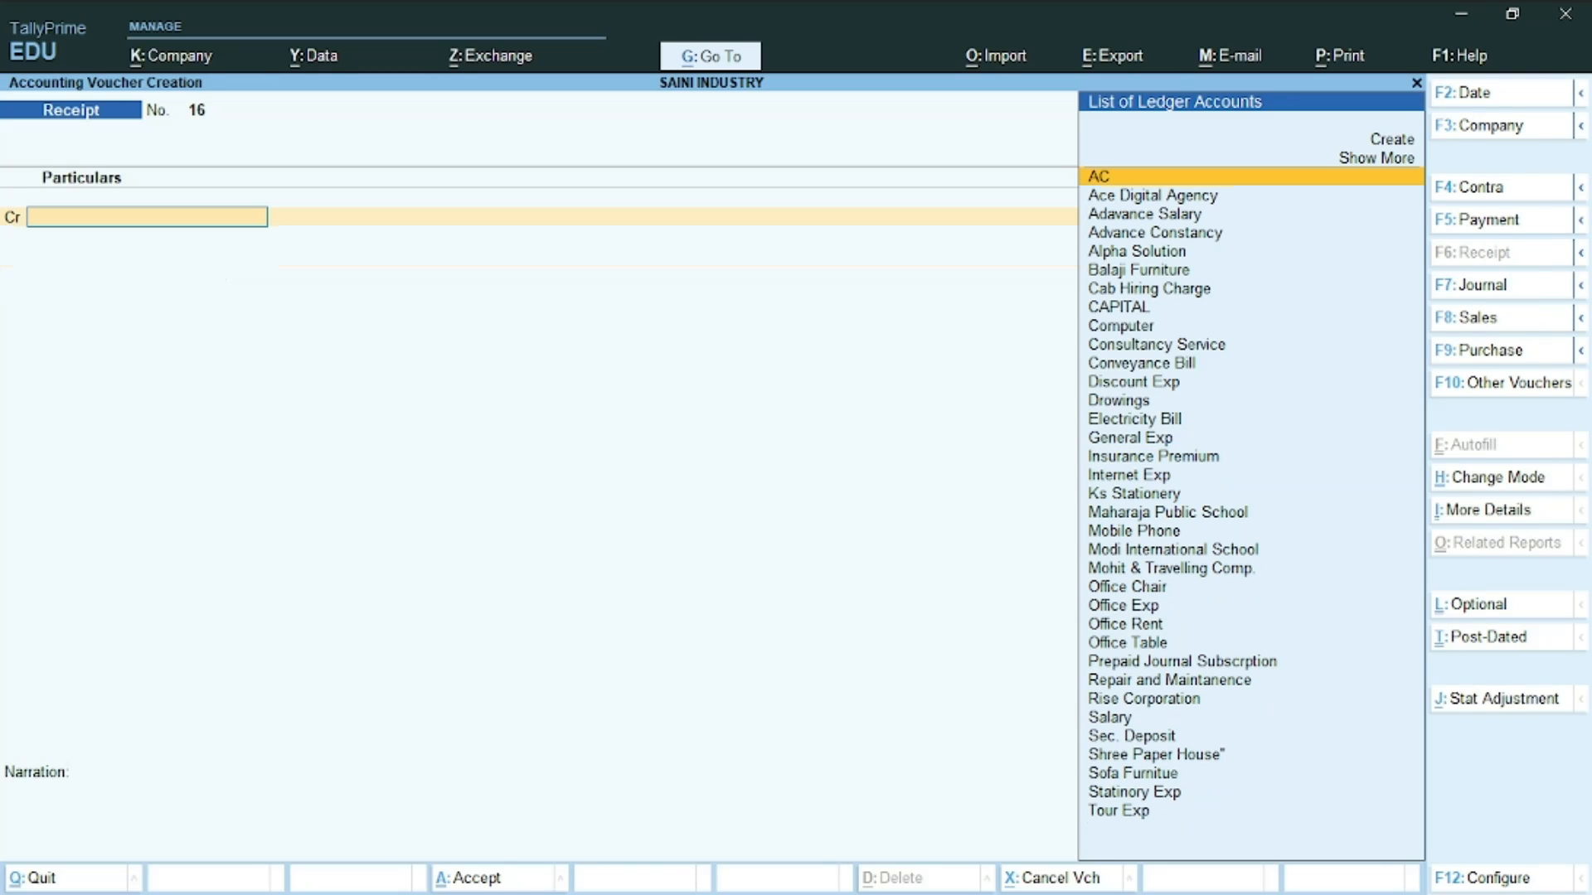
Switch to the Word list and underline item 3's consultancy contract, its 1,23,000 price and the 43,000 advance cheque in red ink.
key(alt+Tab)
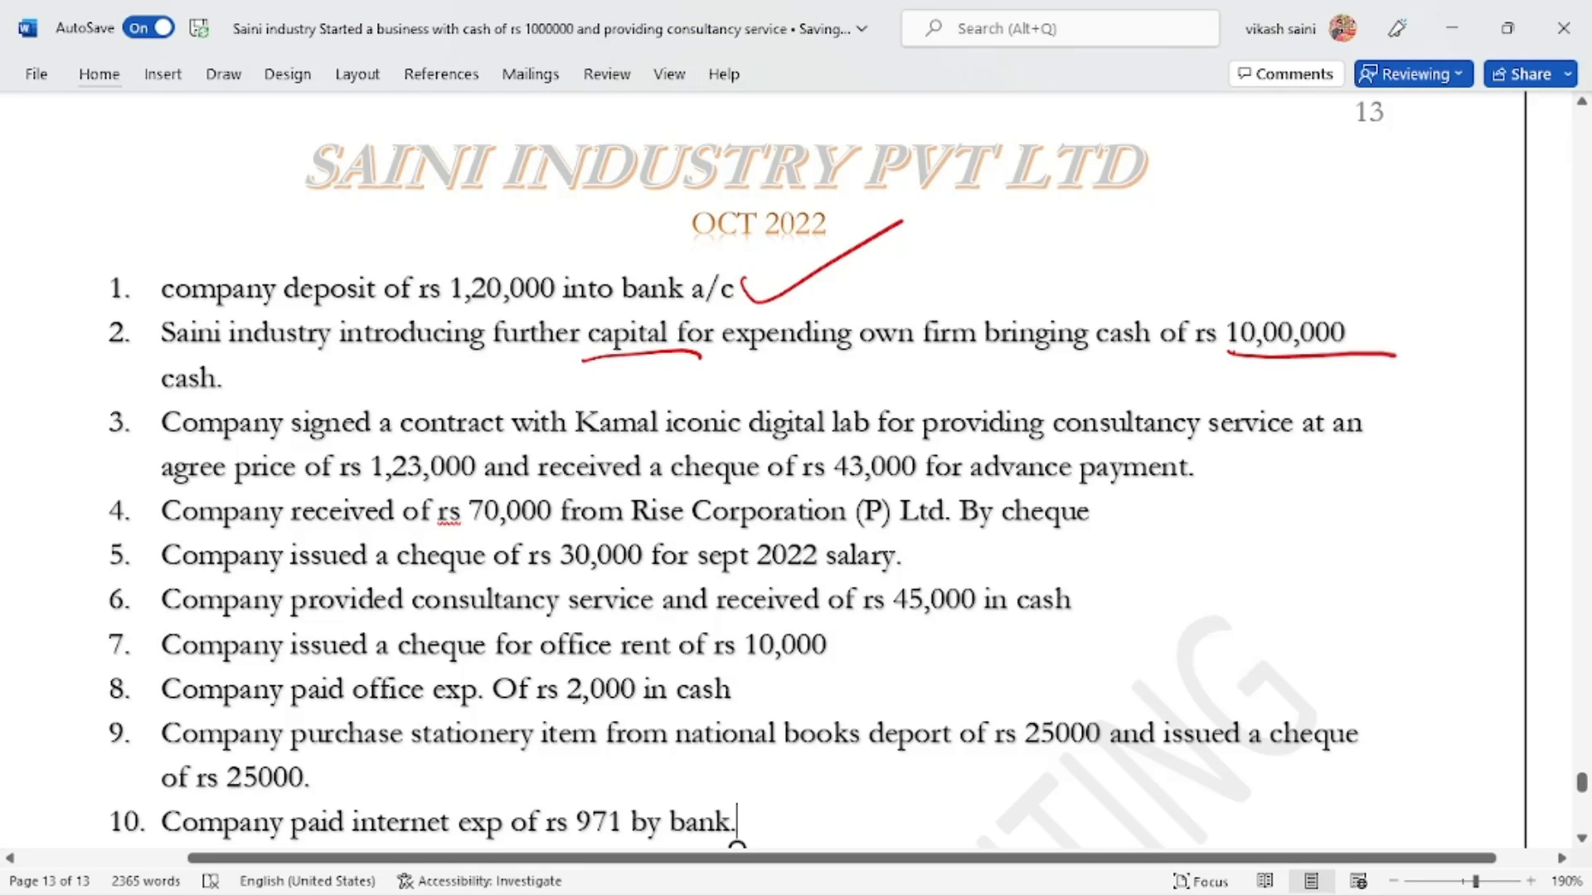
mouse_move(203, 445)
mouse_down()
mouse_move(255, 433)
mouse_move(1234, 454)
mouse_up()
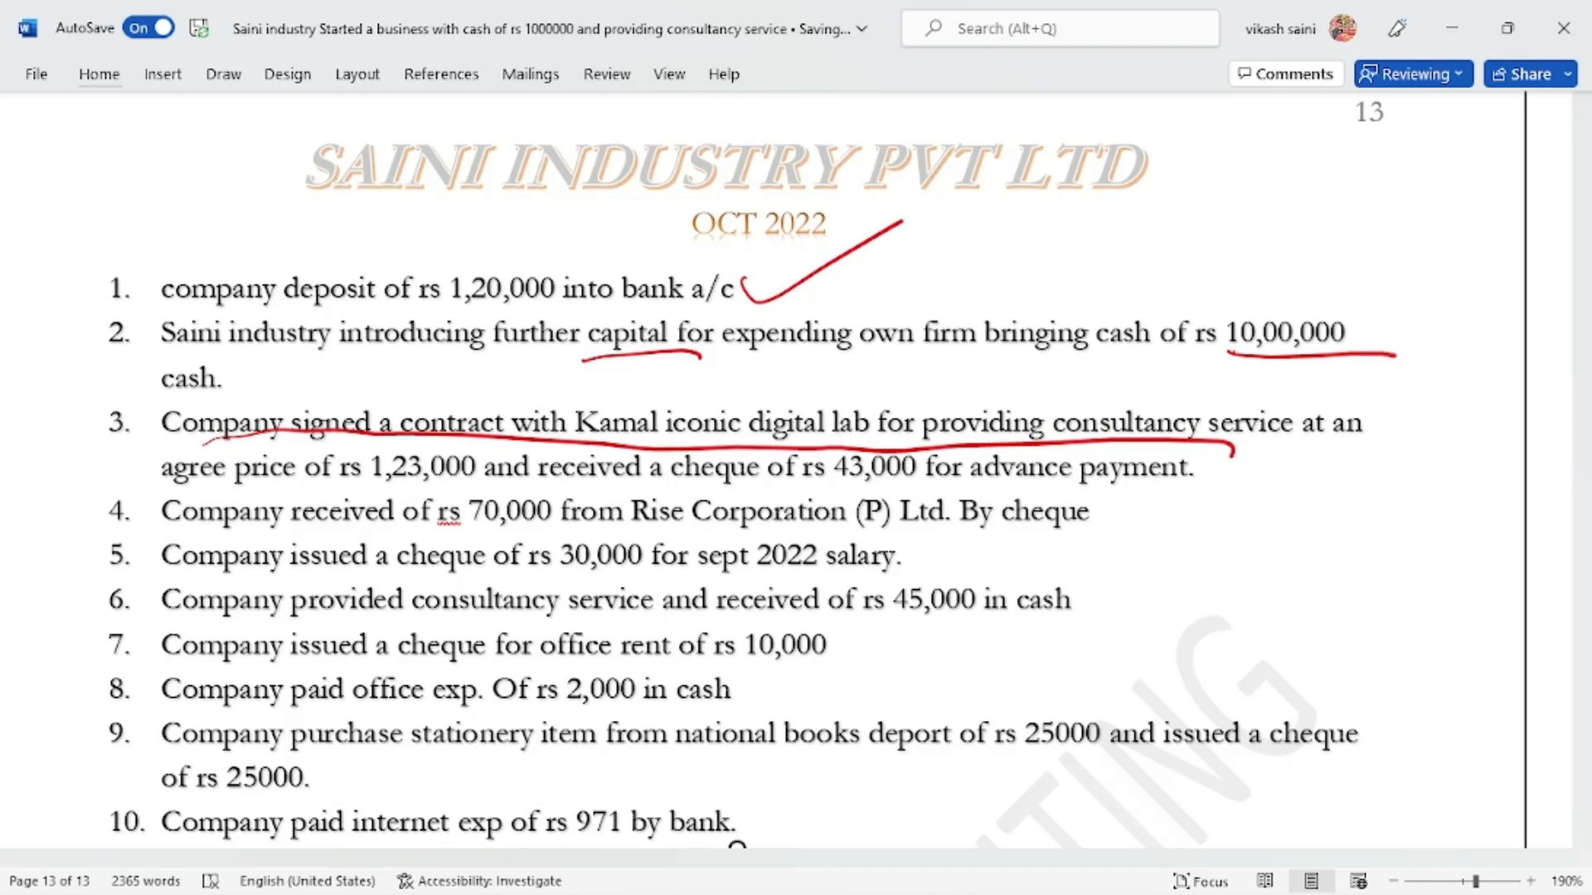
drag(172, 495, 527, 465)
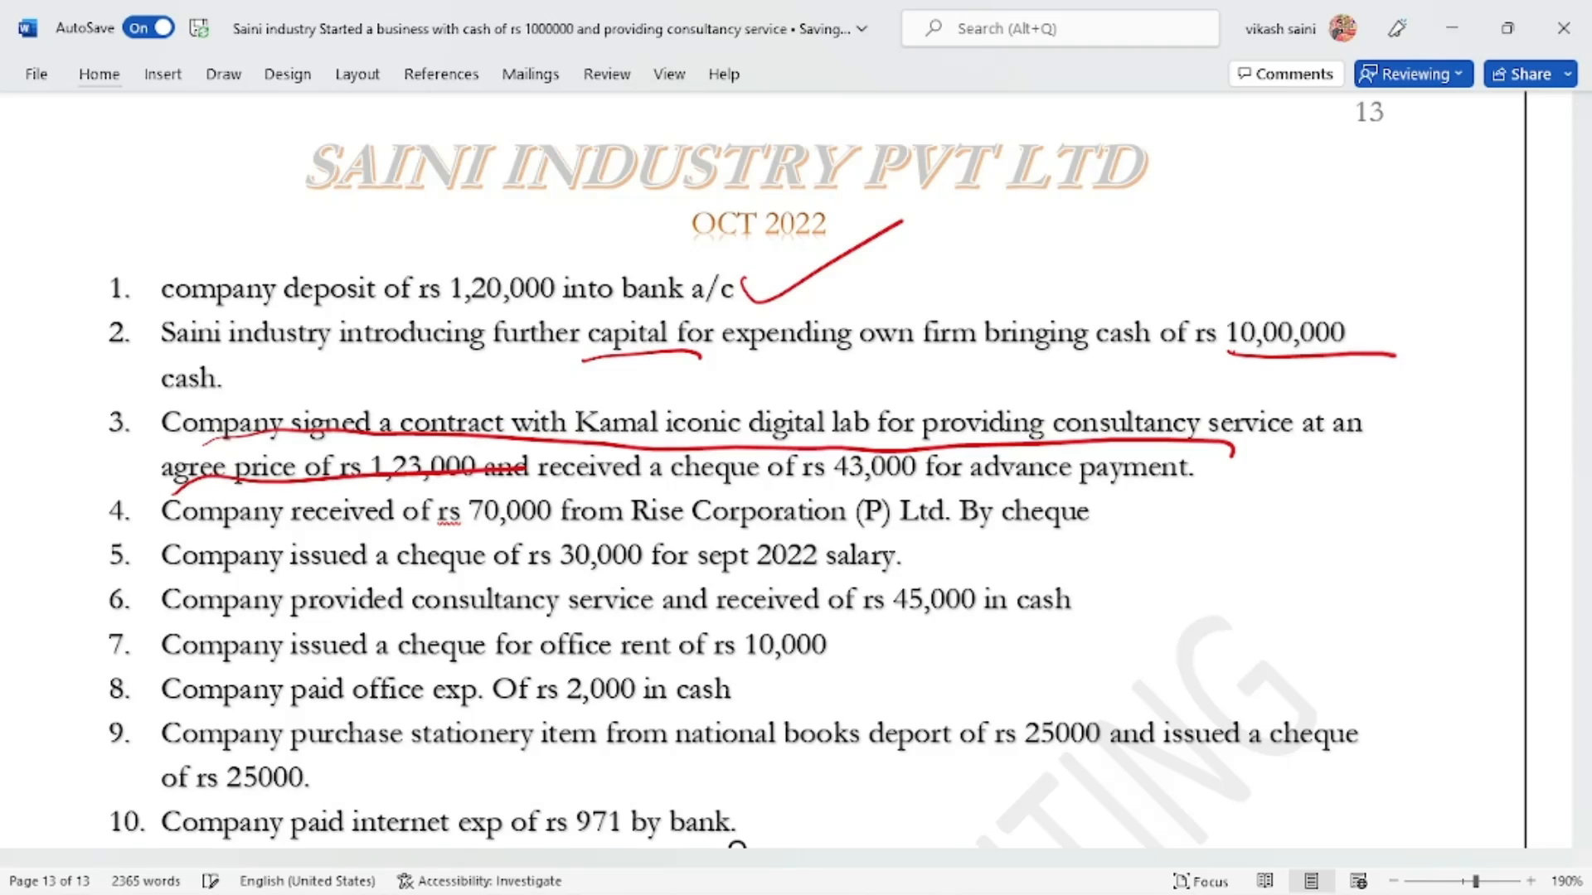
mouse_move(657, 488)
mouse_down()
mouse_move(985, 498)
mouse_move(1256, 473)
mouse_move(1184, 458)
mouse_up()
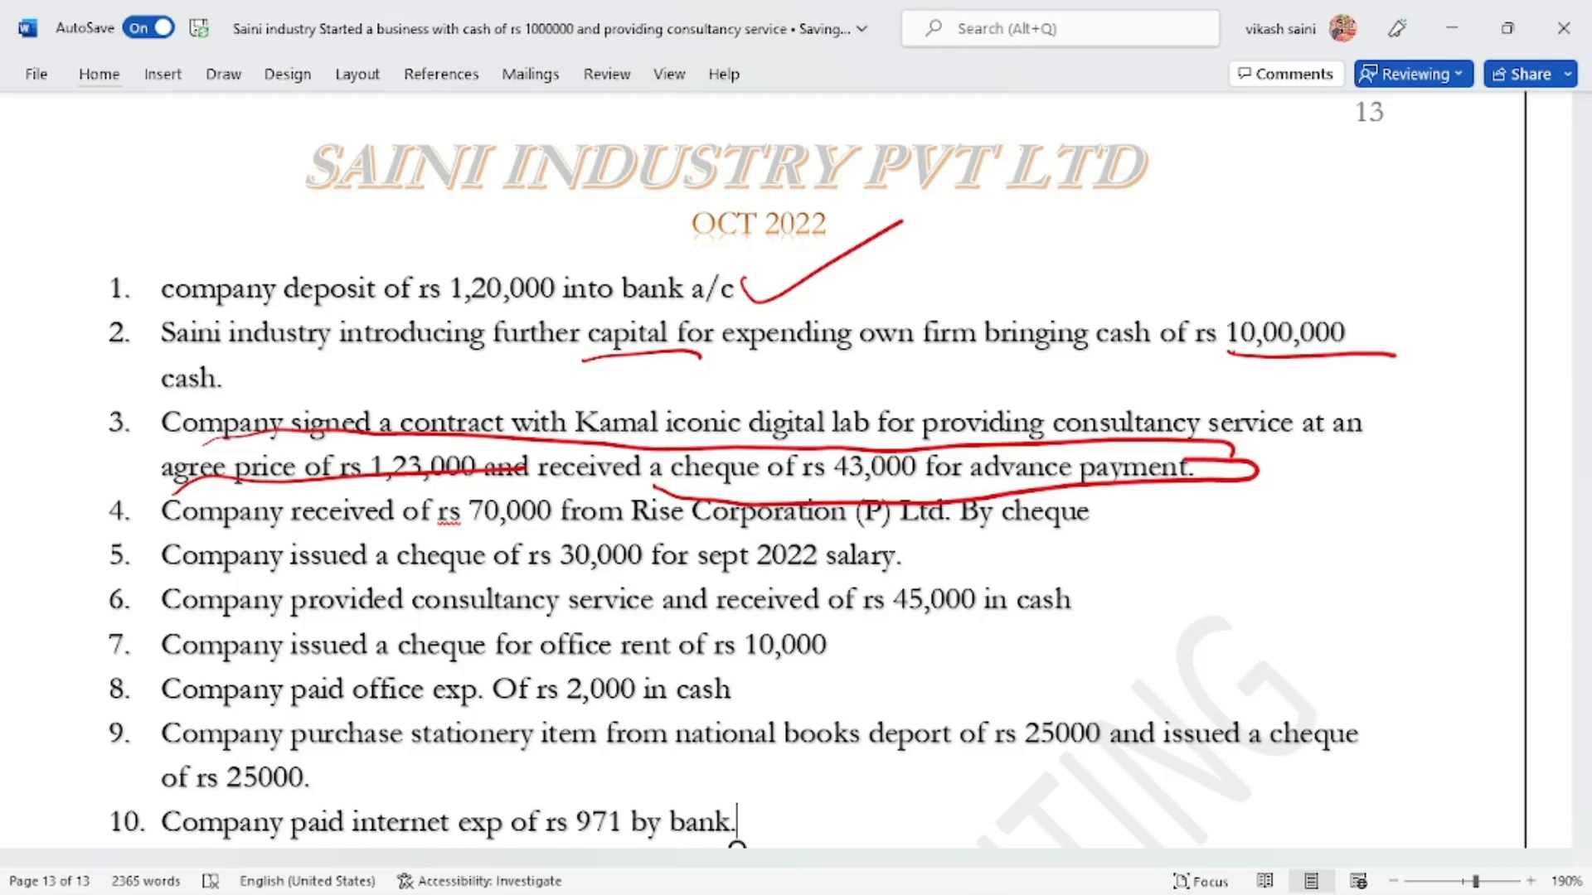
Switch to TallyPrime and credit Rise Corporation with 70,000 as On Account in the receipt voucher.
key(alt+Tab)
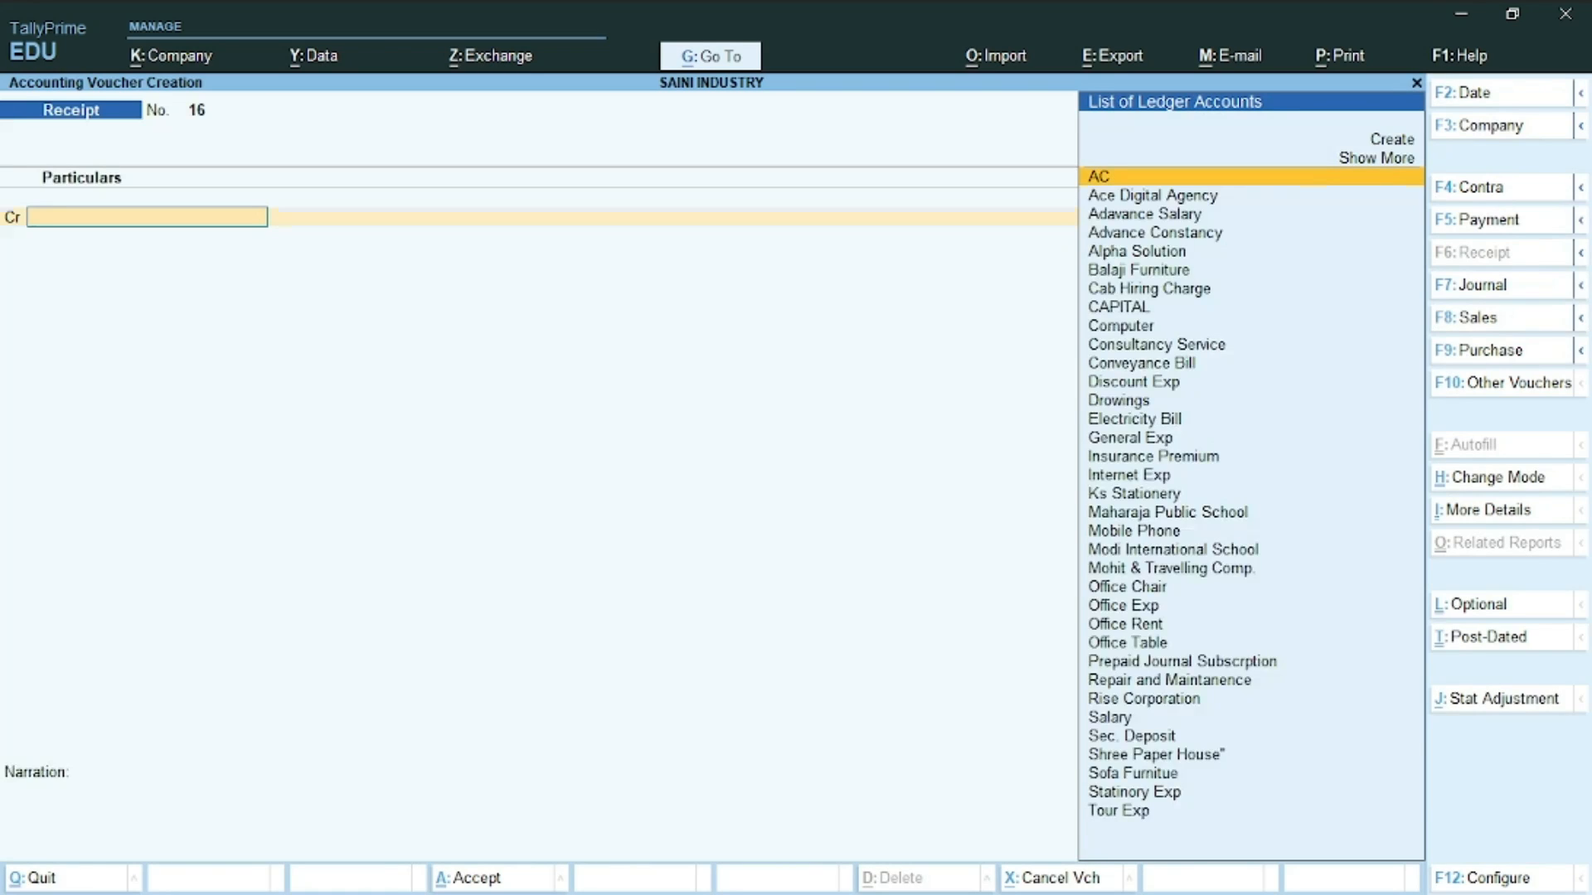
text(Ri)
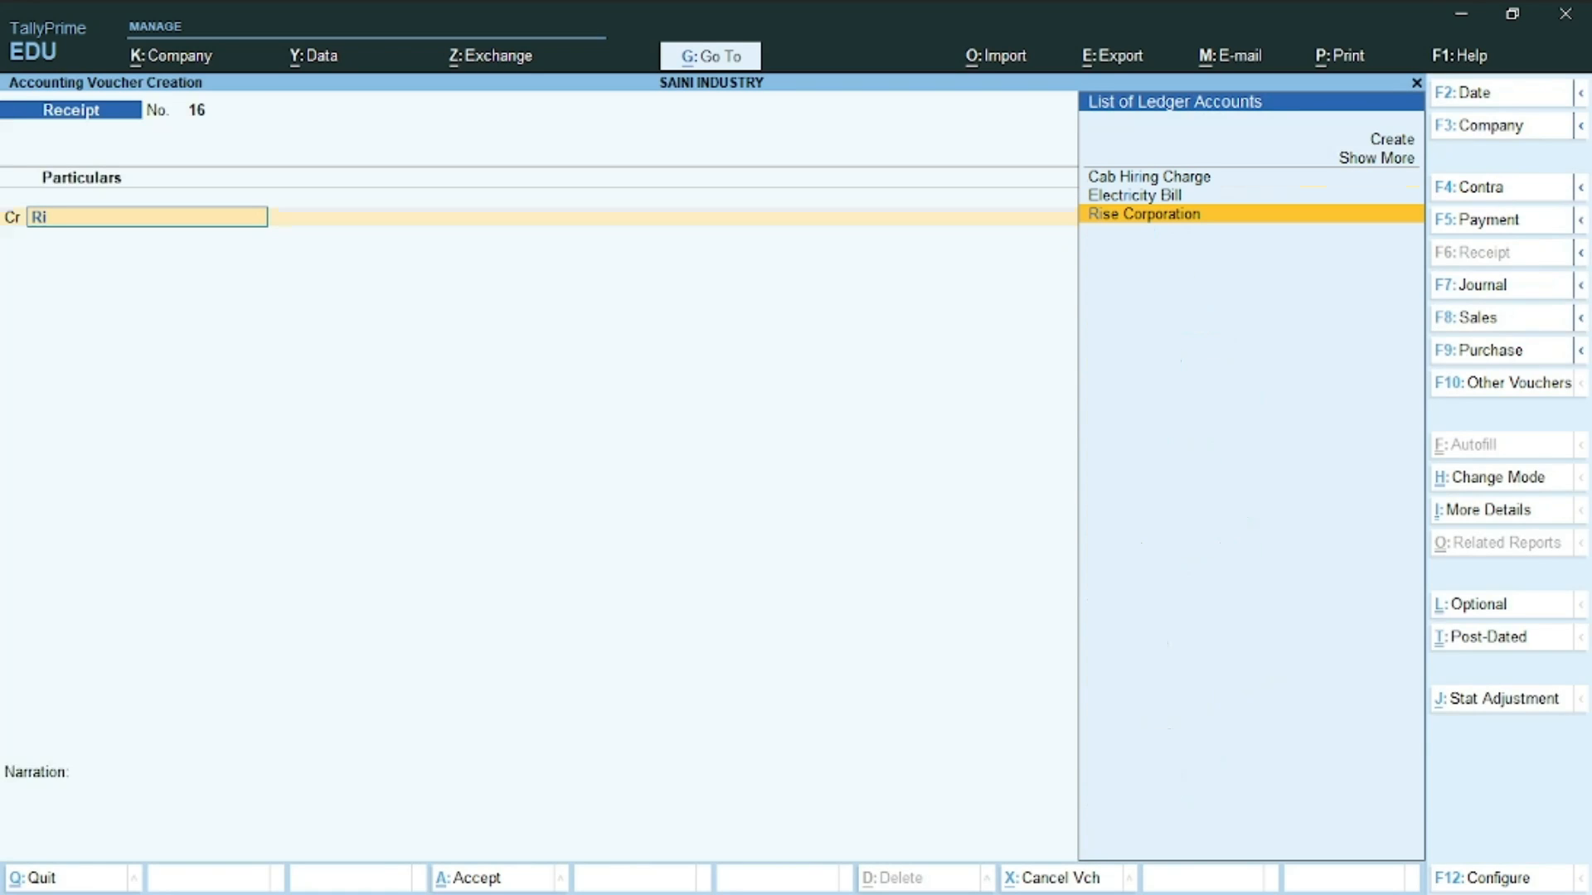
key(Return)
text(70000)
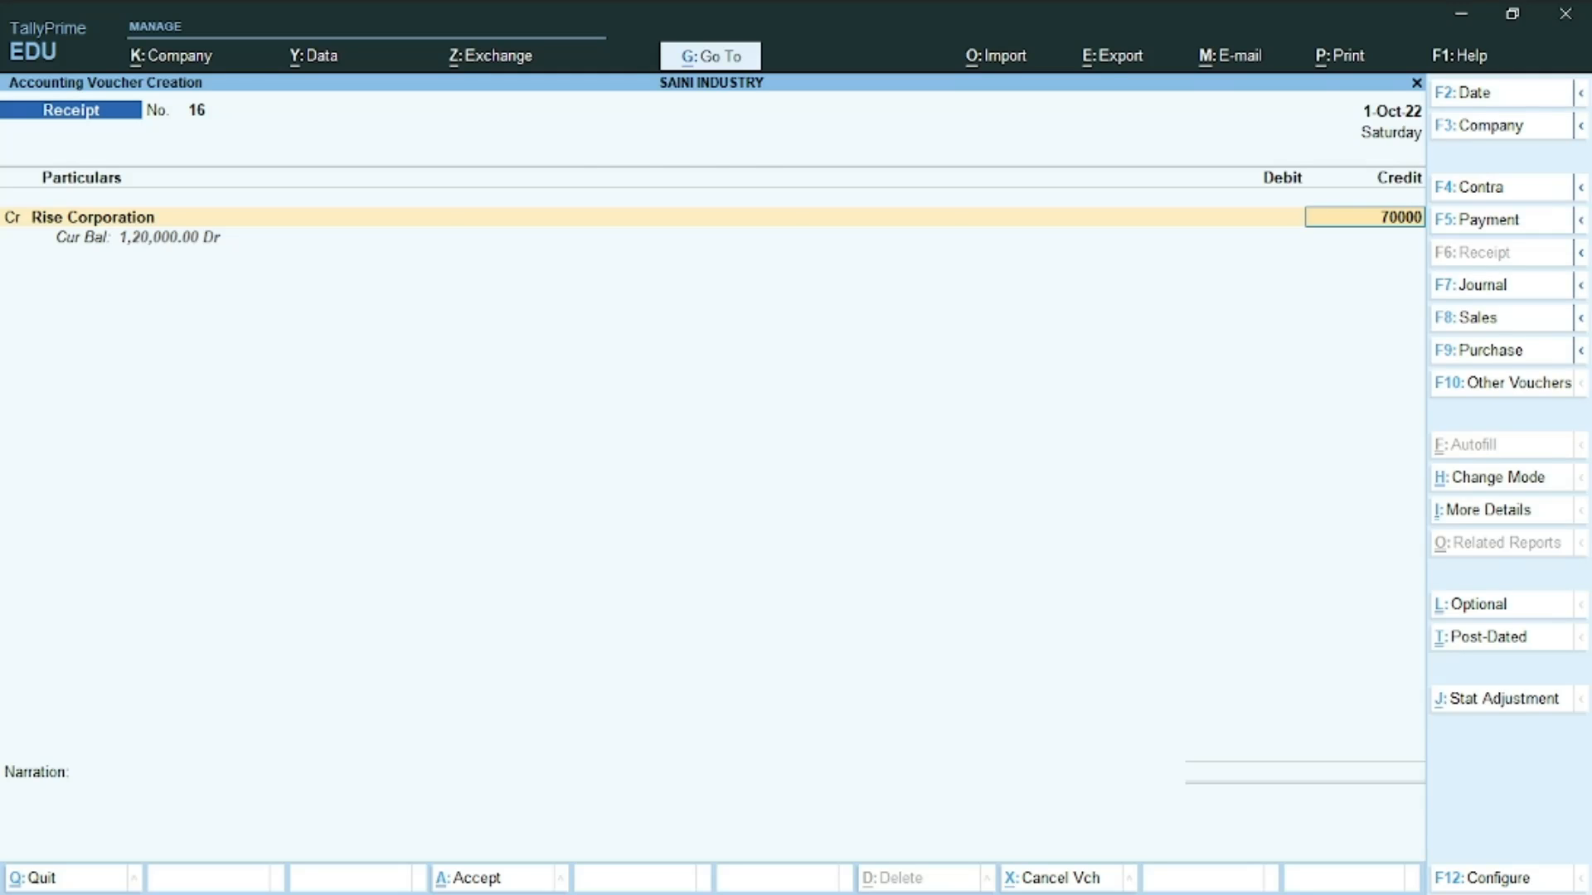
key(Return)
key(Return)
key(Return)
key(Return)
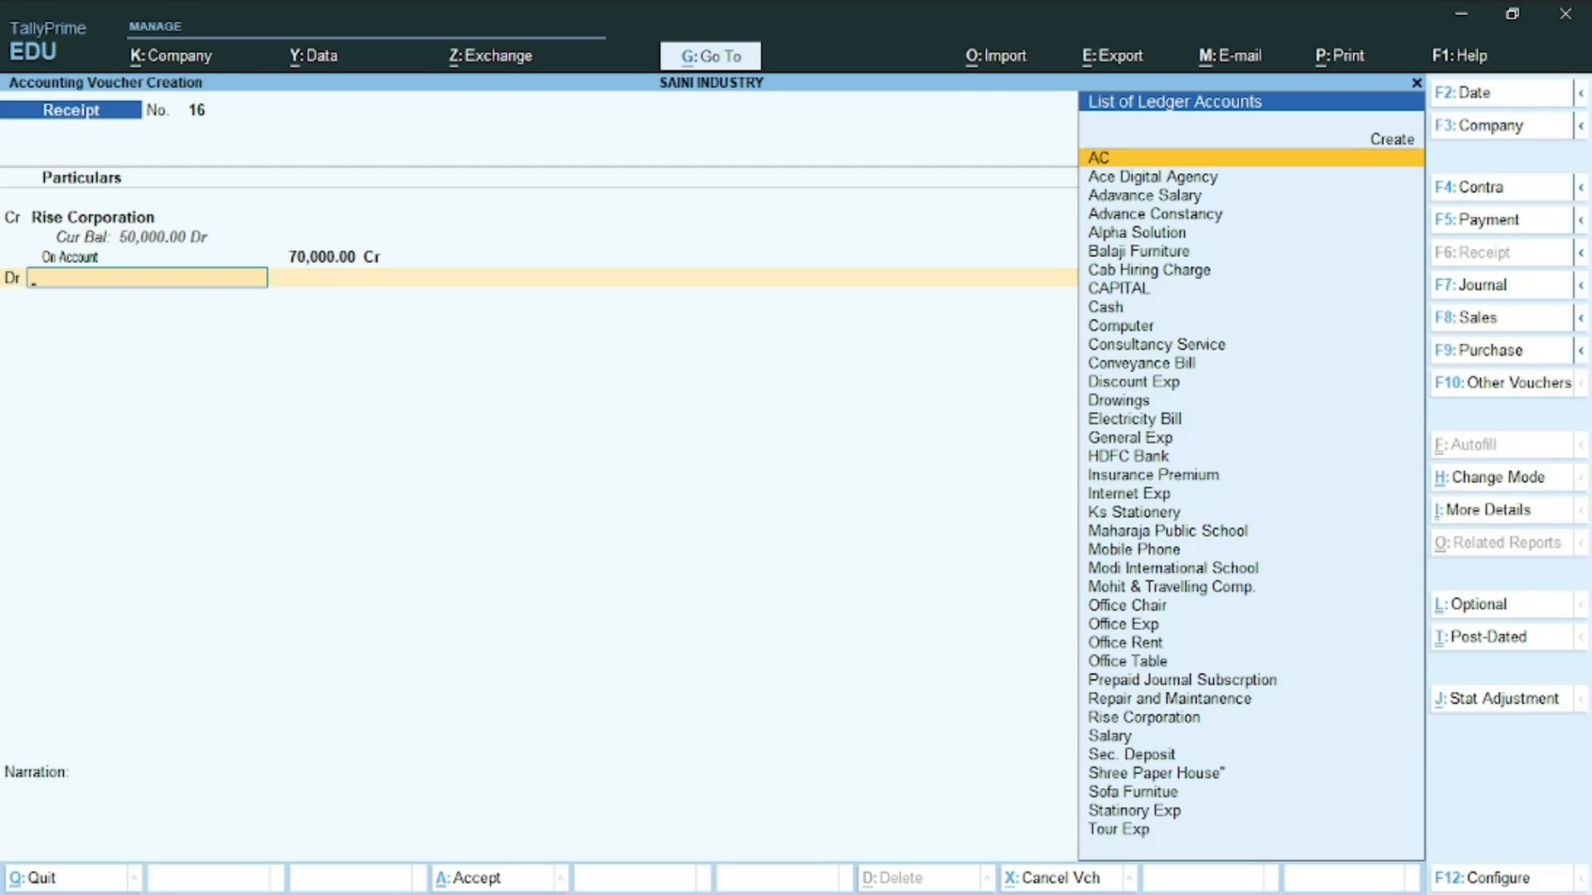
Tick off item 4, the Rise Corporation cheque, in red ink in the Word list and return to TallyPrime.
key(alt+Tab)
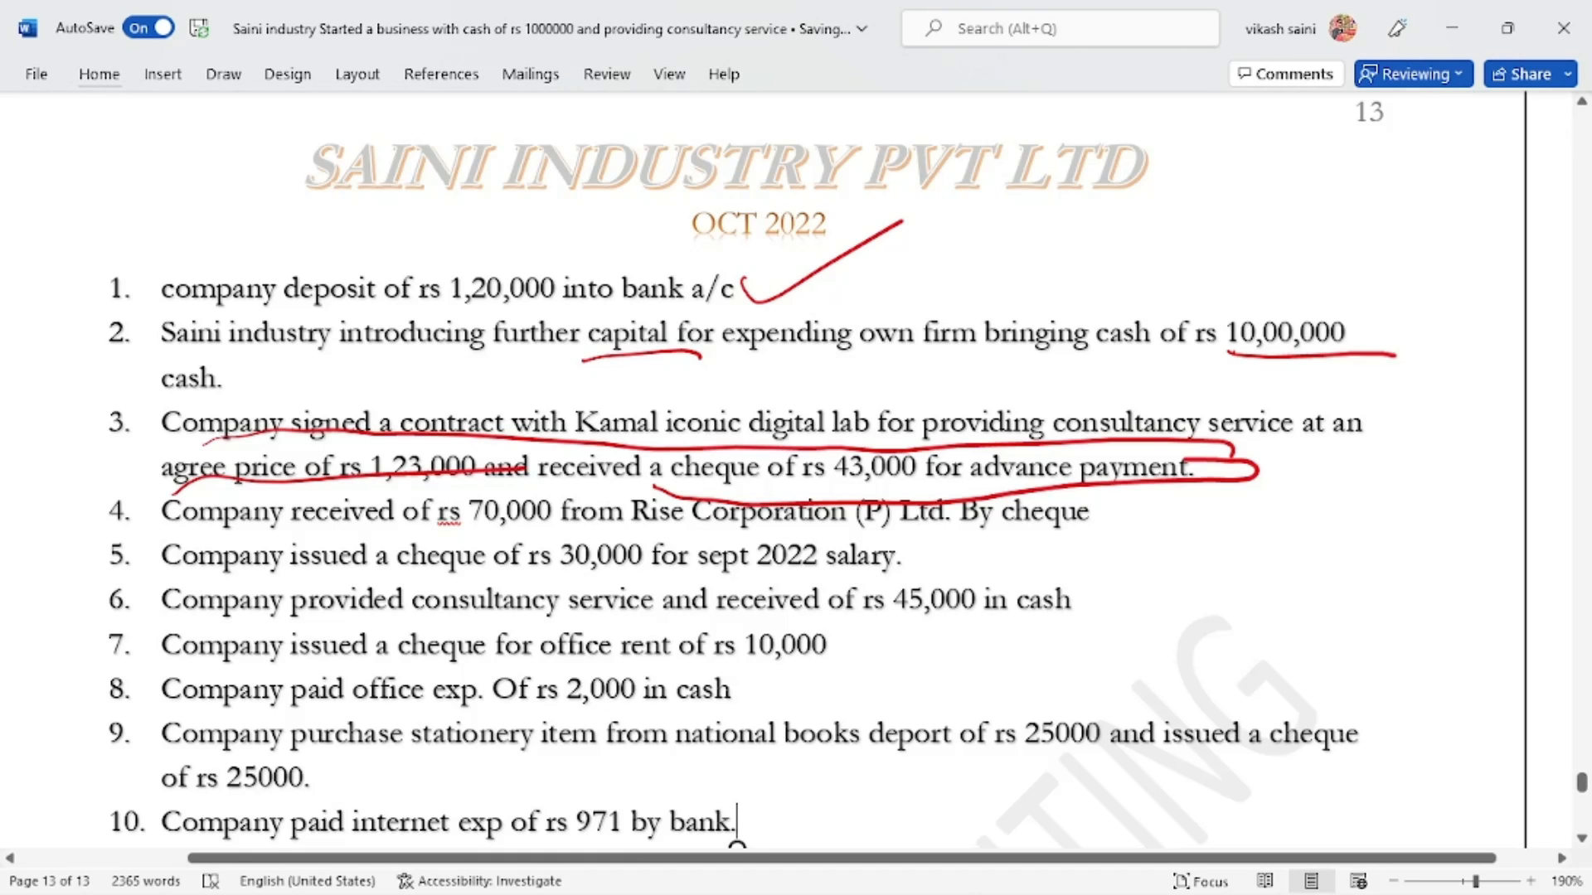
drag(1055, 534, 1170, 490)
key(alt+Tab)
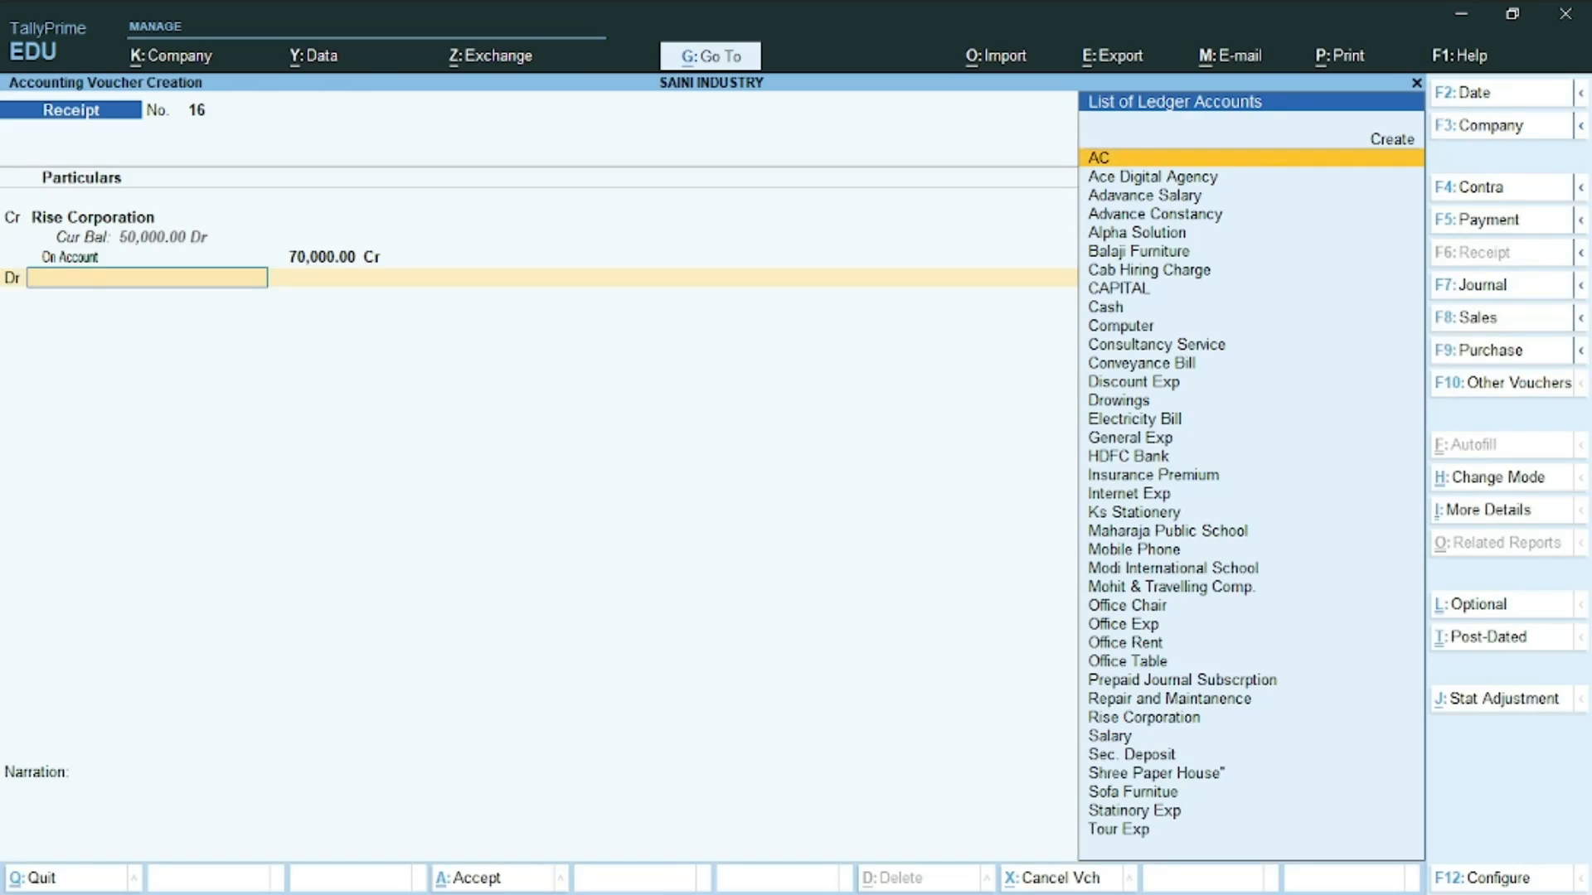
Debit HDFC Bank with 70,000 and save the Rise Corporation receipt voucher.
text(H)
key(Return)
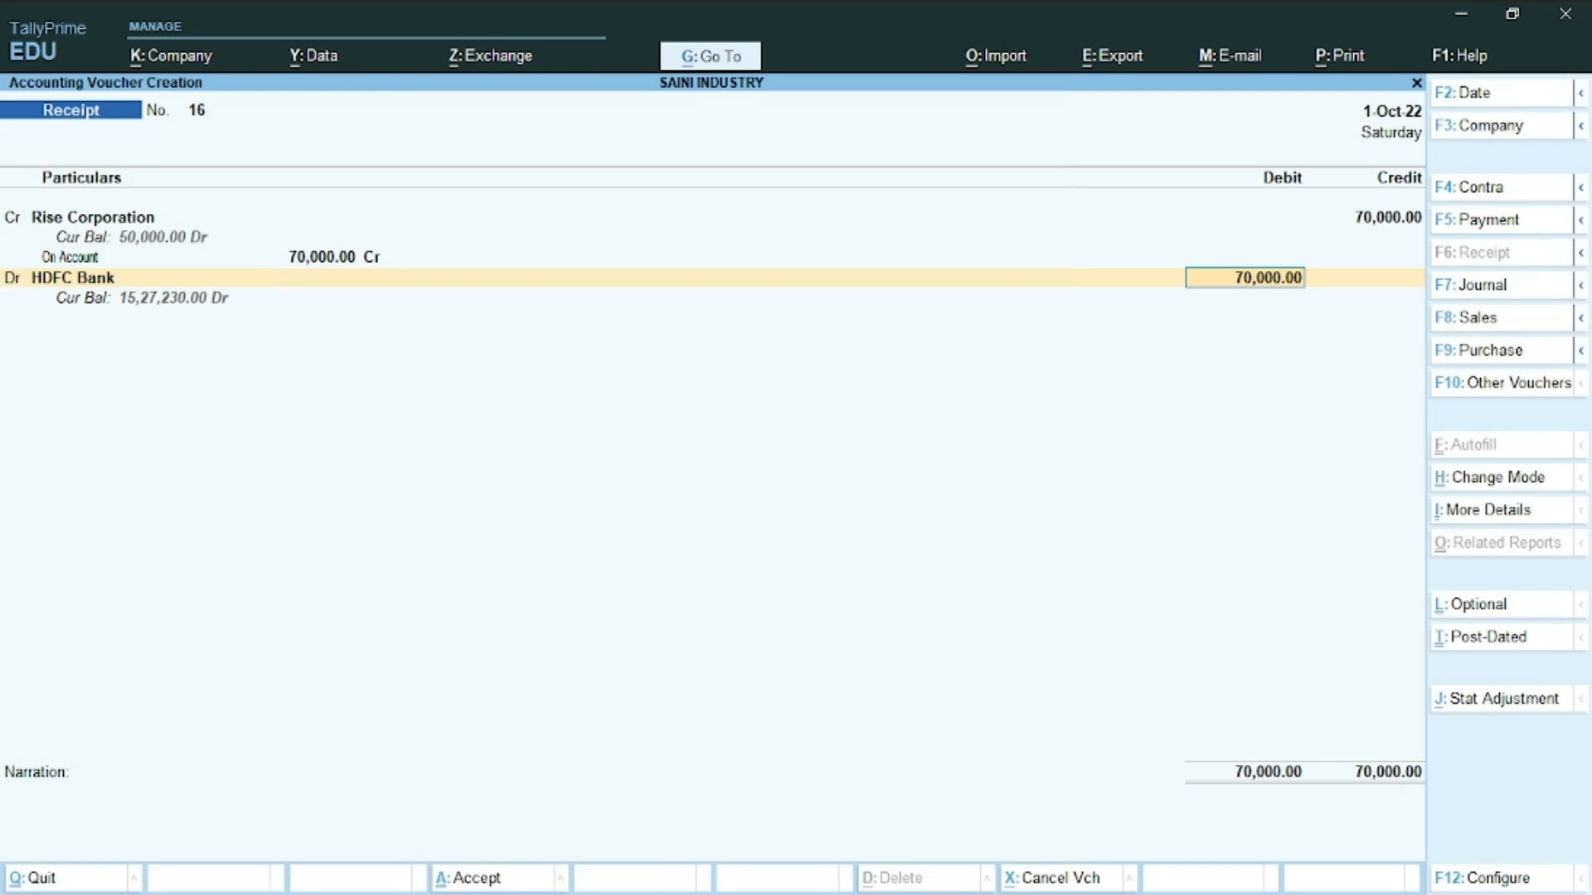
key(Return)
key(Return)
key(Return)
key(Return)
key(Return)
key(Return)
key(Return)
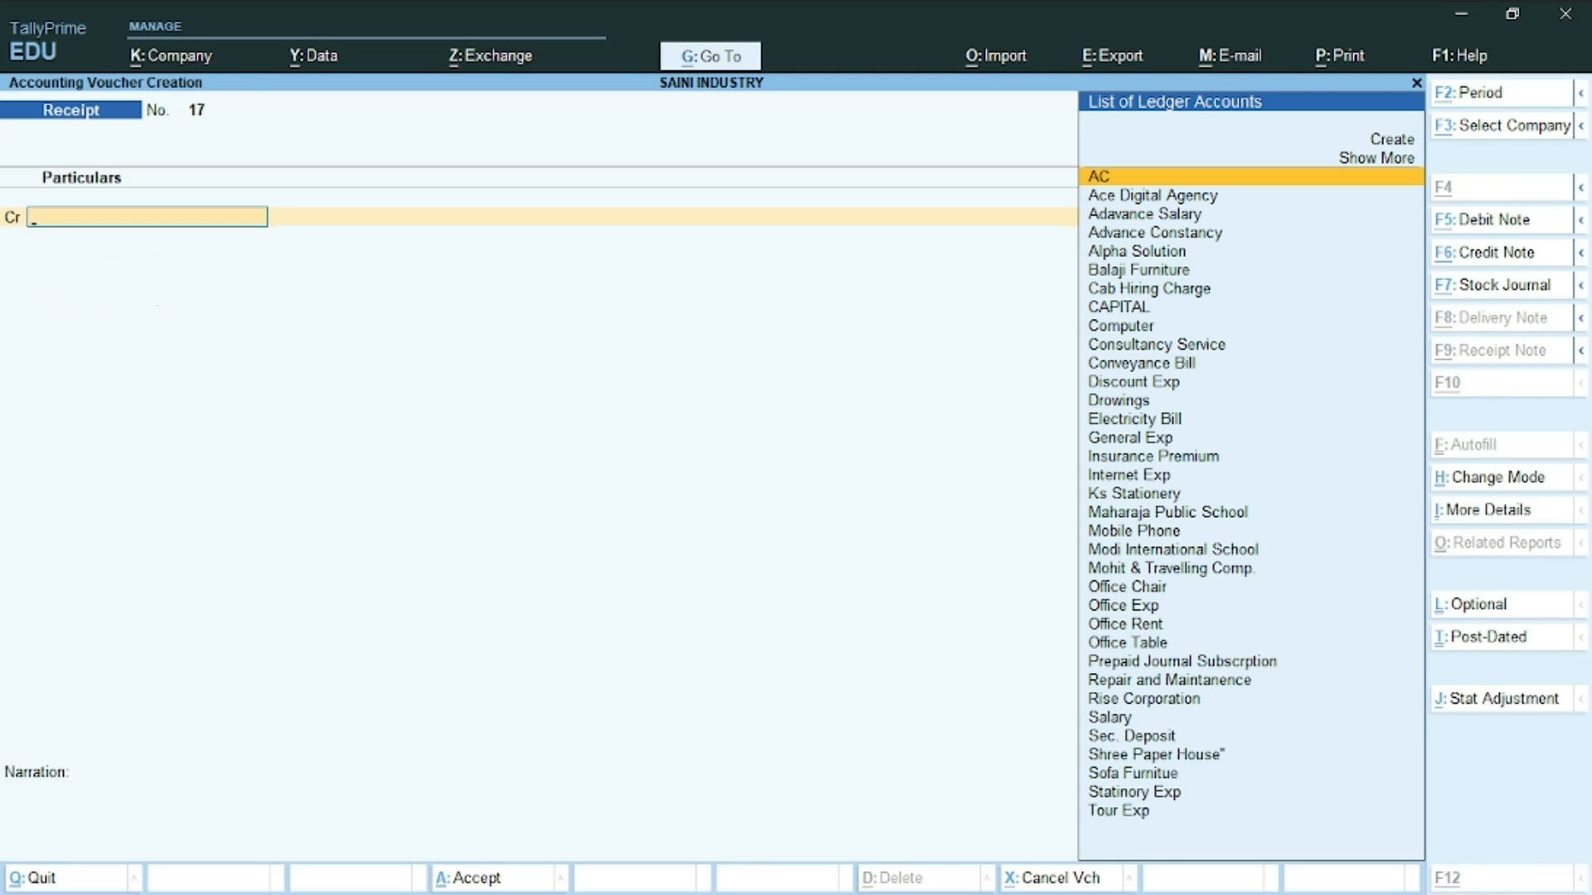
Tick off item 5, the Sept 2022 salary cheque, in red ink in the Word list and return to TallyPrime.
key(alt+Tab)
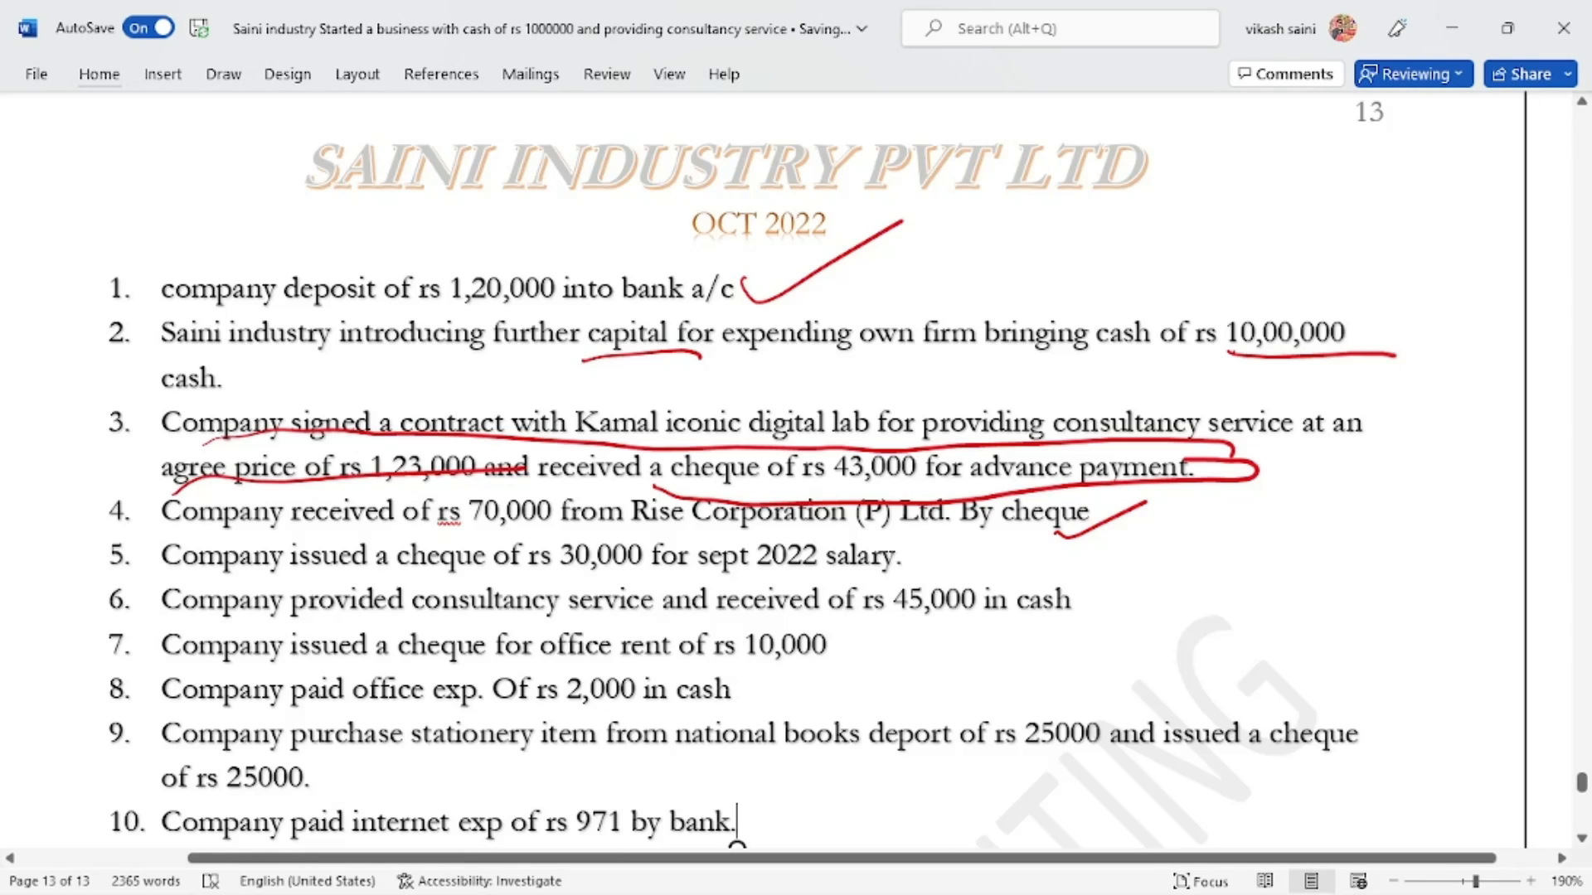
drag(916, 562, 1028, 524)
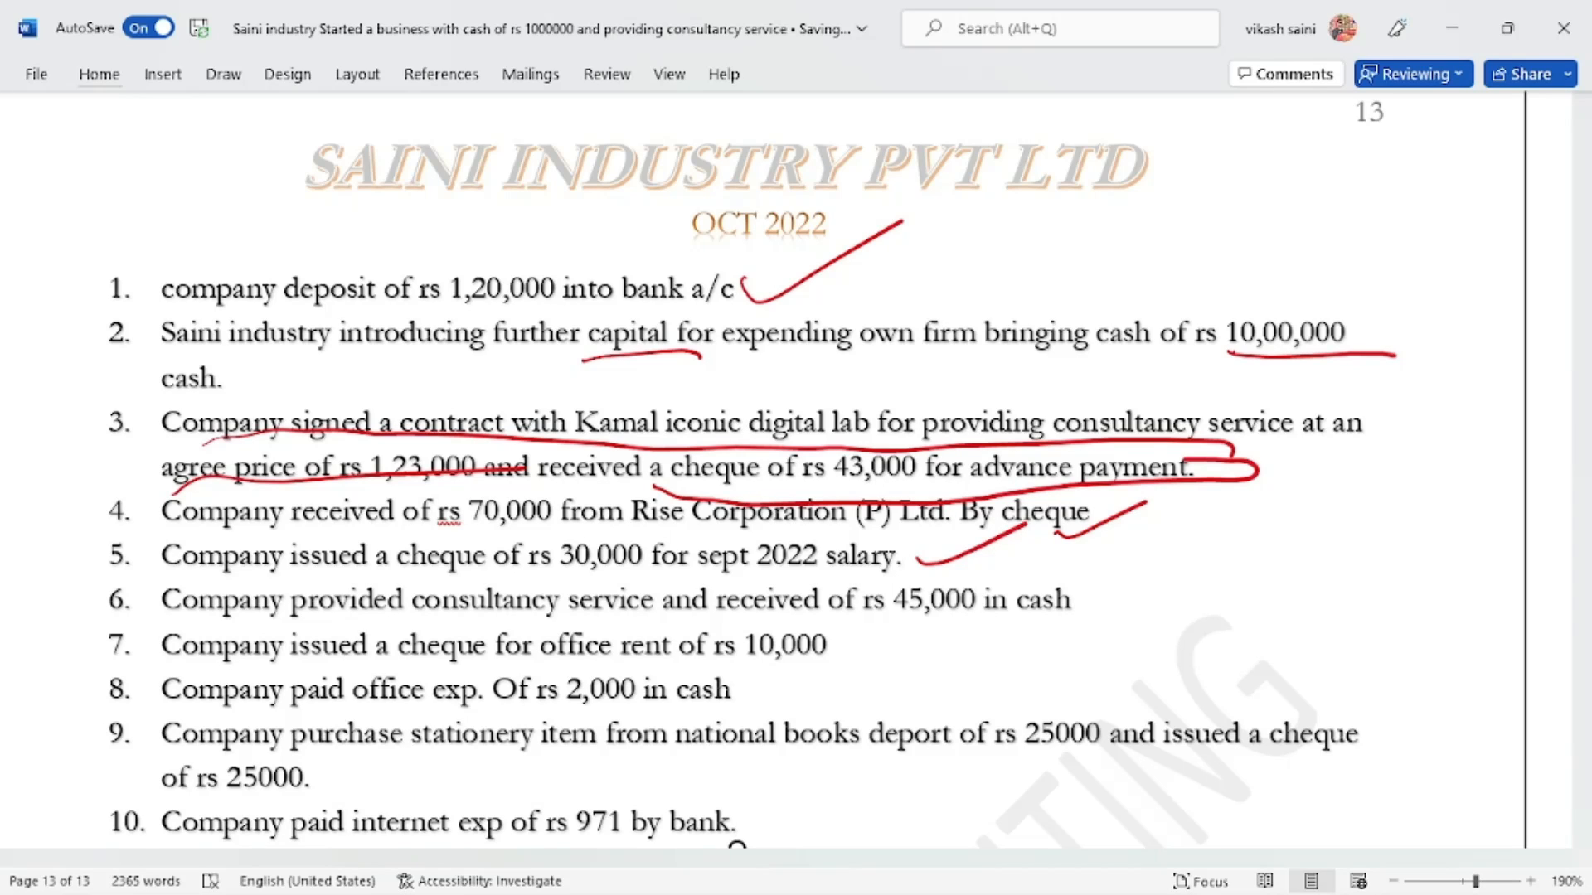
key(alt+Tab)
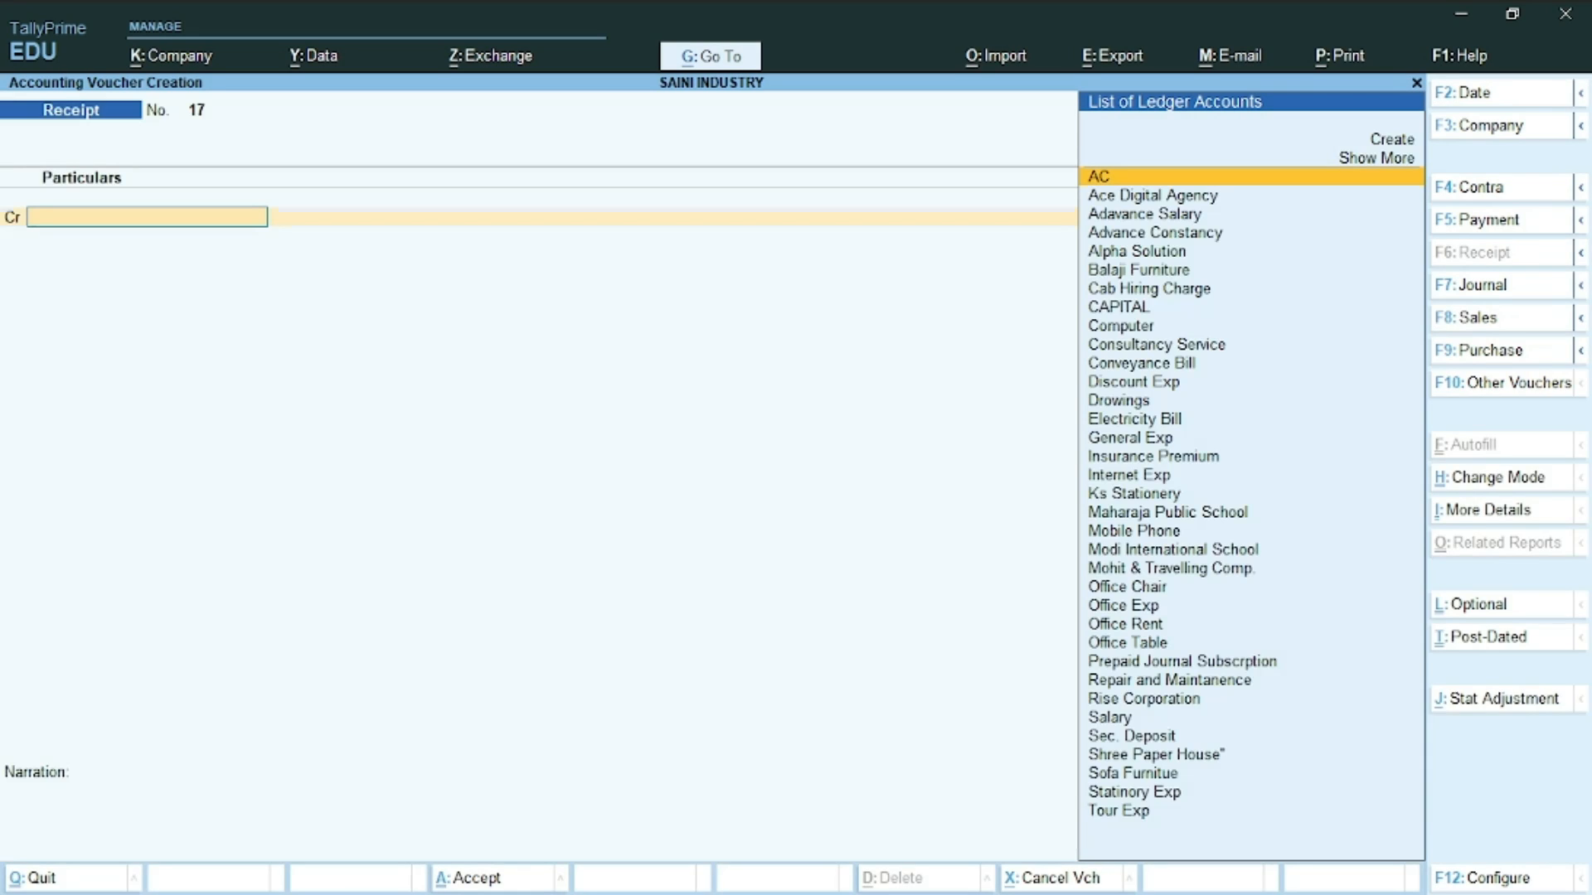
Credit Consultancy Service with 45,000 in a new receipt voucher, checking the amount against item 6 of the Word list.
text(C)
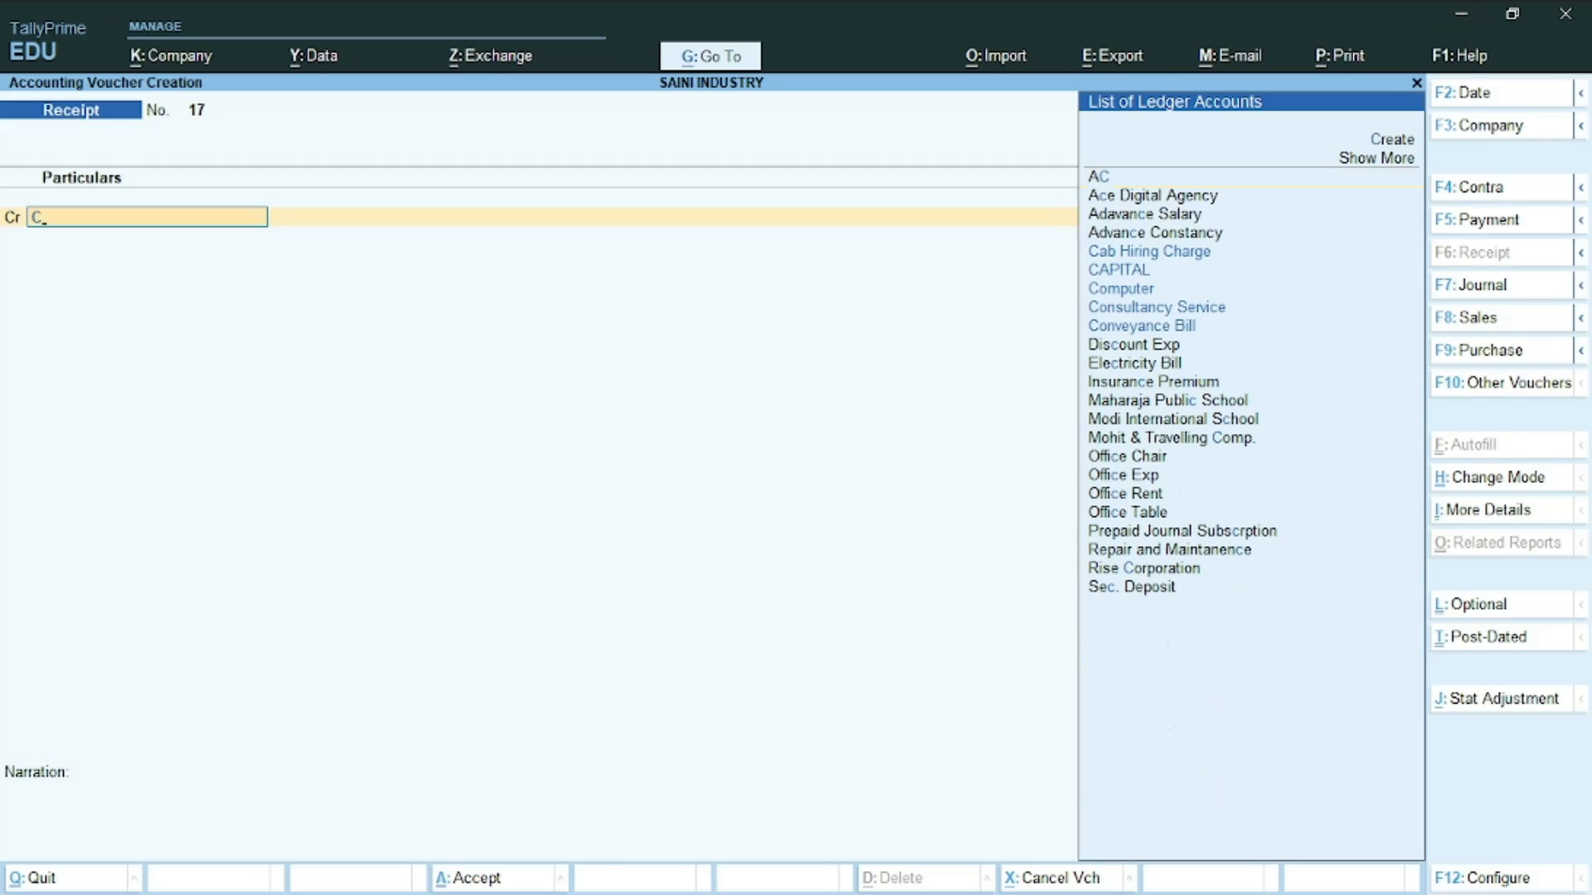
key(Down)
key(Down)
key(Down)
key(Down)
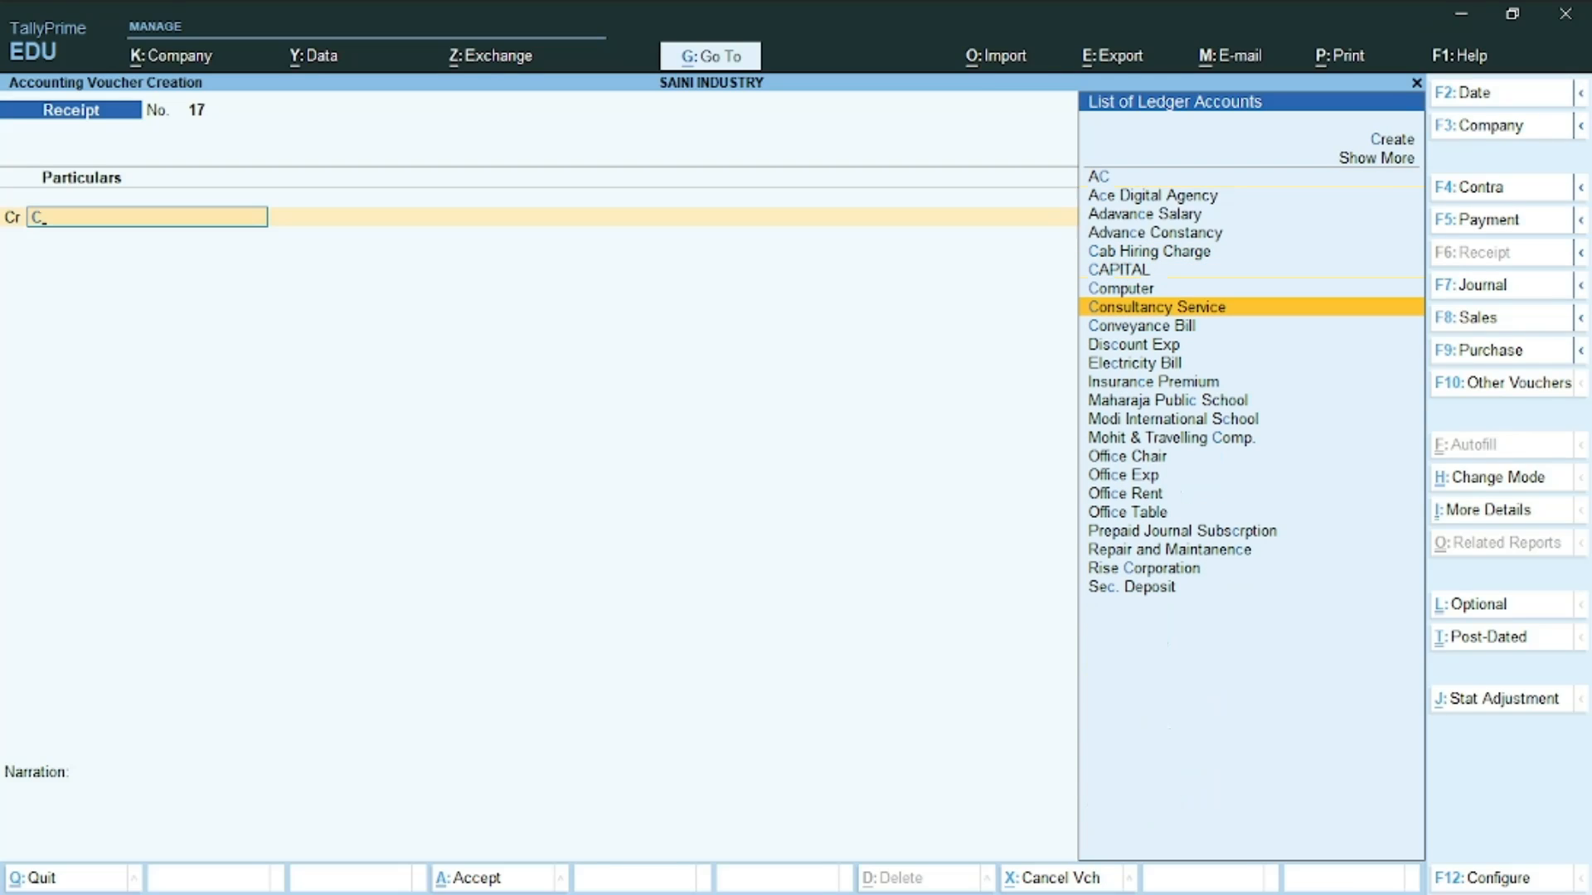
key(Return)
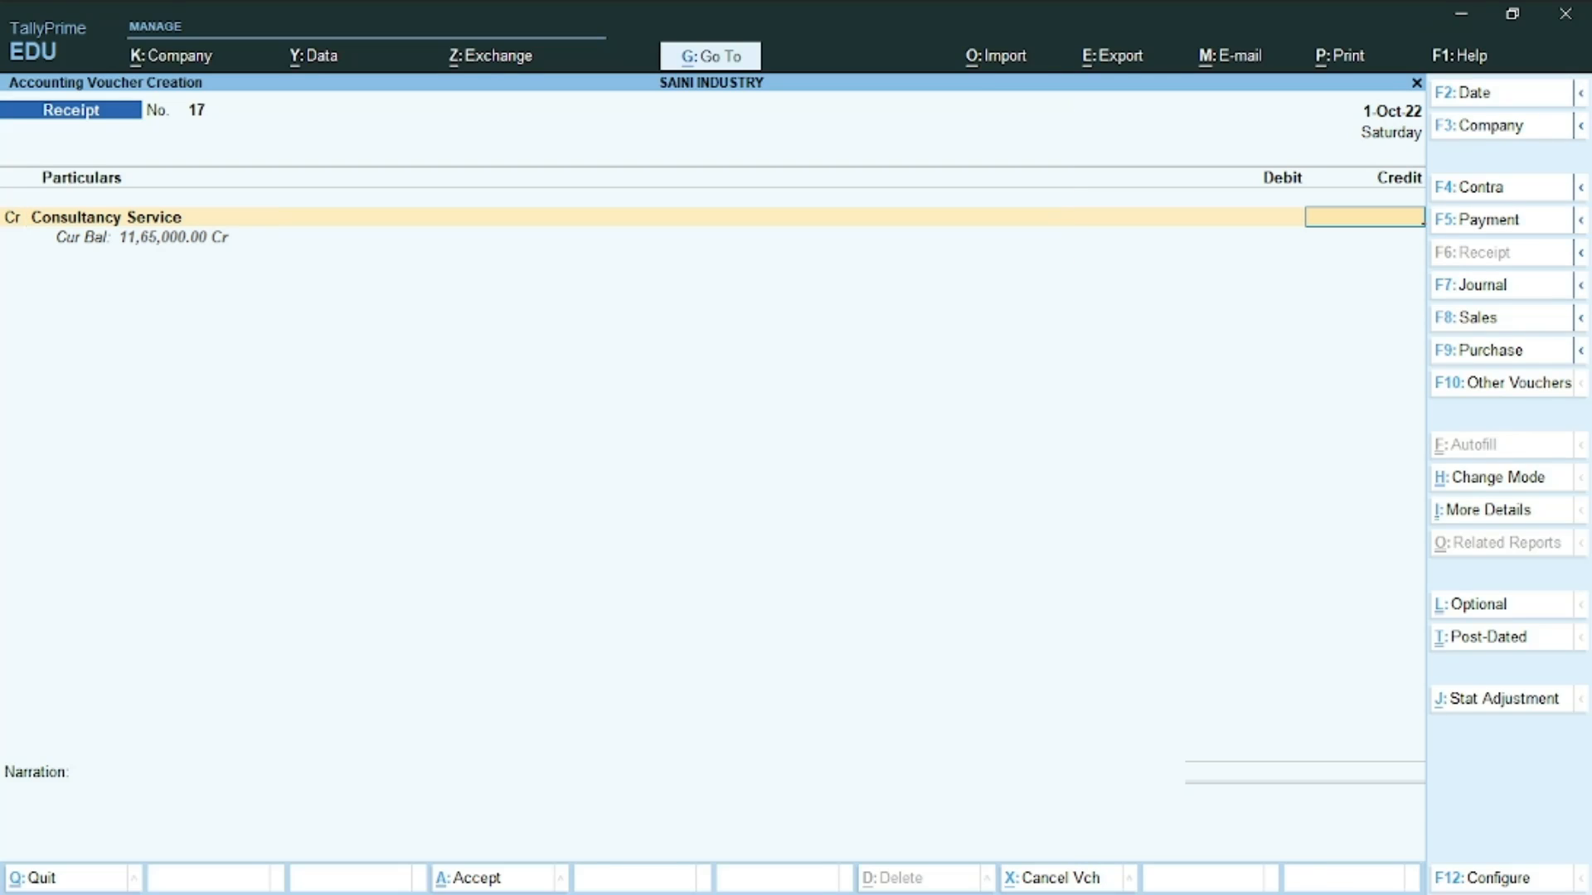
key(alt+Tab)
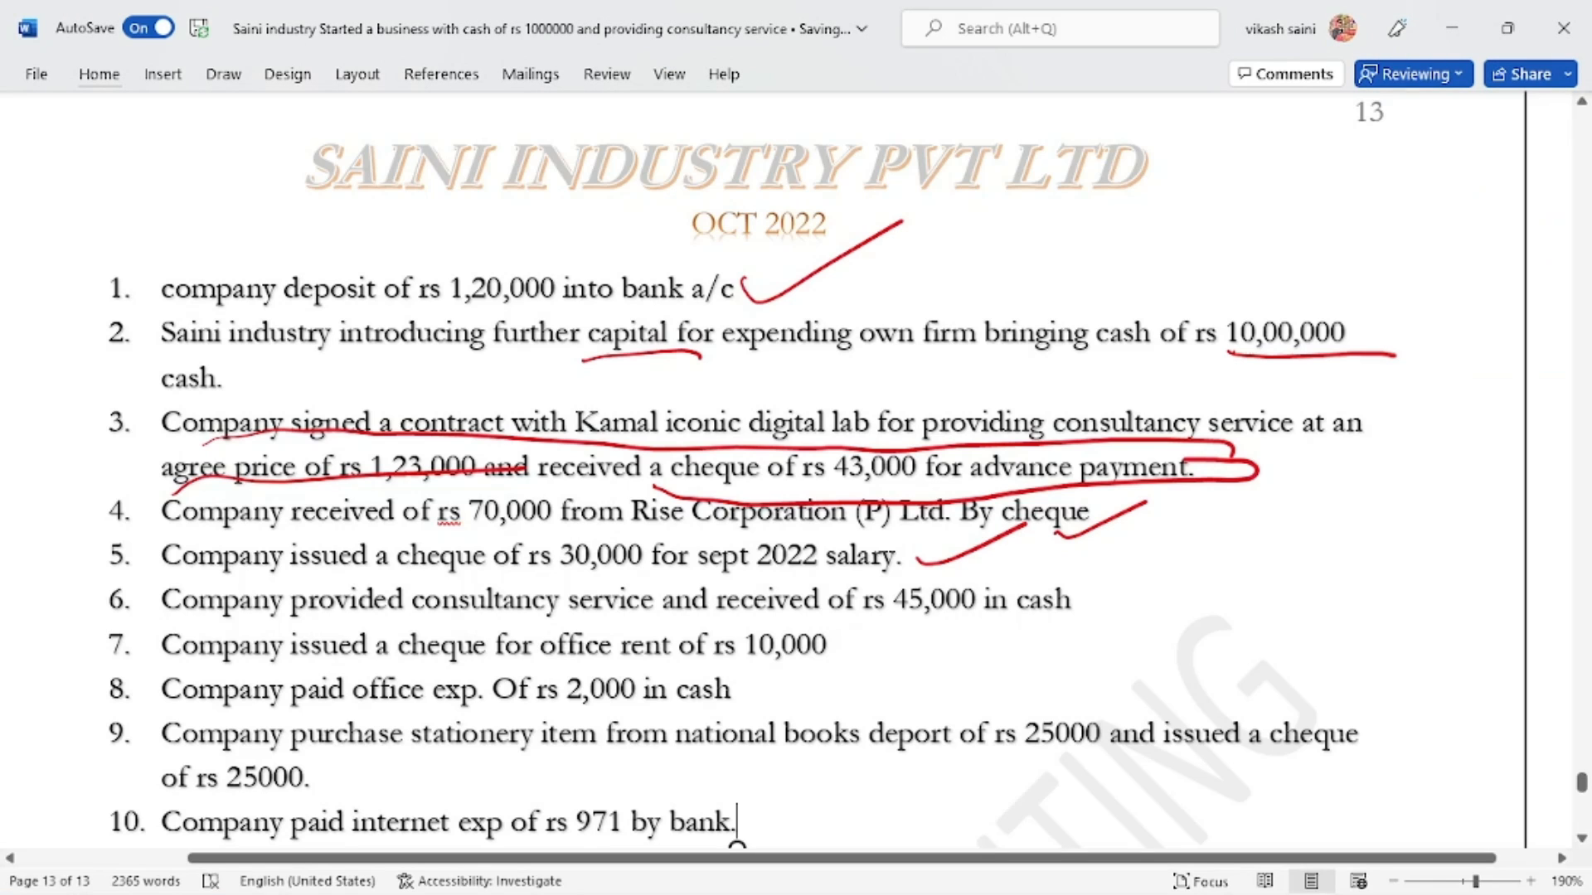
key(alt+Tab)
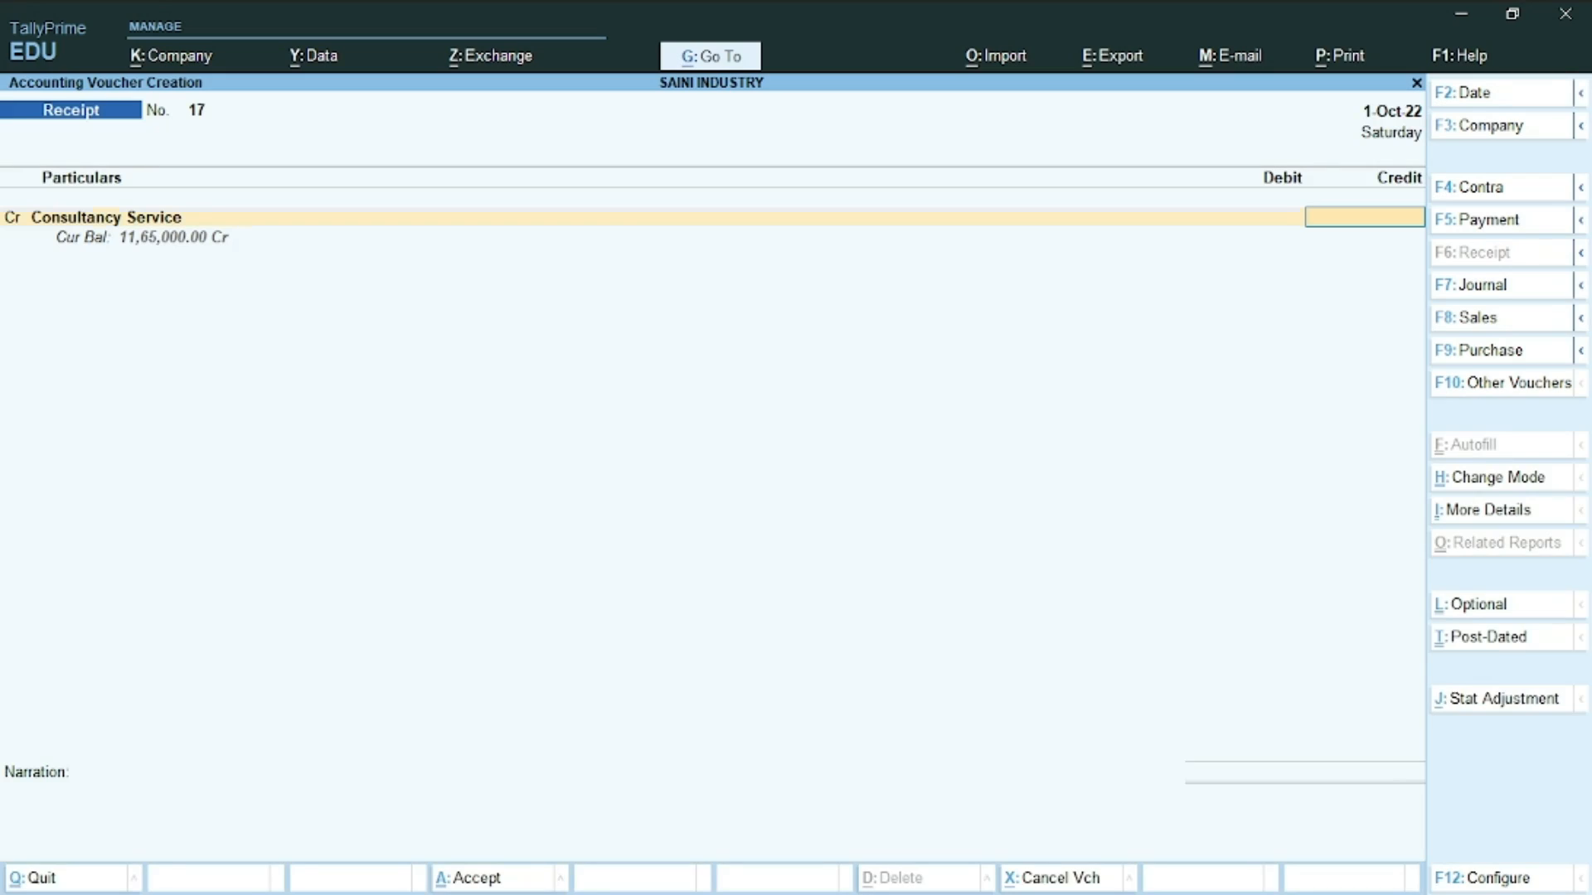
text(45000)
key(Return)
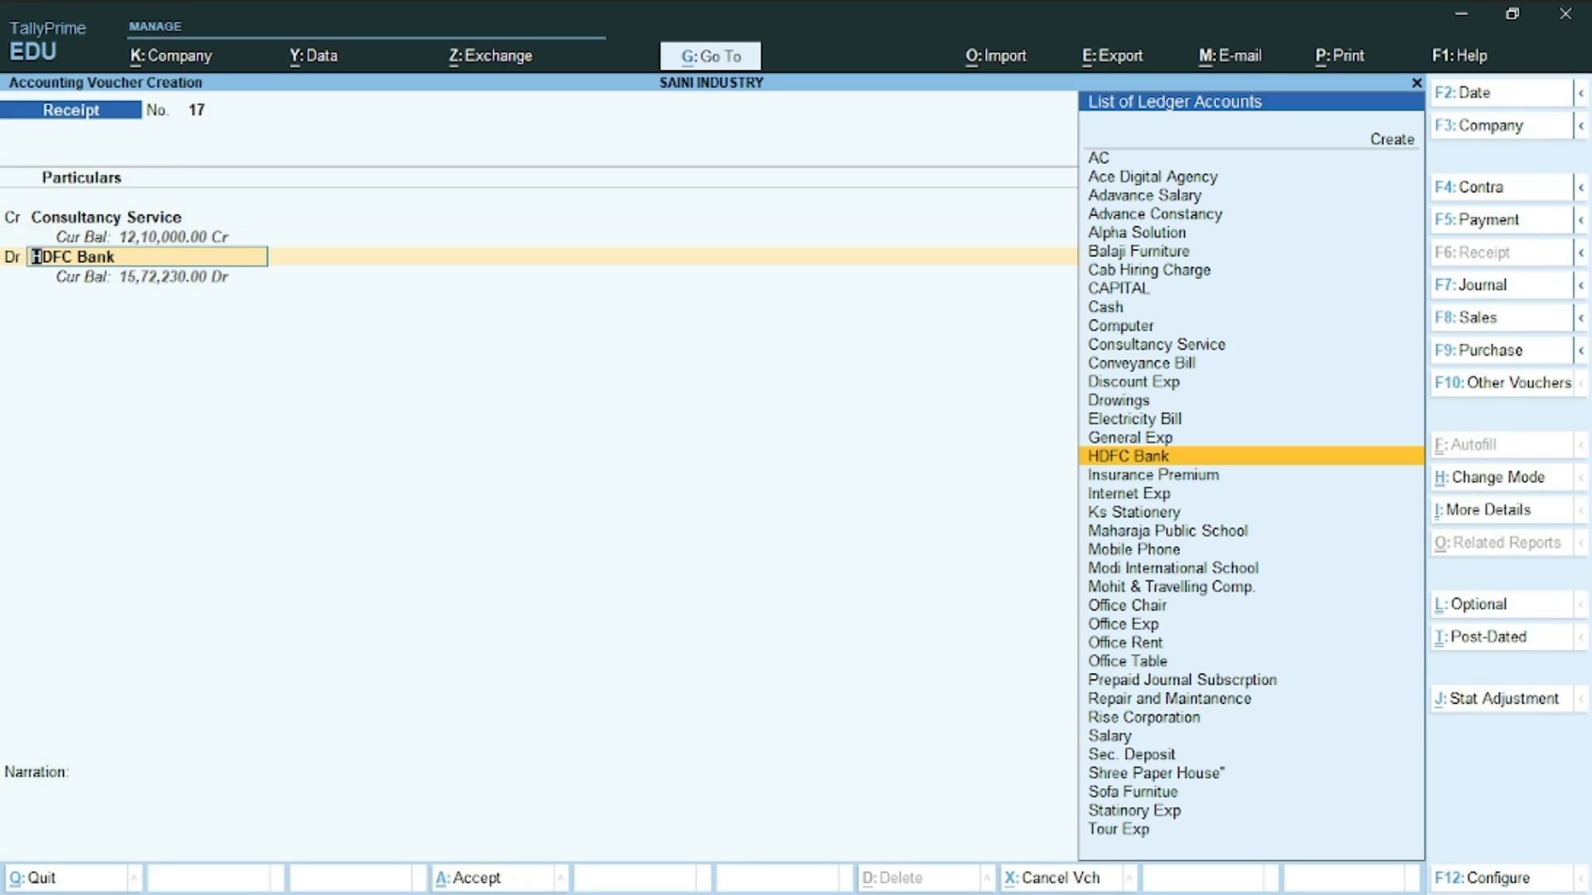
Debit Cash with 45,000 instead of the suggested bank ledger and save the consultancy receipt voucher.
text(Ca)
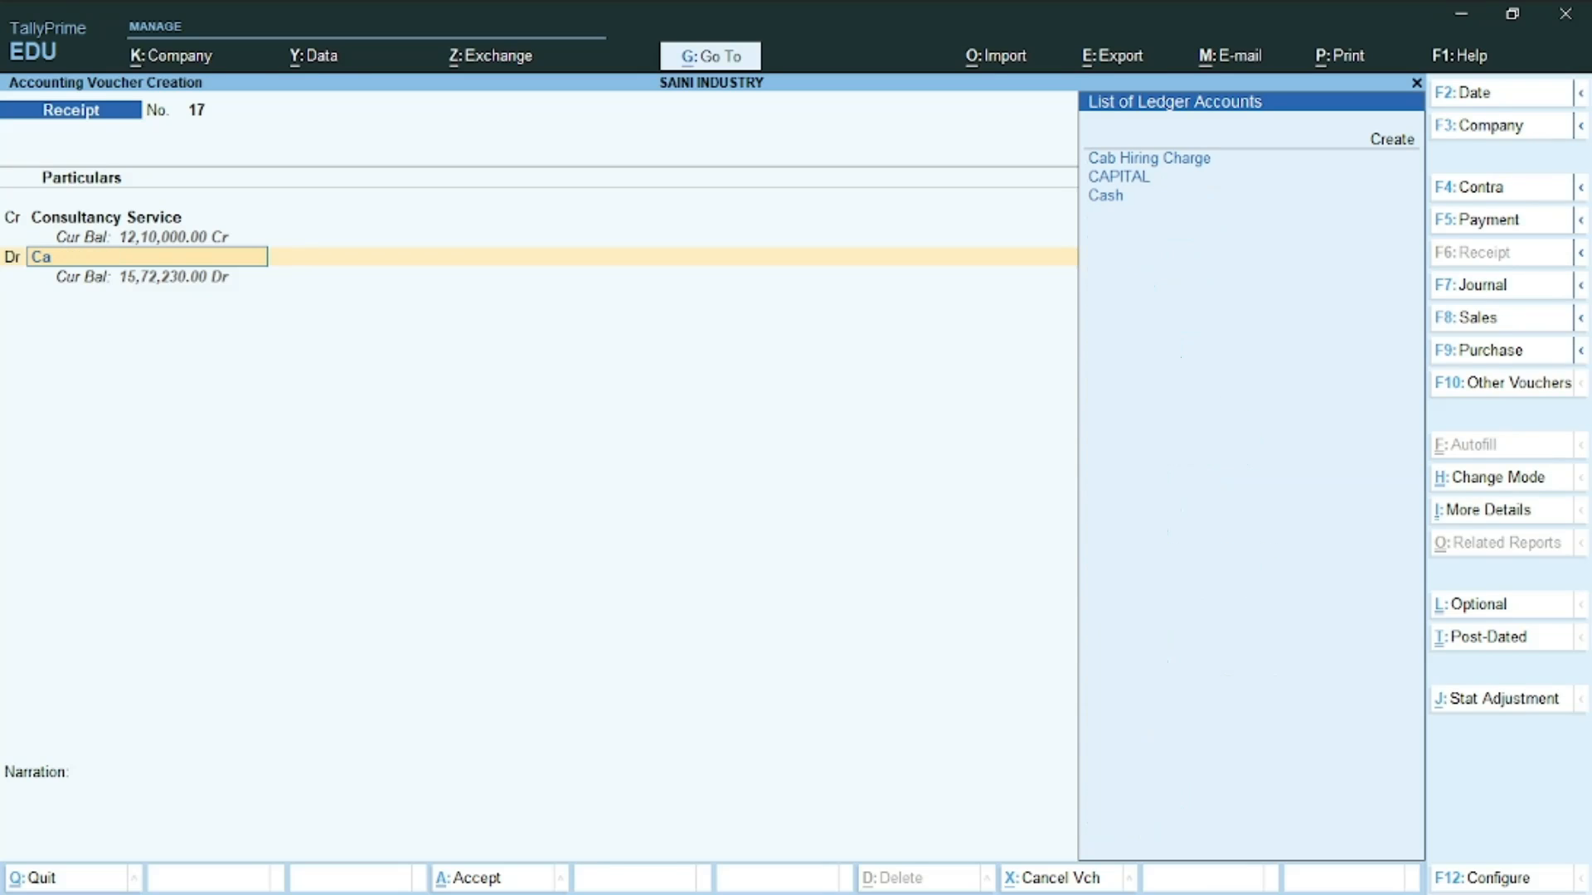
key(Down)
key(Down)
key(Return)
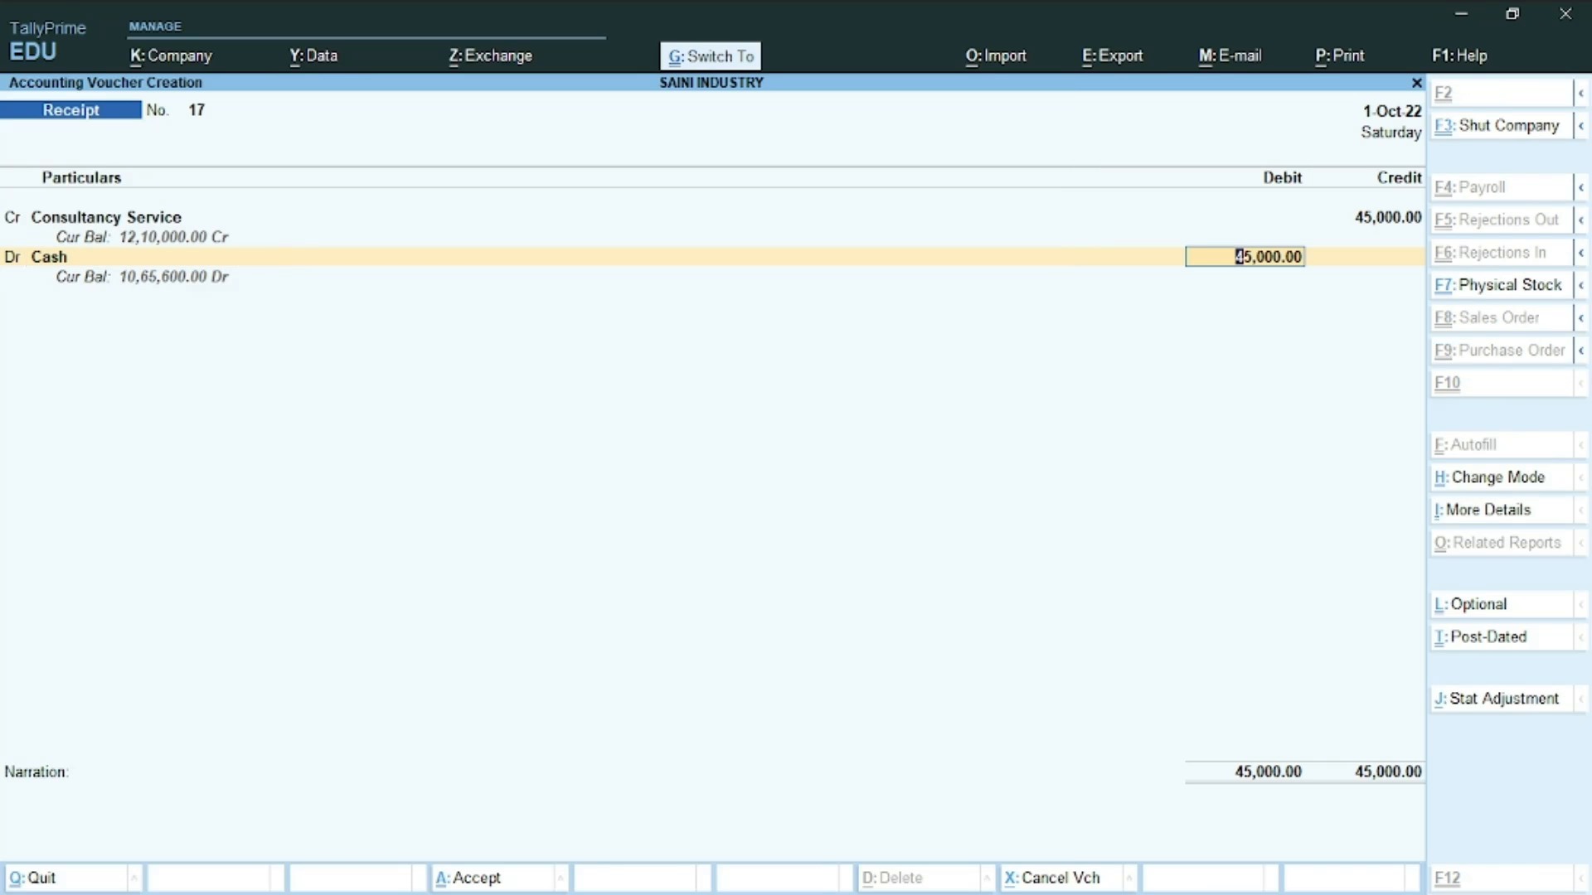
key(ctrl+a)
Switch to the Word list, tick off item 6 in red ink and review the remaining transactions through item 15.
key(alt+Tab)
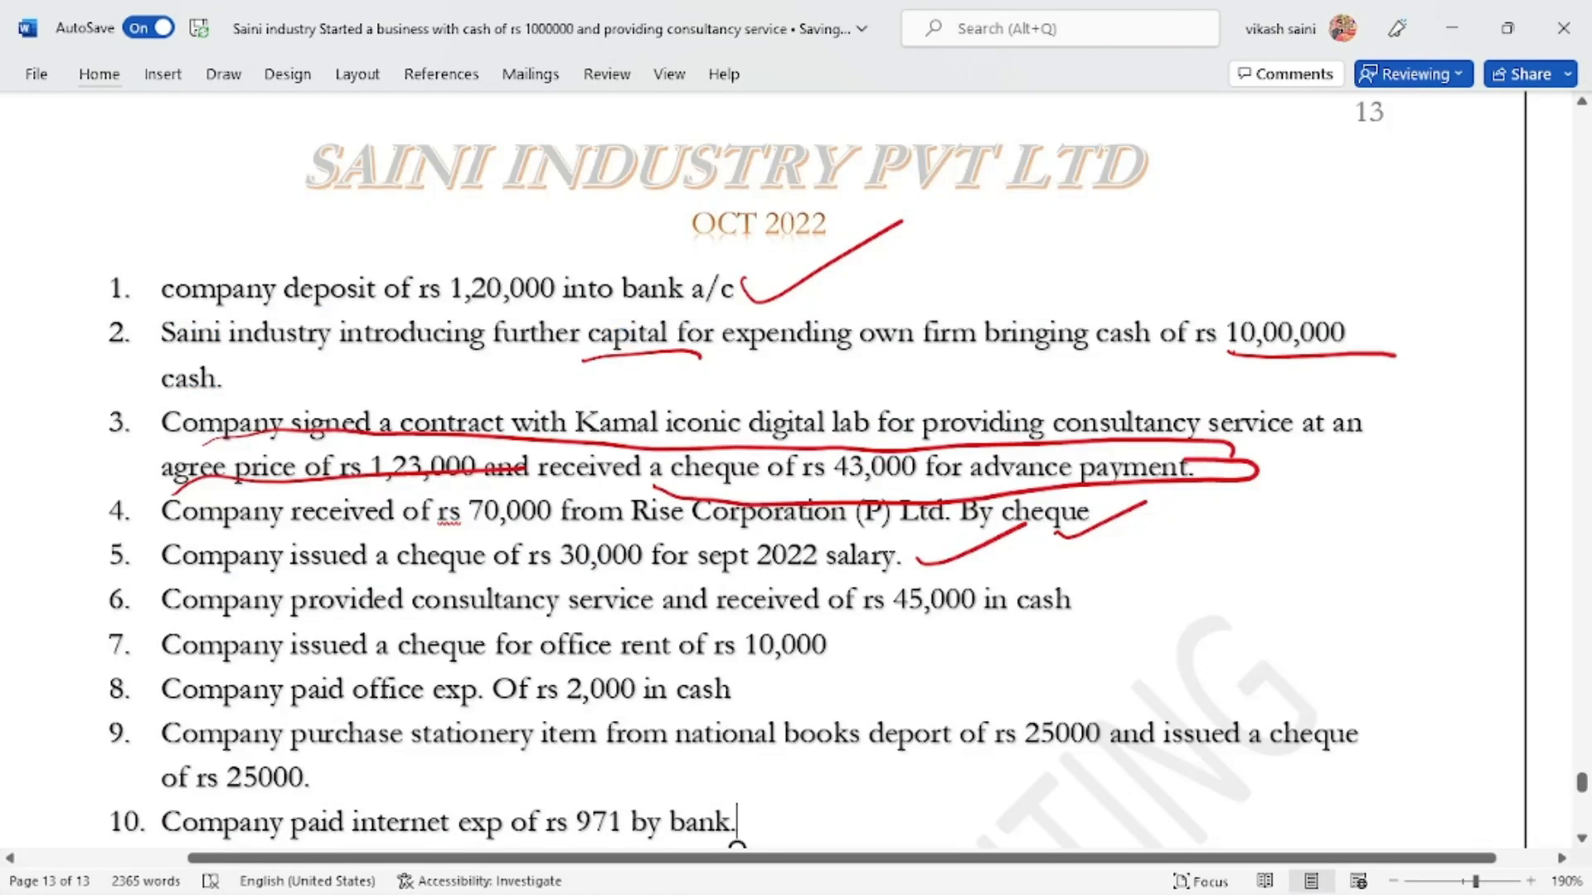
drag(1094, 615, 1164, 577)
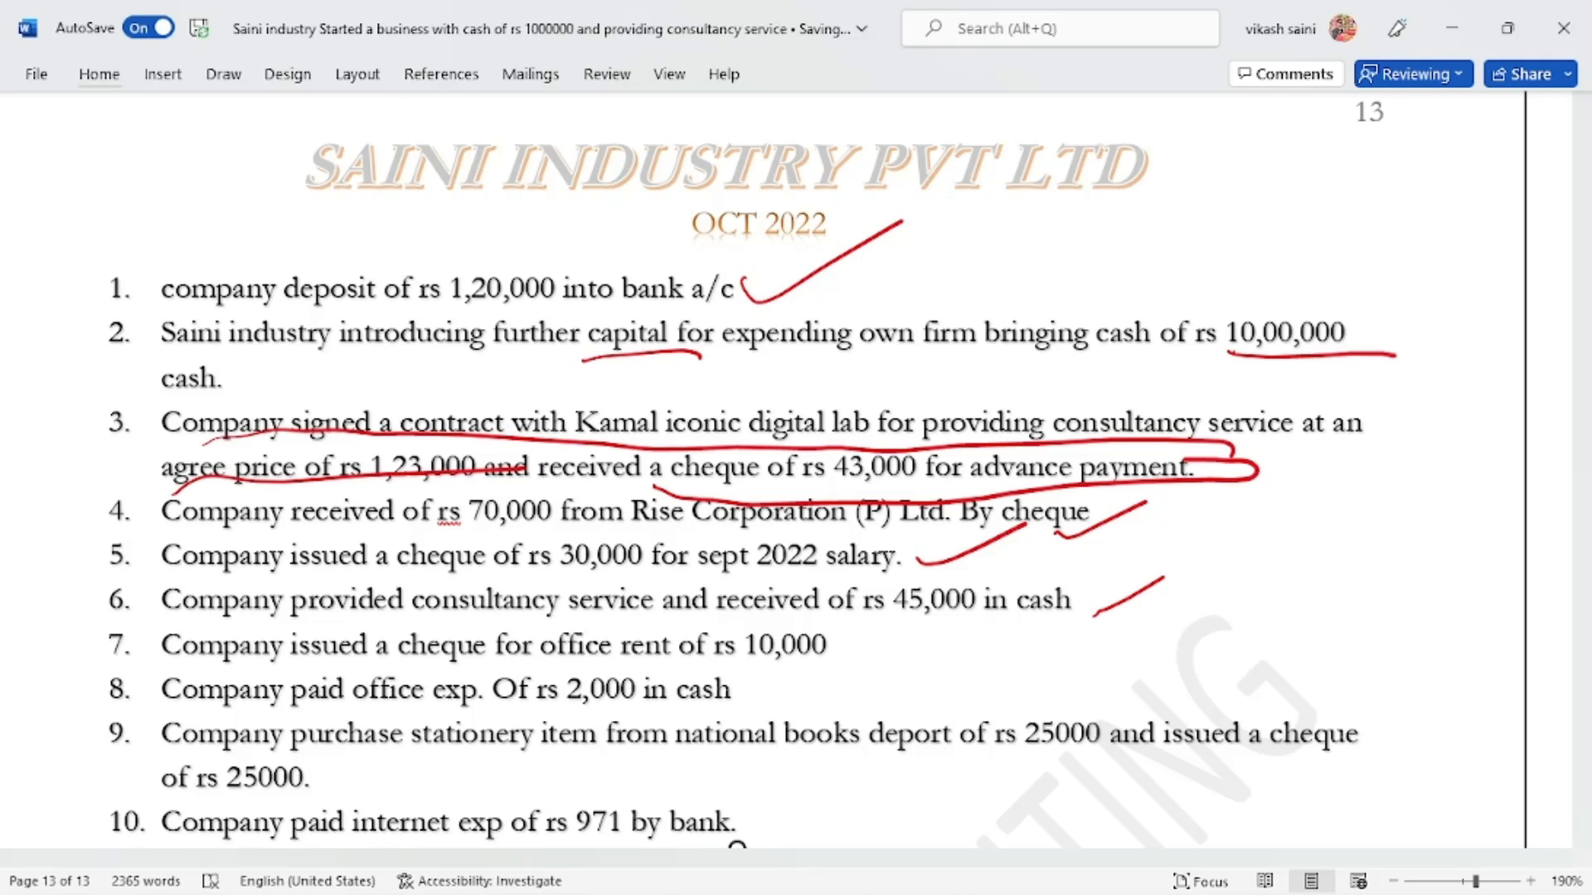
scroll(737, 844, down, 2)
scroll(737, 593, down, 4)
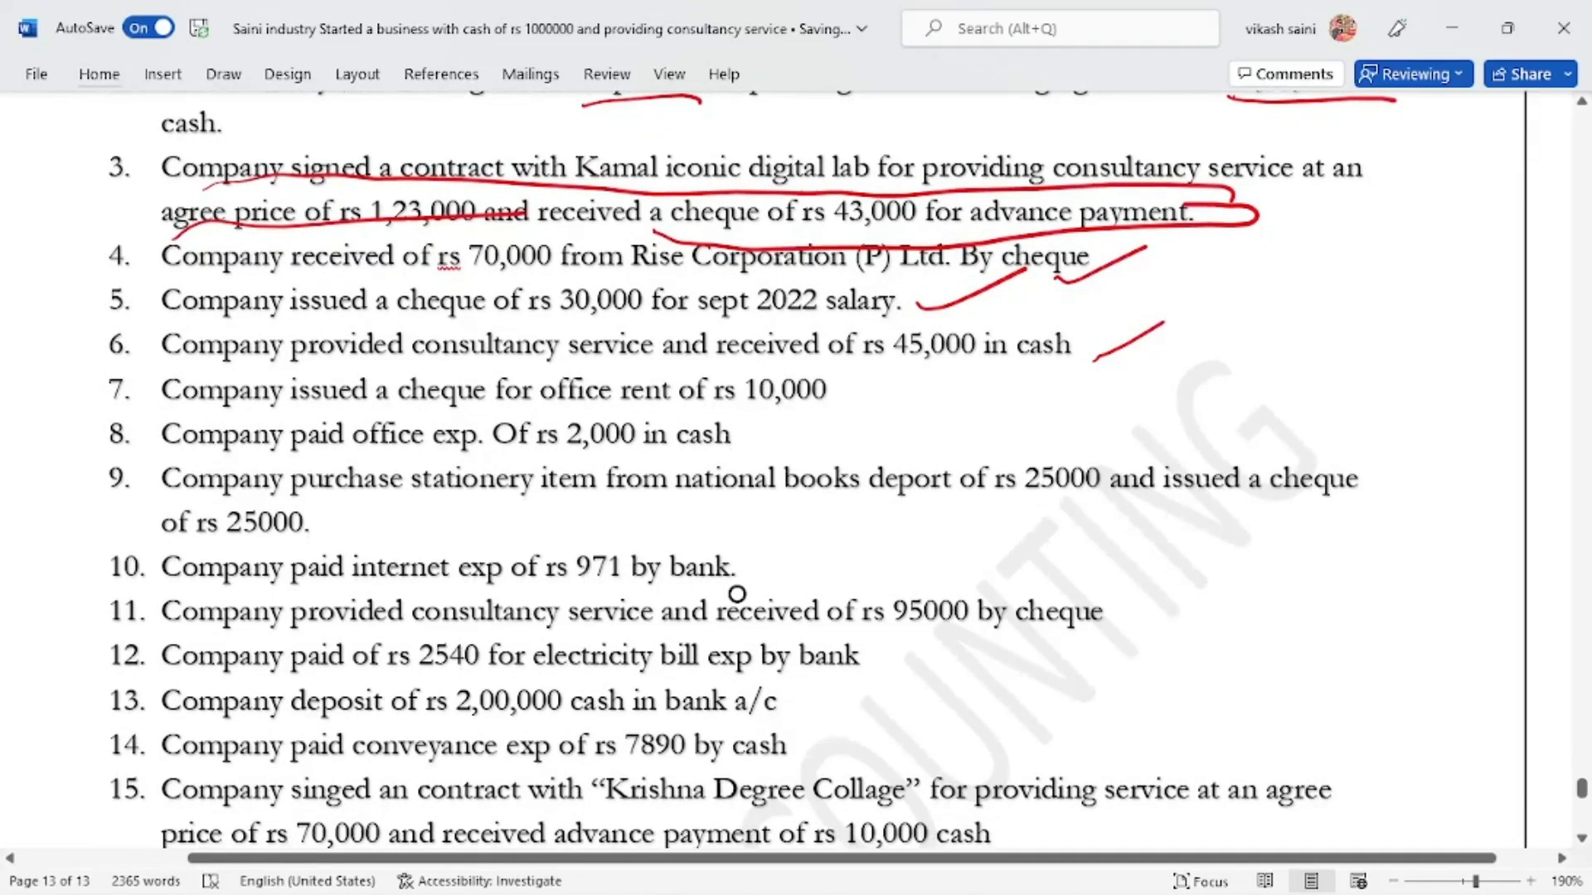
scroll(737, 593, down, 3)
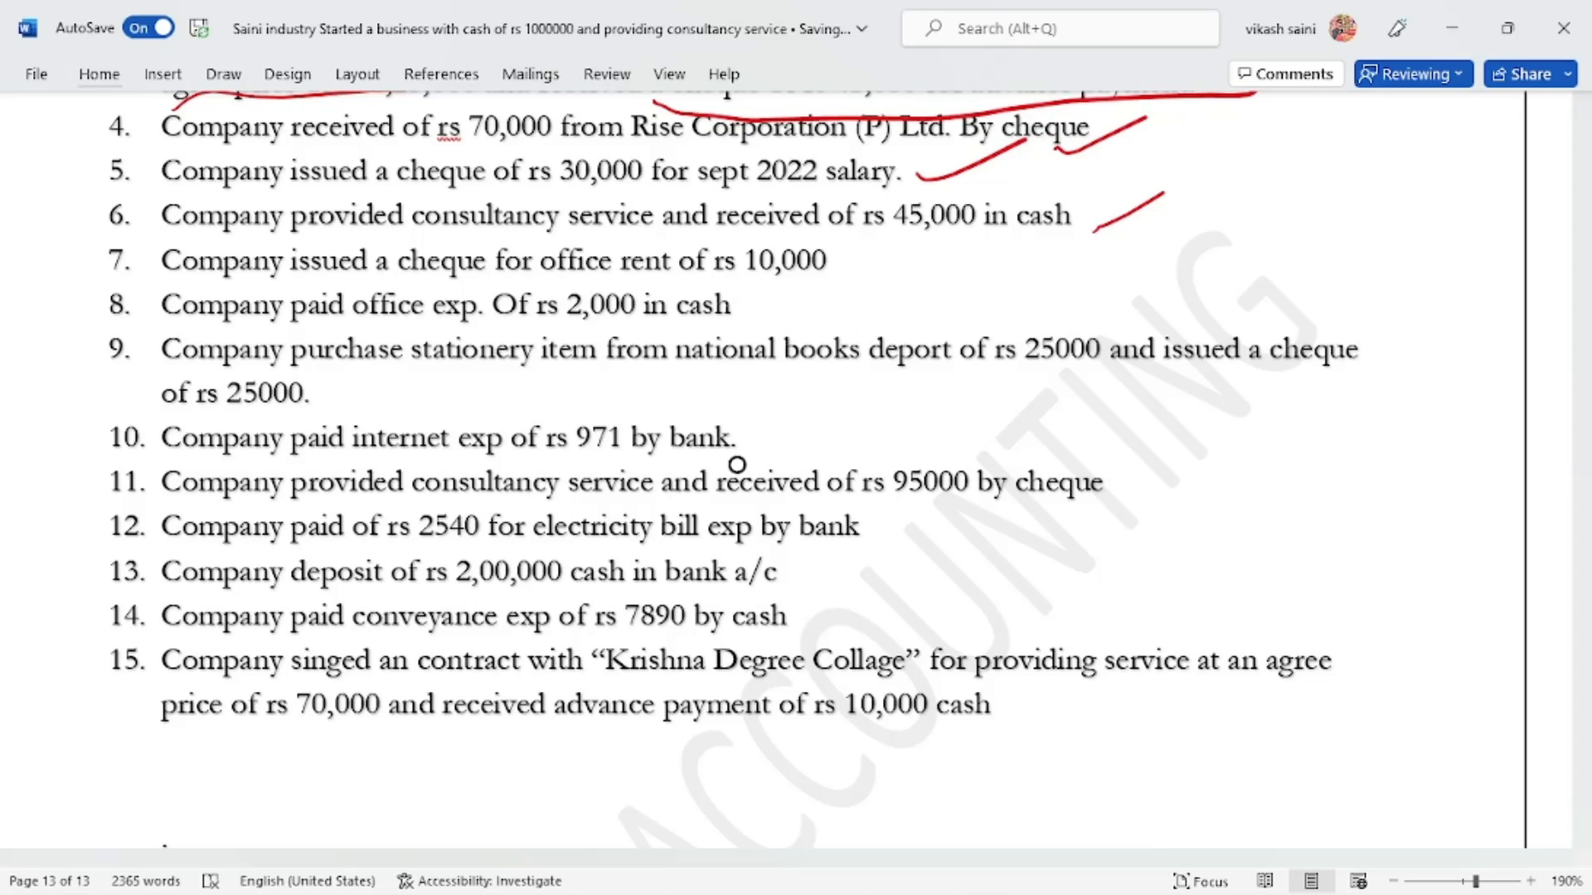
Switch to TallyPrime, start a payment voucher and debit Statinory Exp with 25,000 for item 9.
key(alt+Tab)
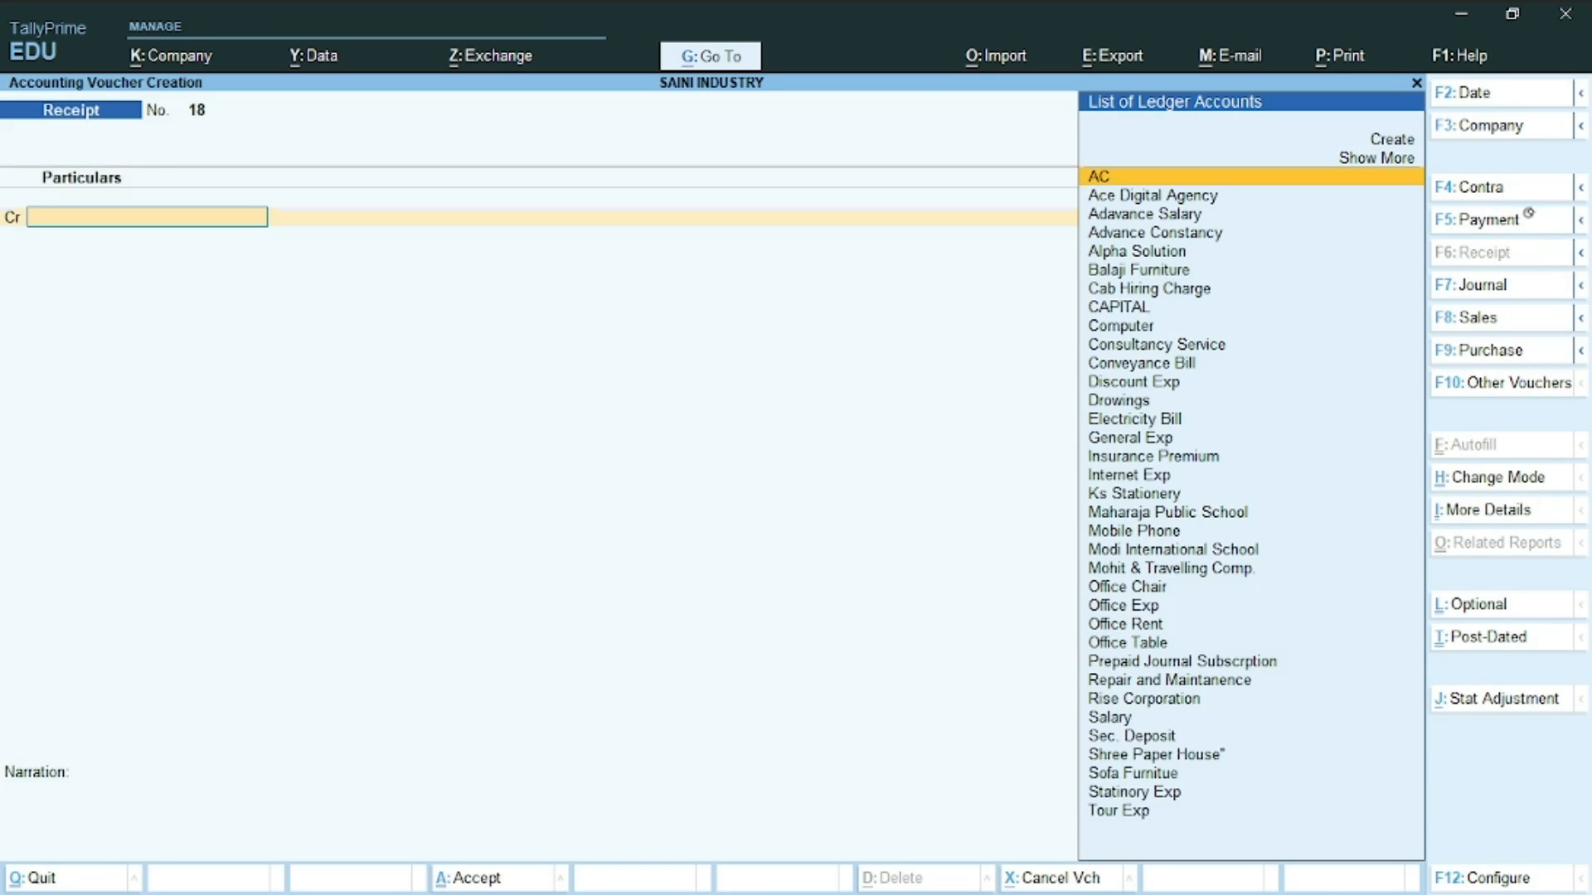
click(1540, 213)
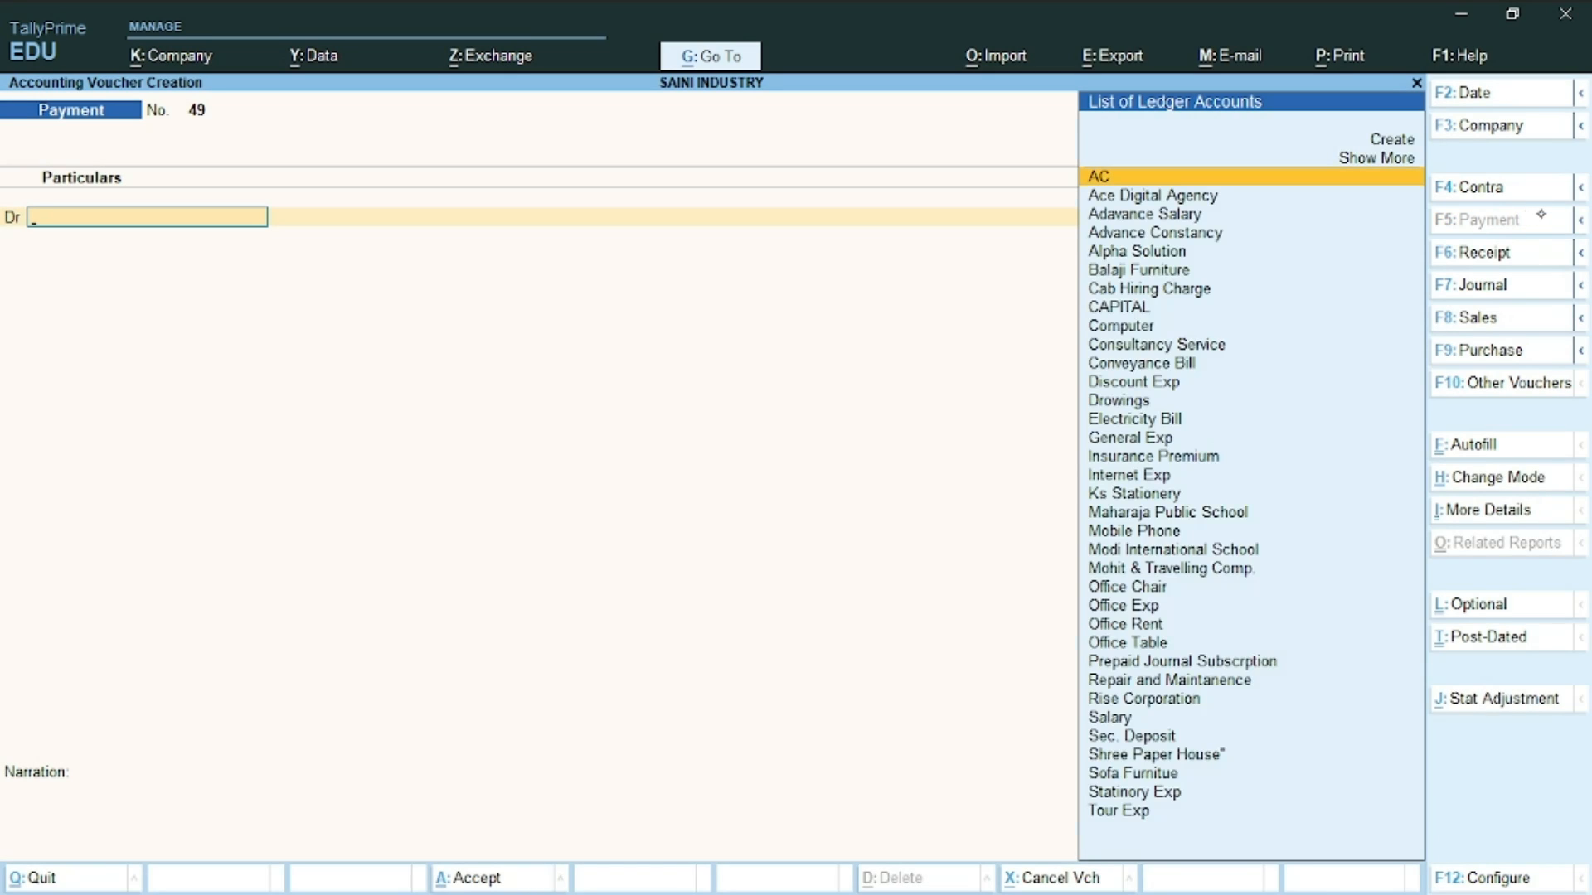
text(Sak)
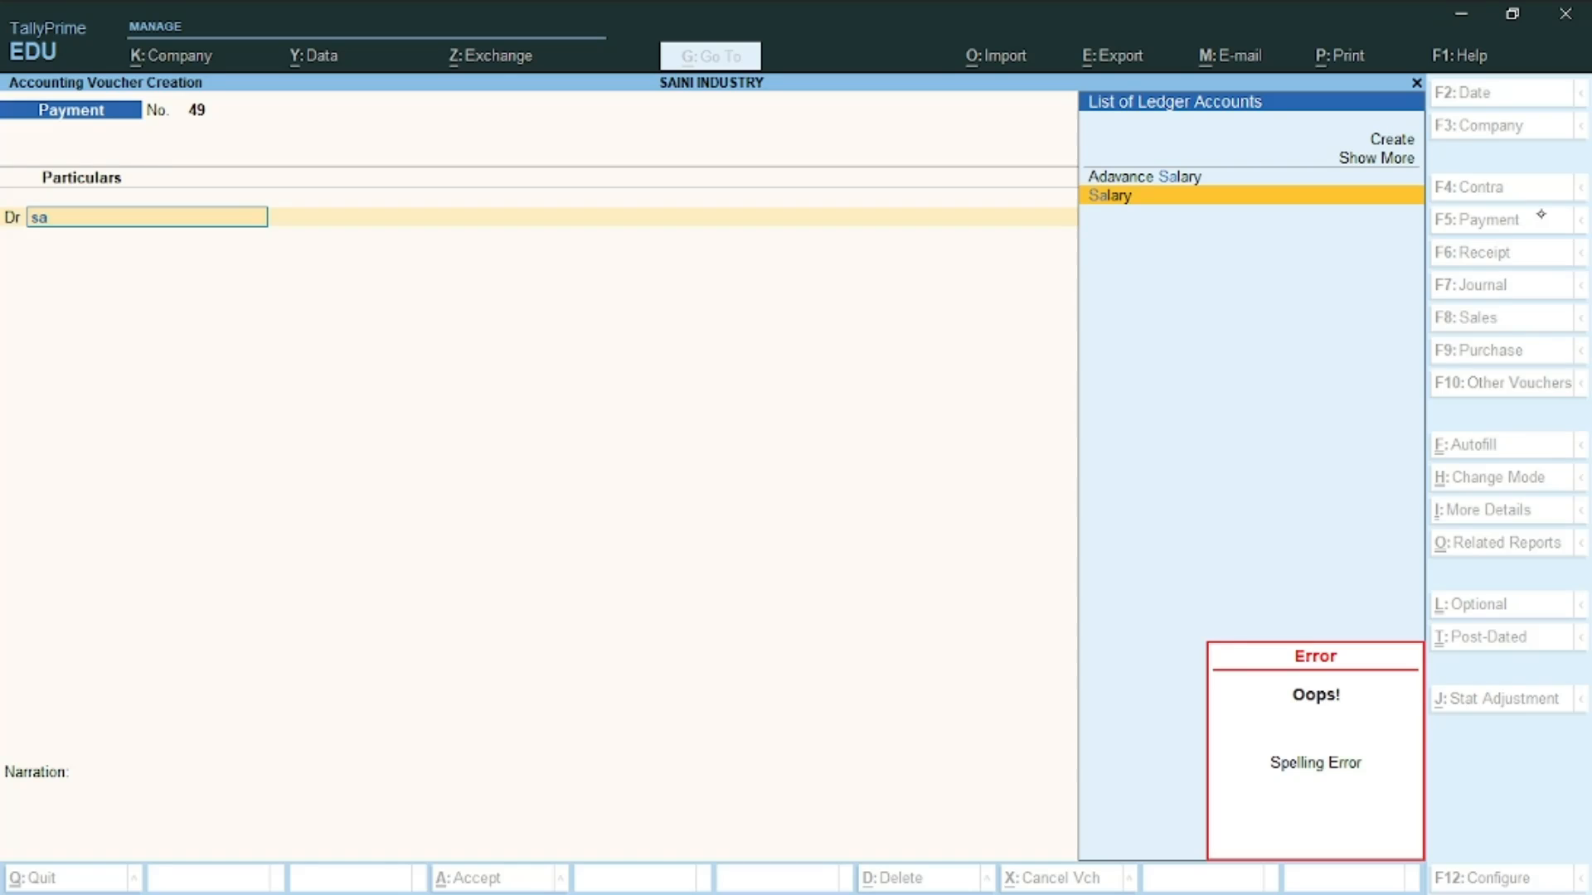
key(BackSpace)
key(BackSpace)
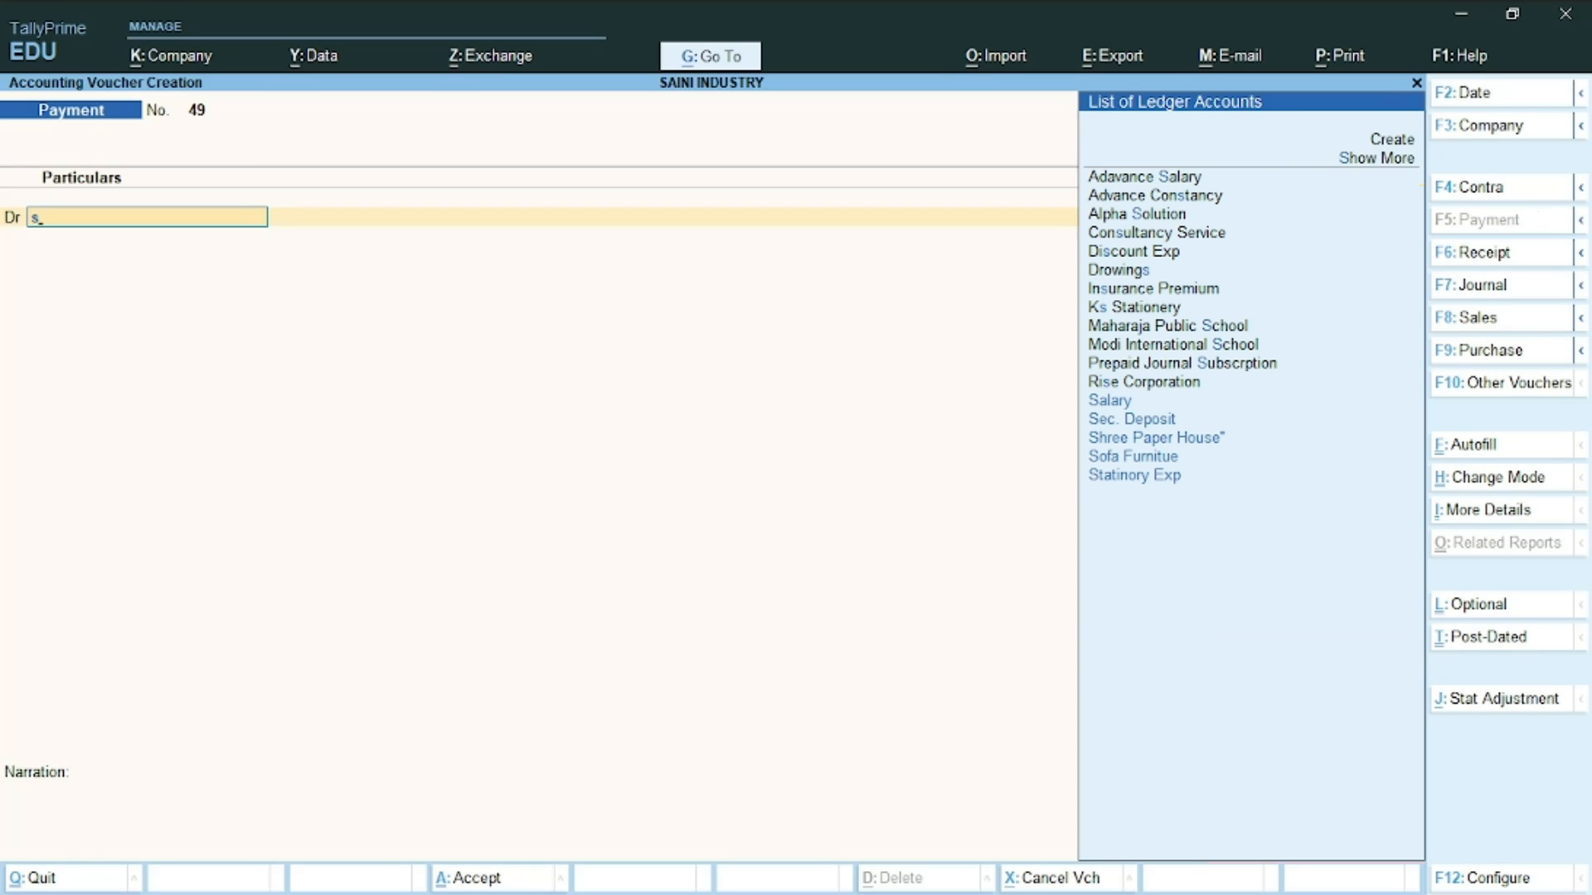
text(t)
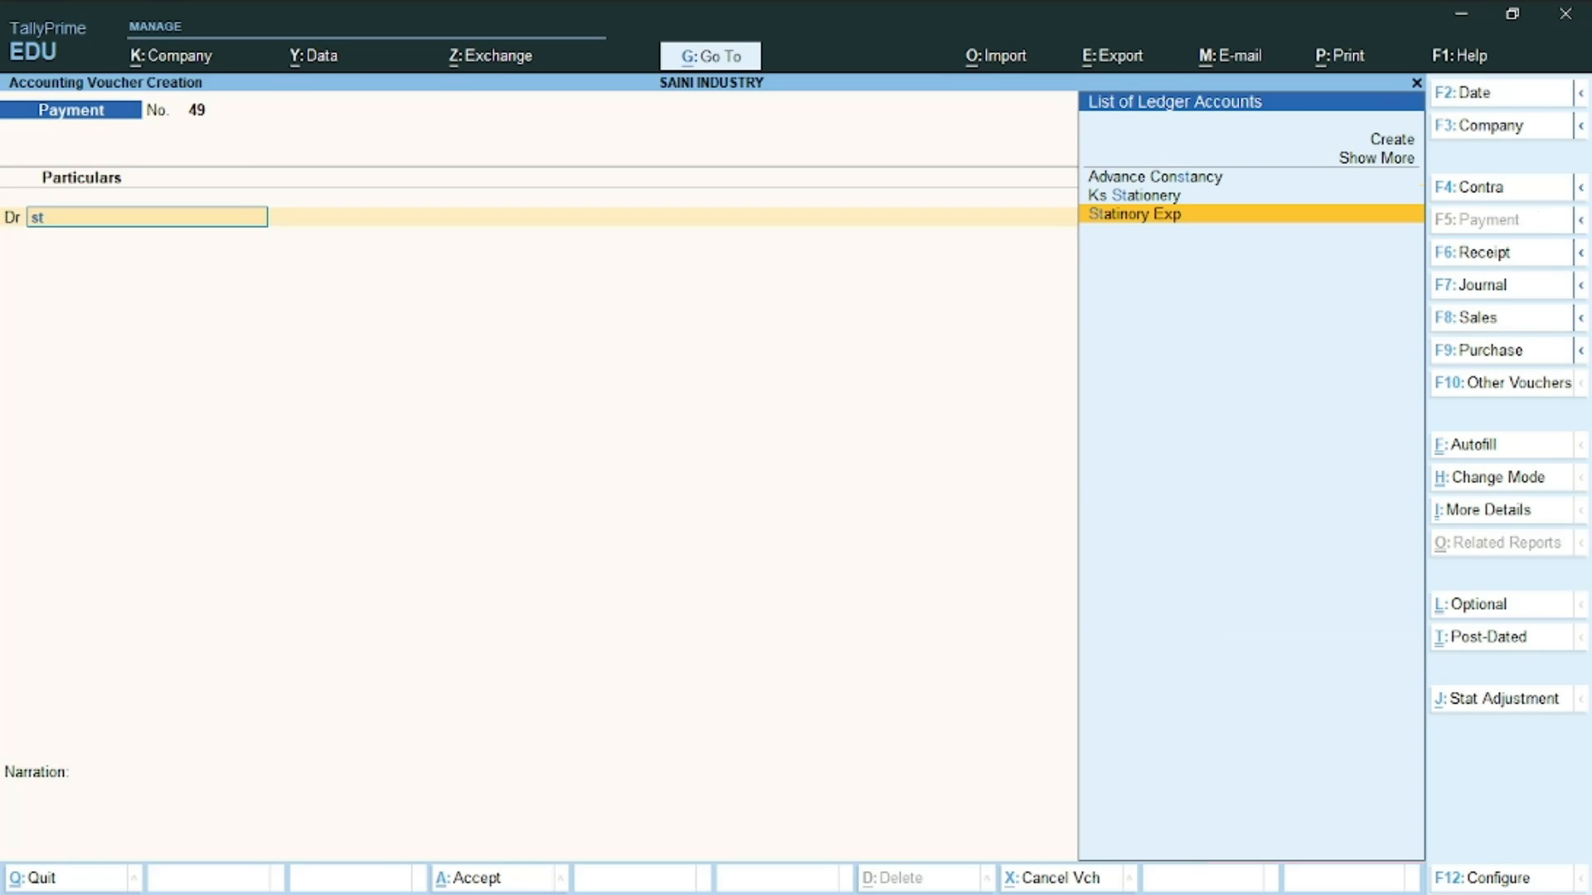
key(Return)
text(25000)
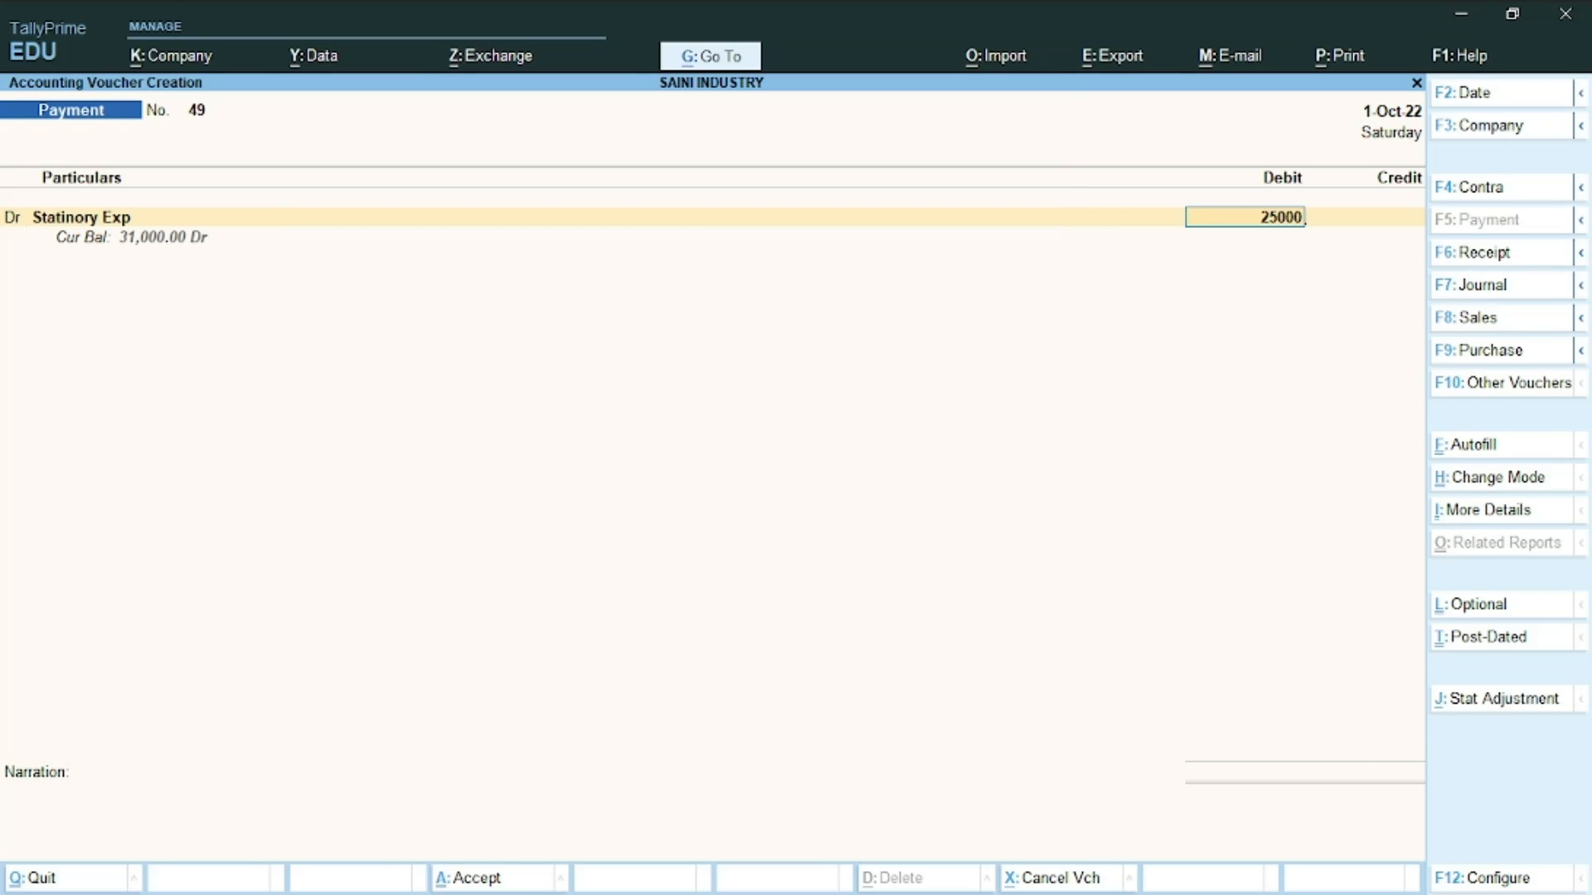
key(Return)
key(Return)
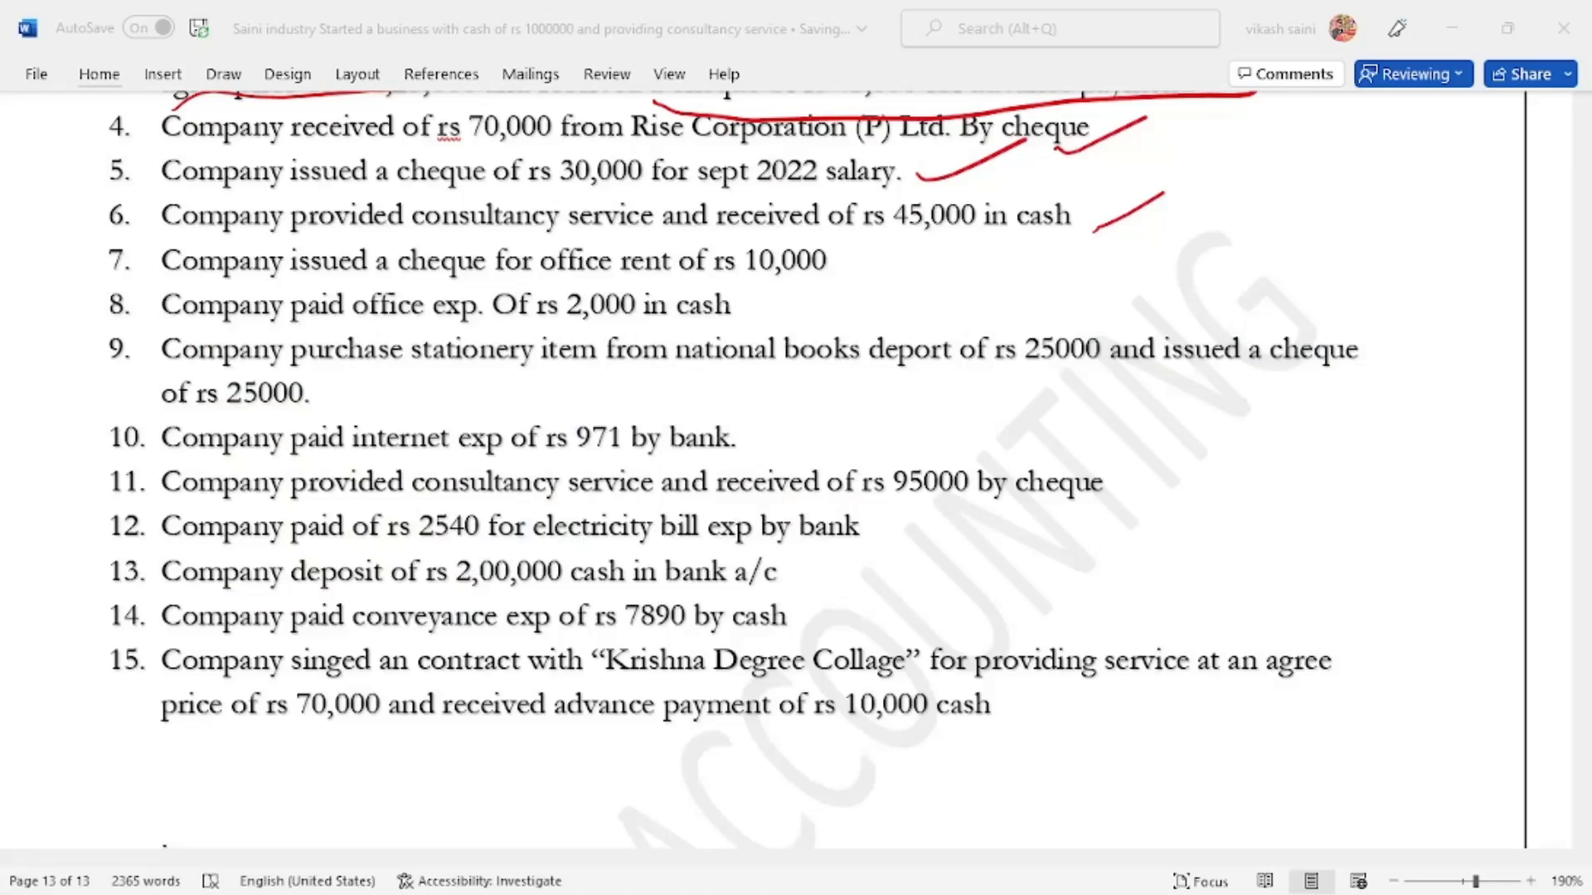
Underline "a cheque" in item 9 of the Word list in red ink and return to TallyPrime.
click(737, 462)
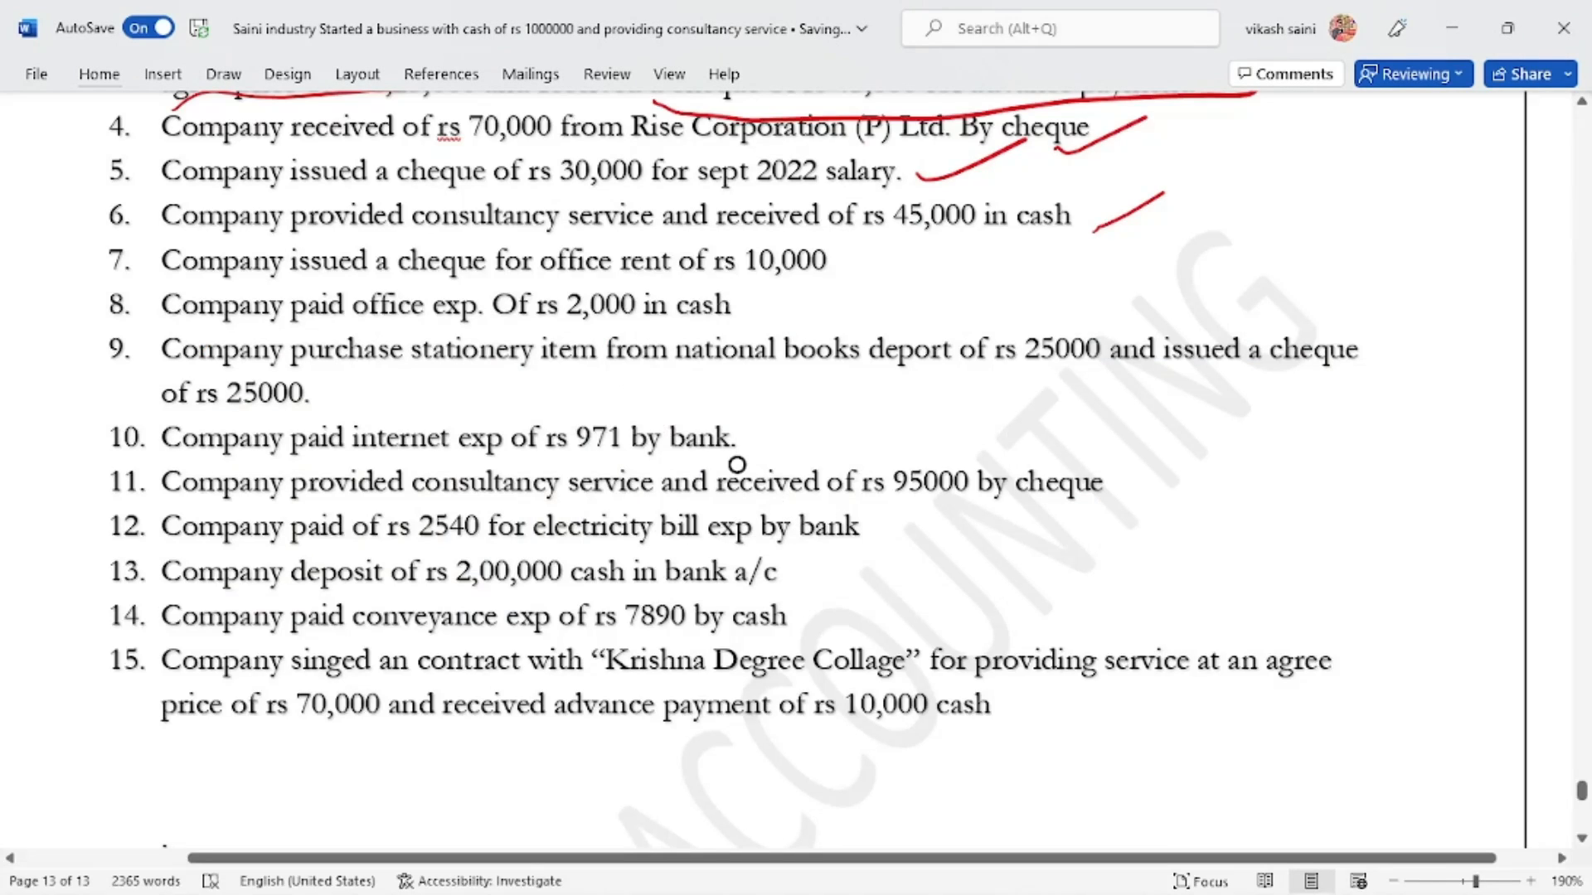
drag(1248, 373, 1449, 353)
key(alt+Tab)
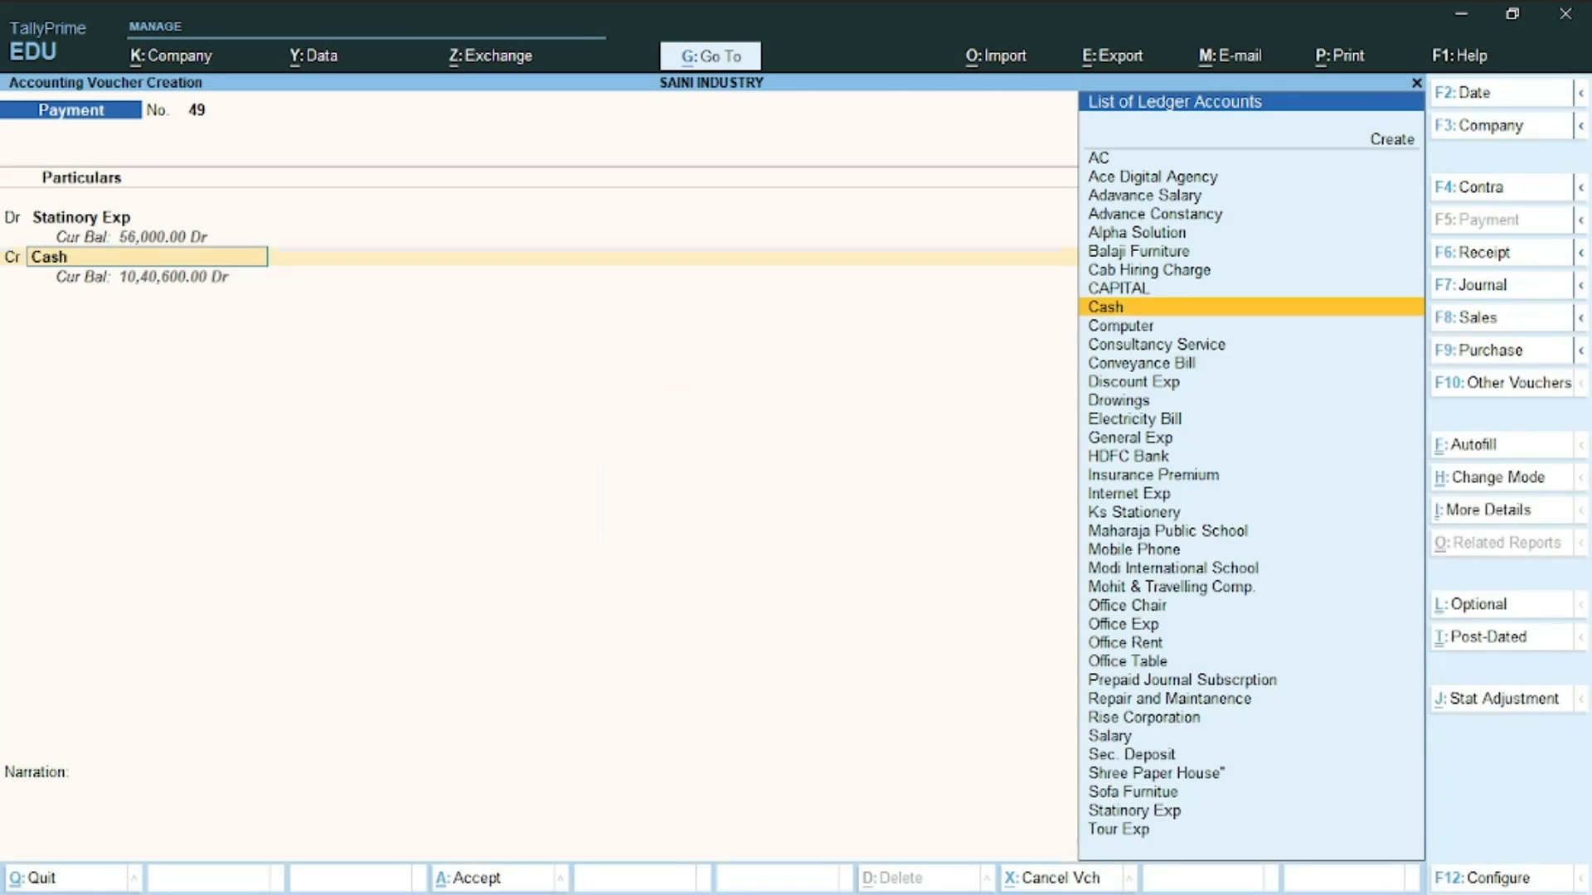
Credit HDFC Bank with 25,000, save the stationery payment voucher, and consult the Word list before returning to TallyPrime.
text(H)
key(Return)
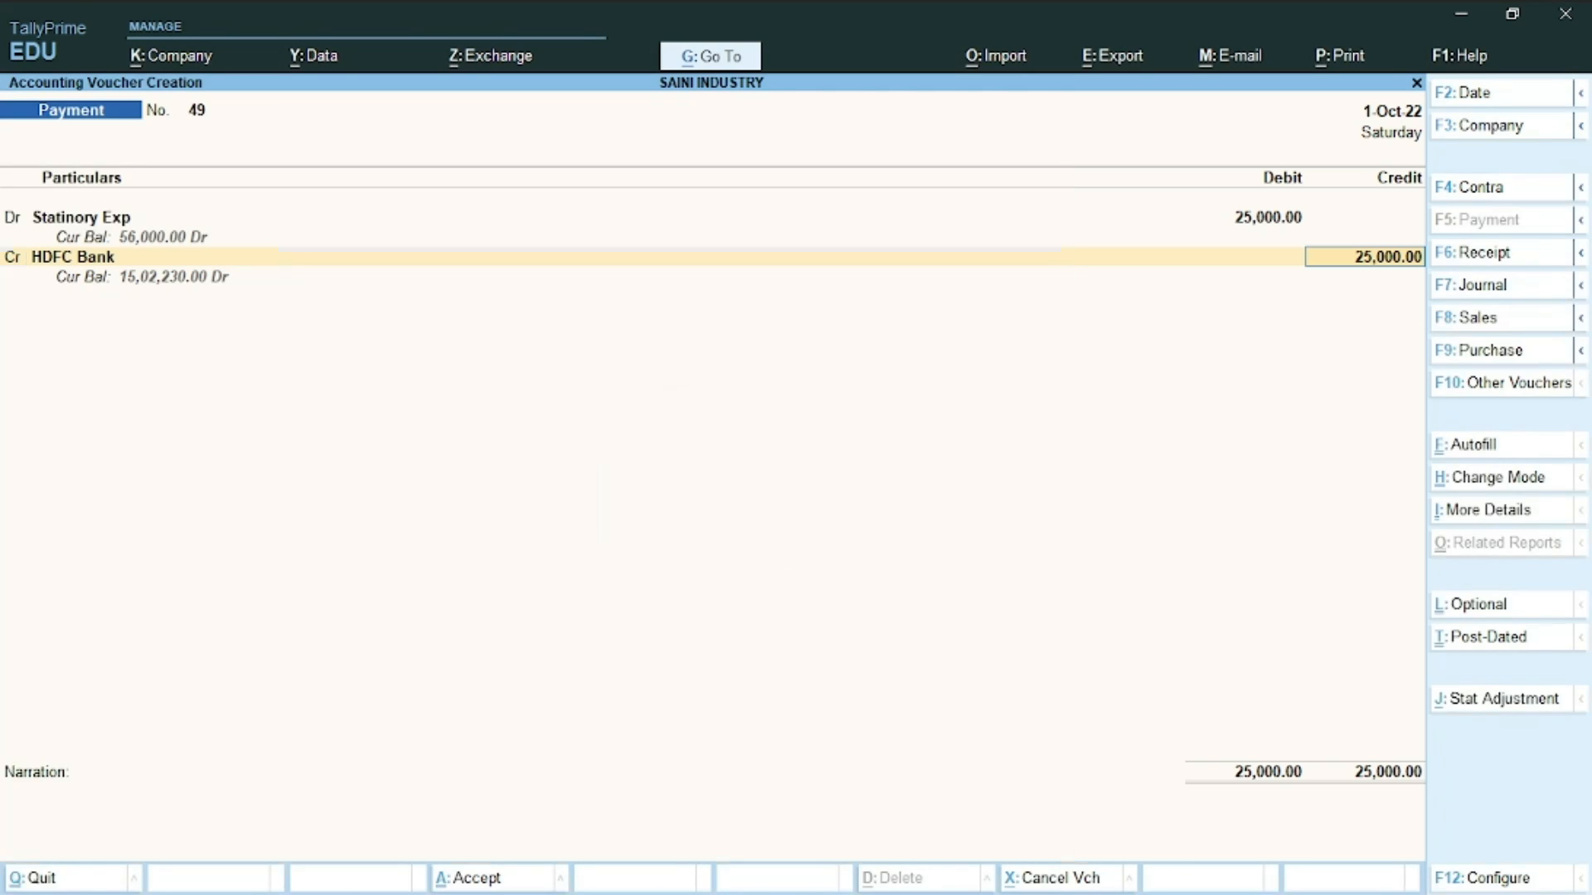
key(ctrl+a)
key(alt+Tab)
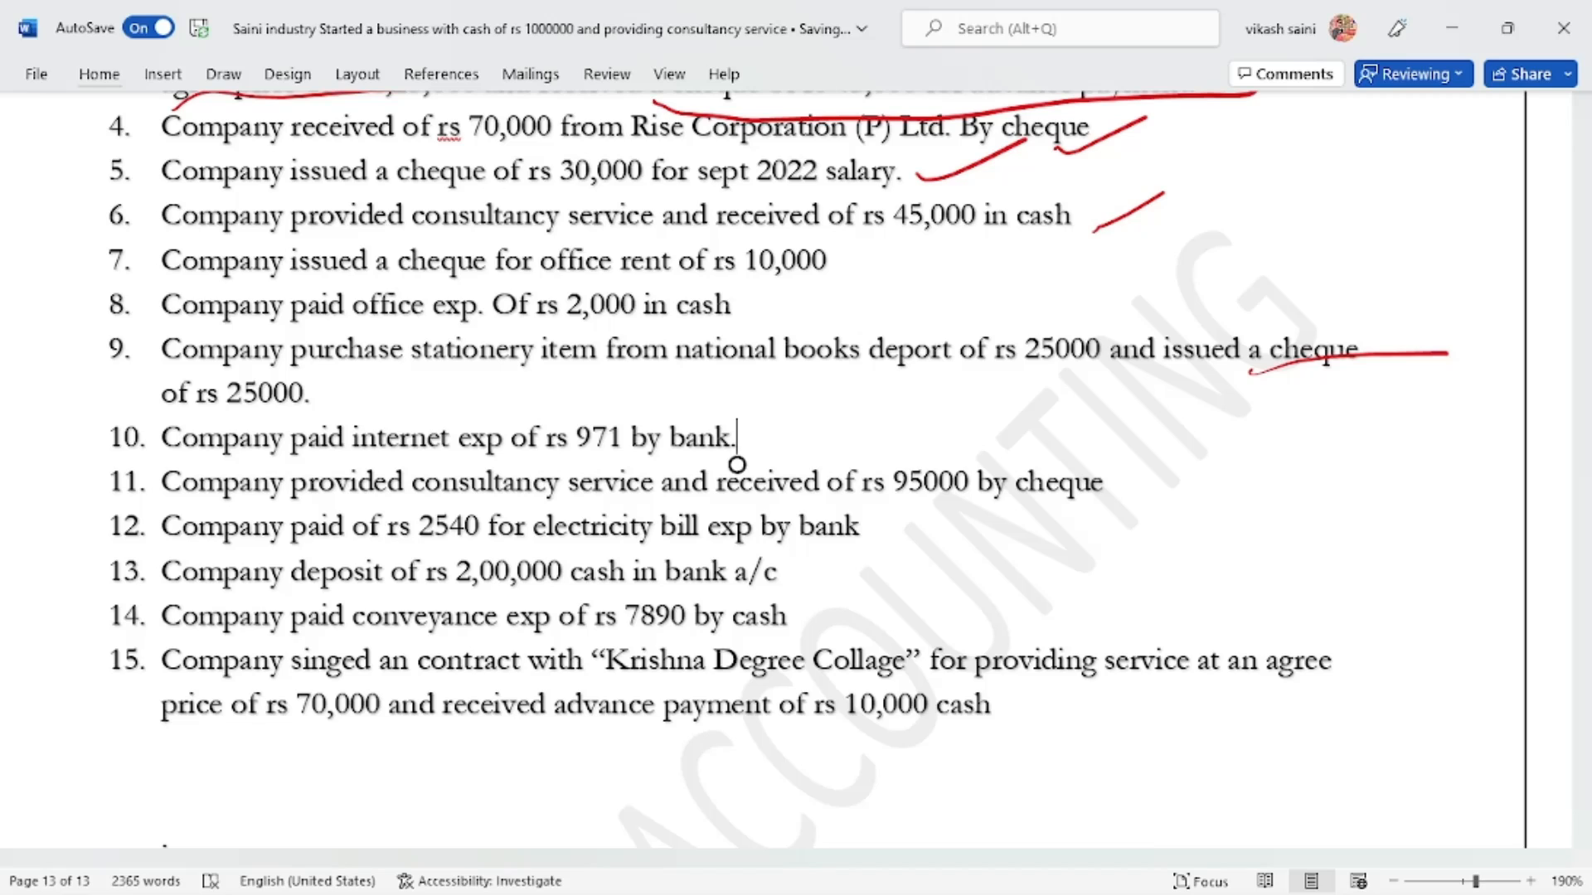
key(alt+Tab)
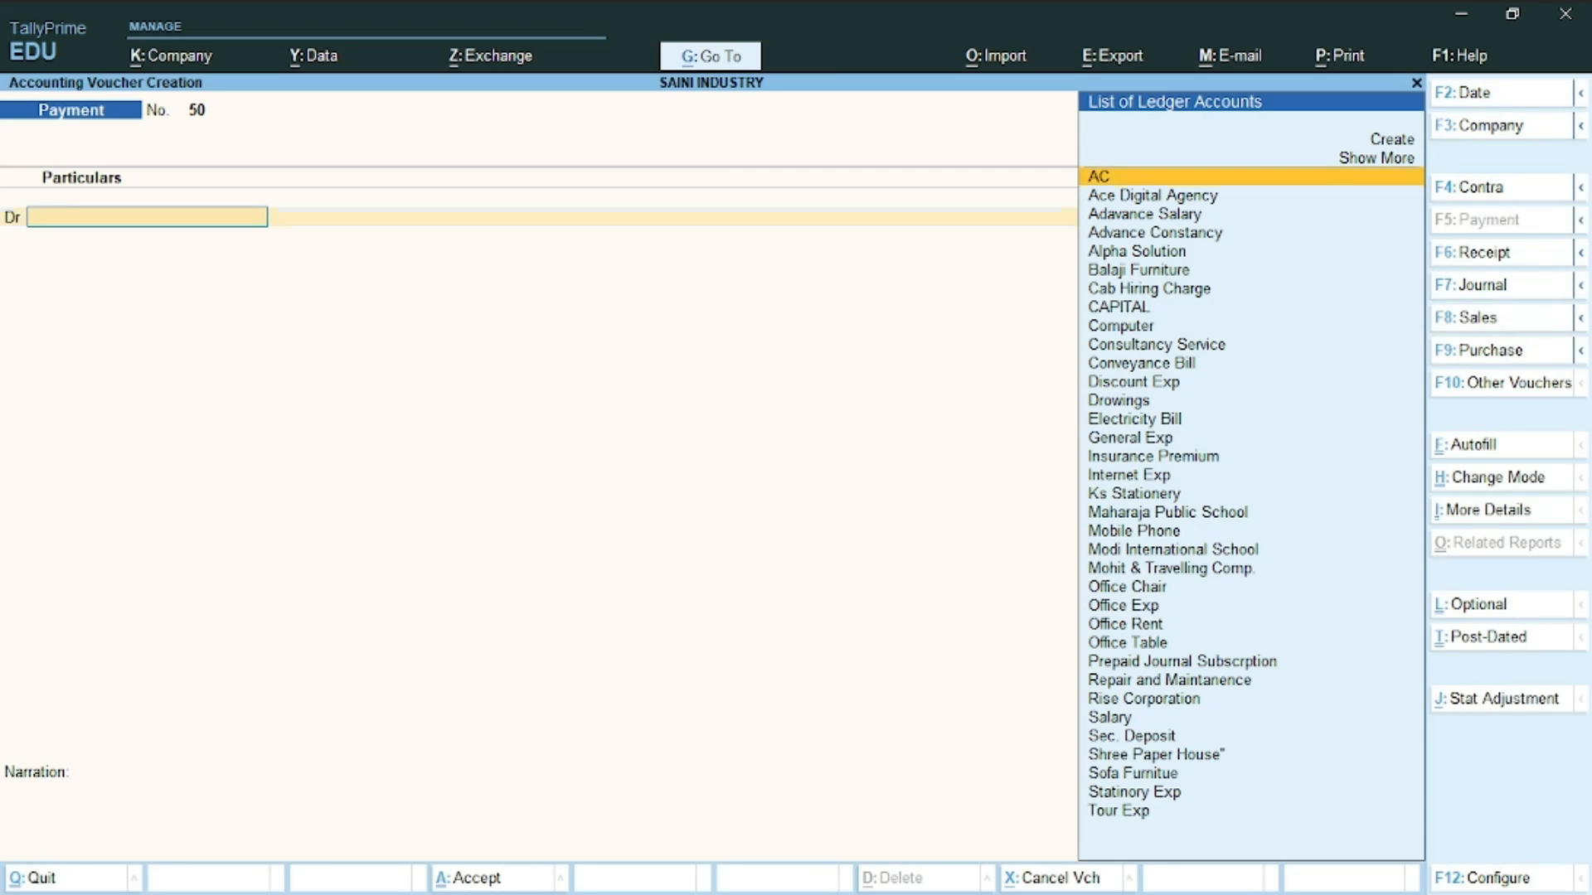
Record and save a receipt voucher crediting Consultancy Service and debiting Cash with 95,000 for item 11.
click(1525, 253)
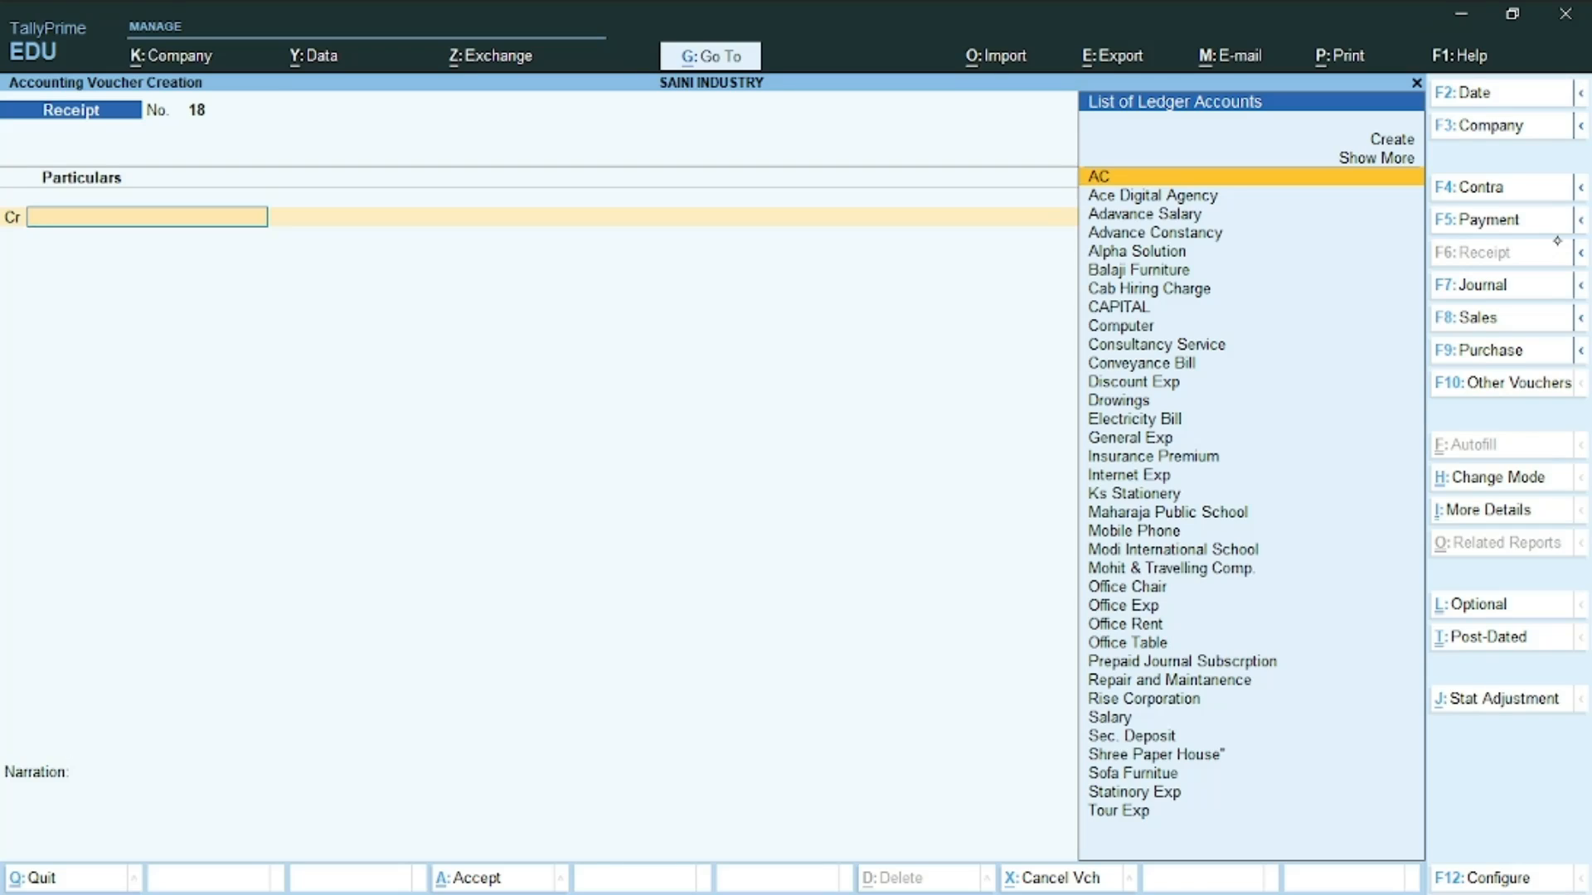
text(Co)
key(Down)
key(Down)
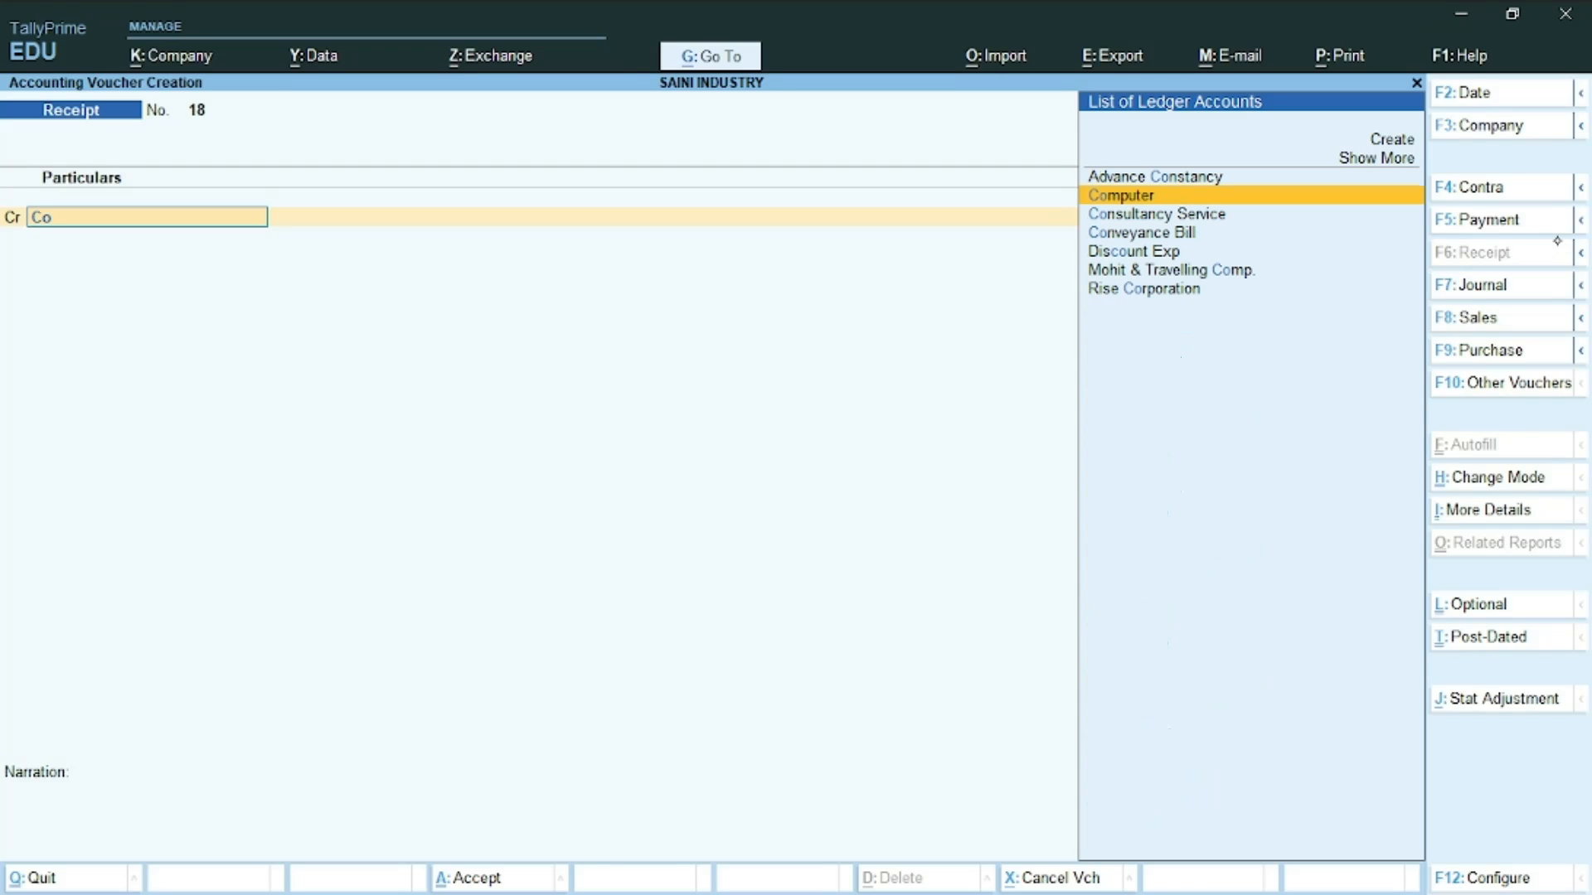
key(Return)
text(9)
text(5,000)
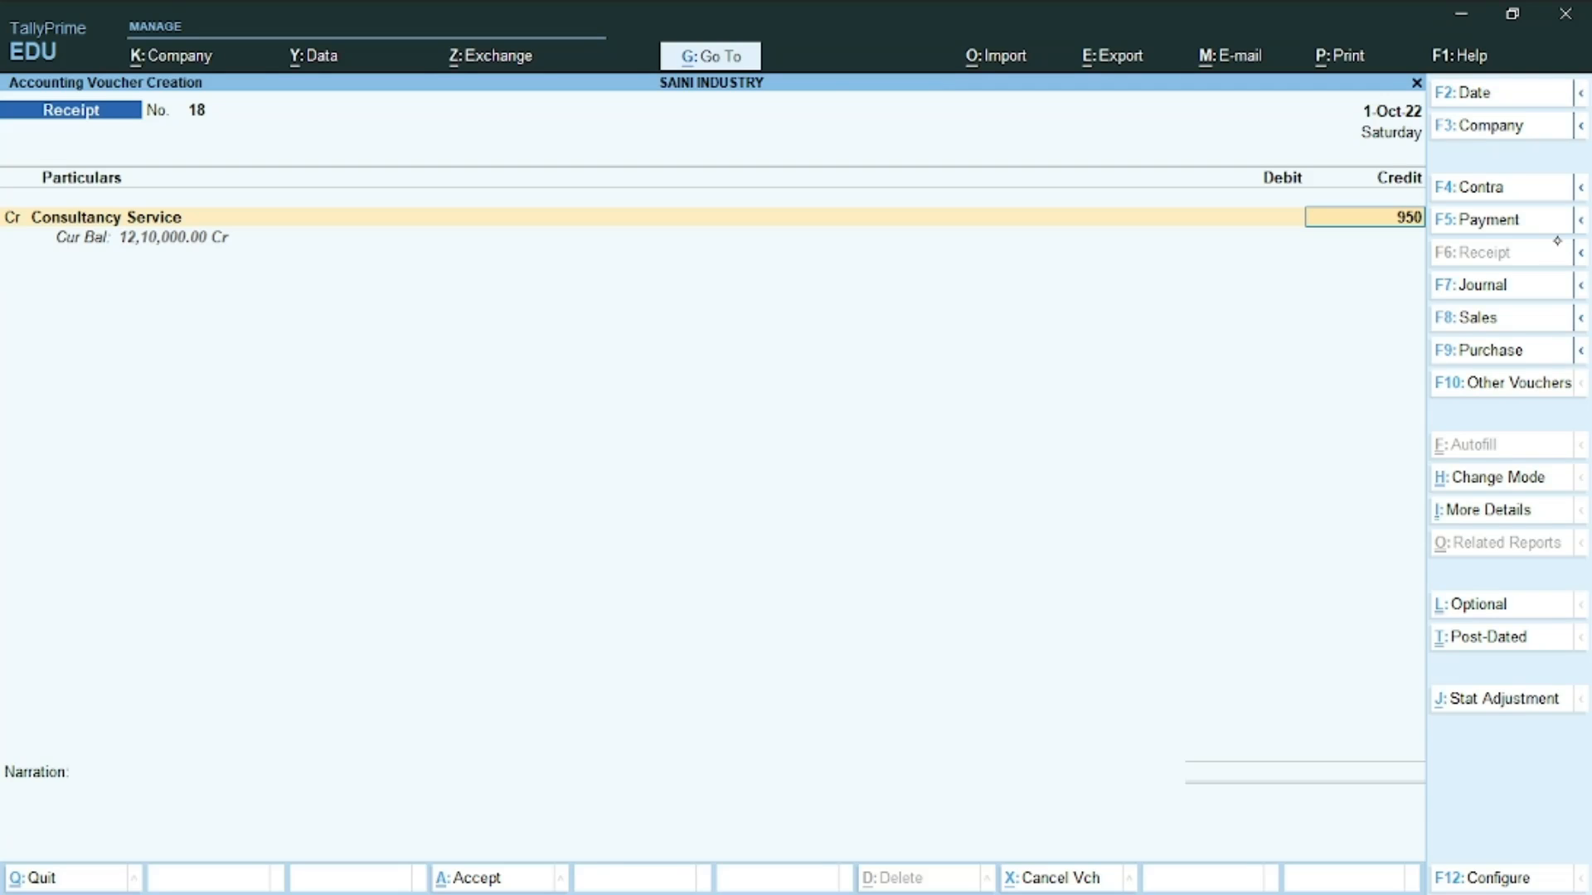
key(Return)
key(Return)
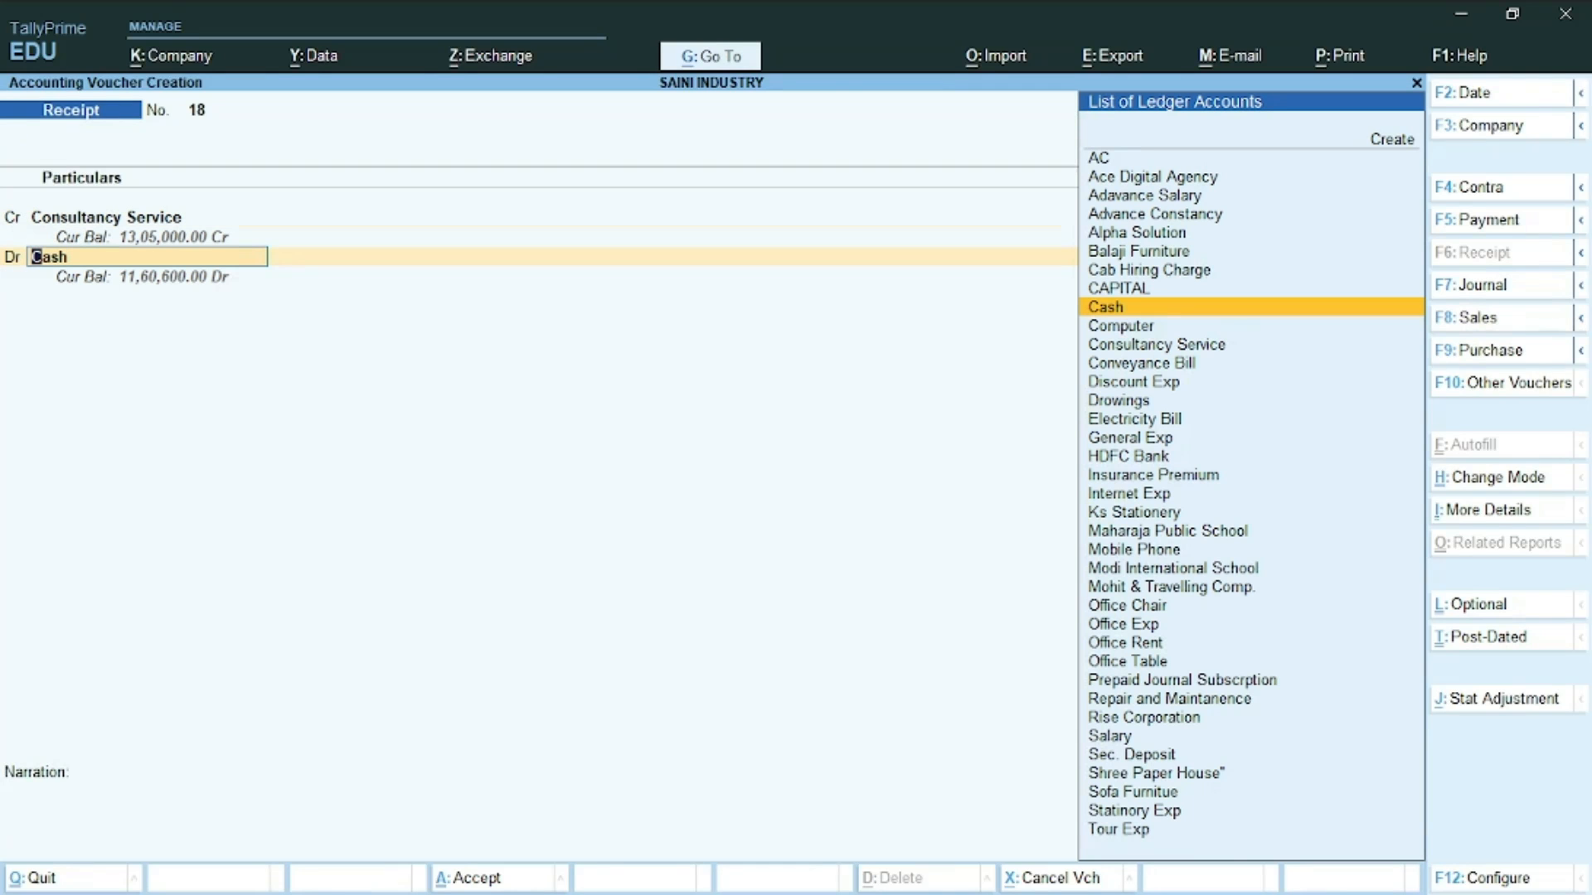
key(ctrl+a)
Switch to the Word list, underline "cheque" in item 11 in red ink and return to TallyPrime.
key(alt+Tab)
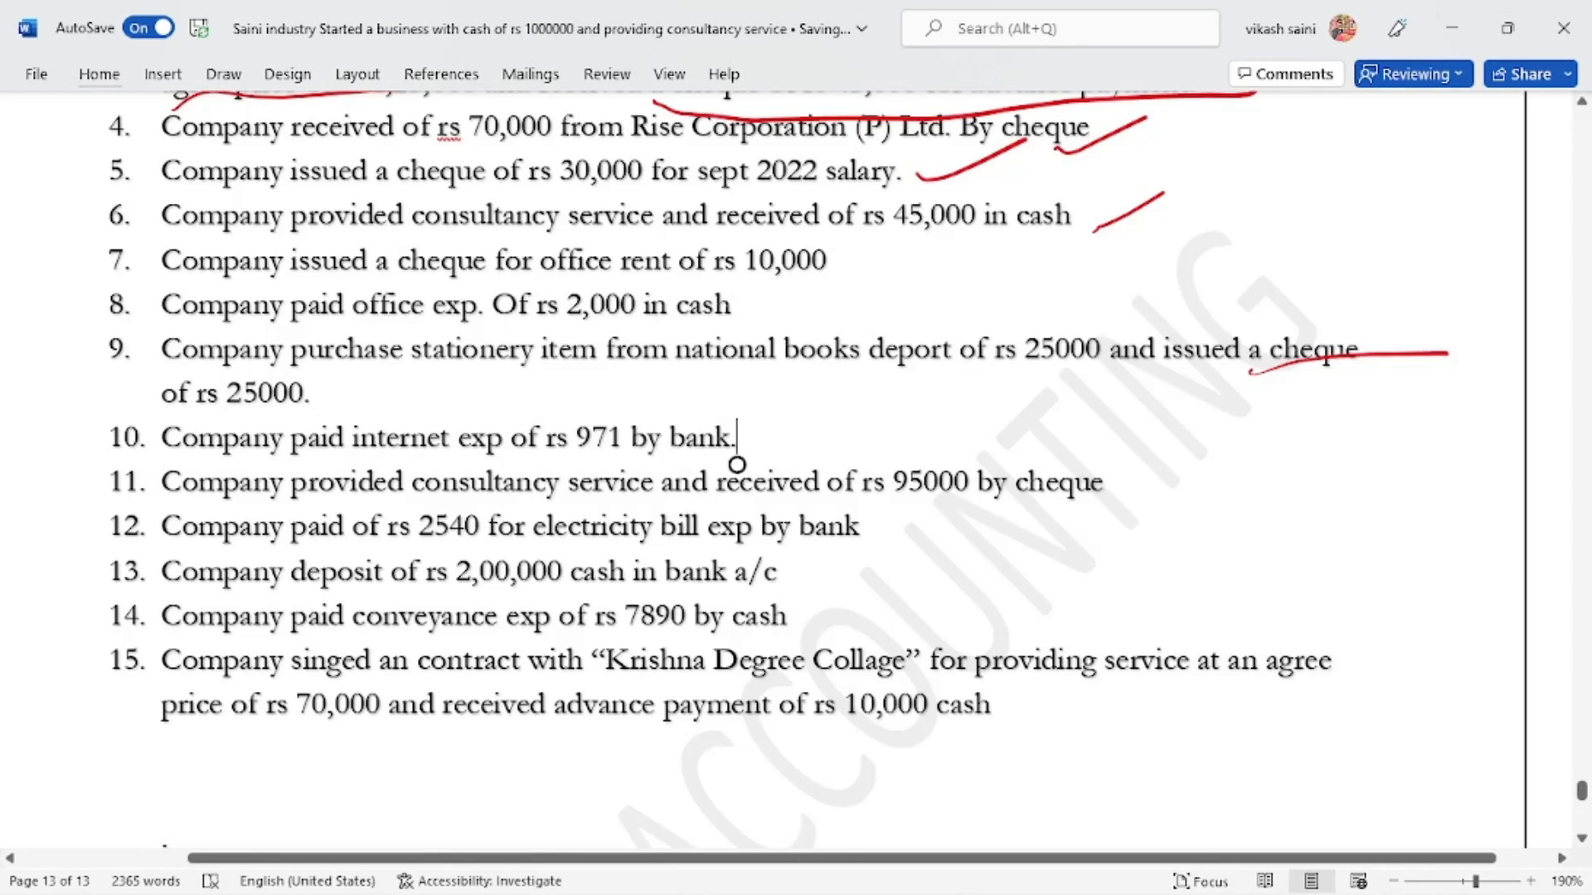
drag(1017, 520, 1124, 495)
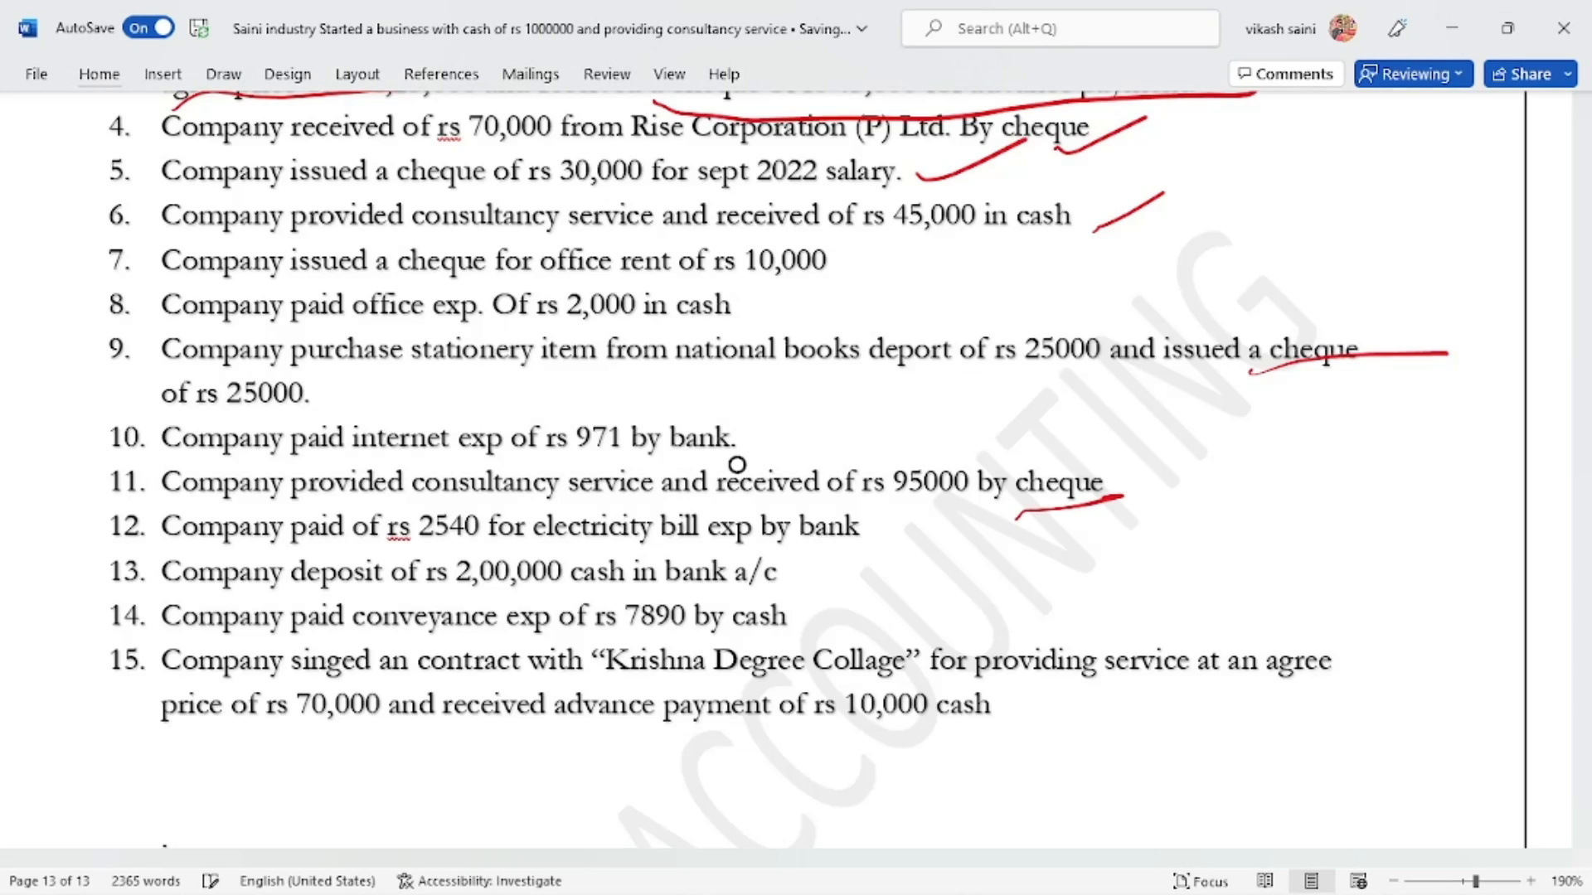
key(alt+Tab)
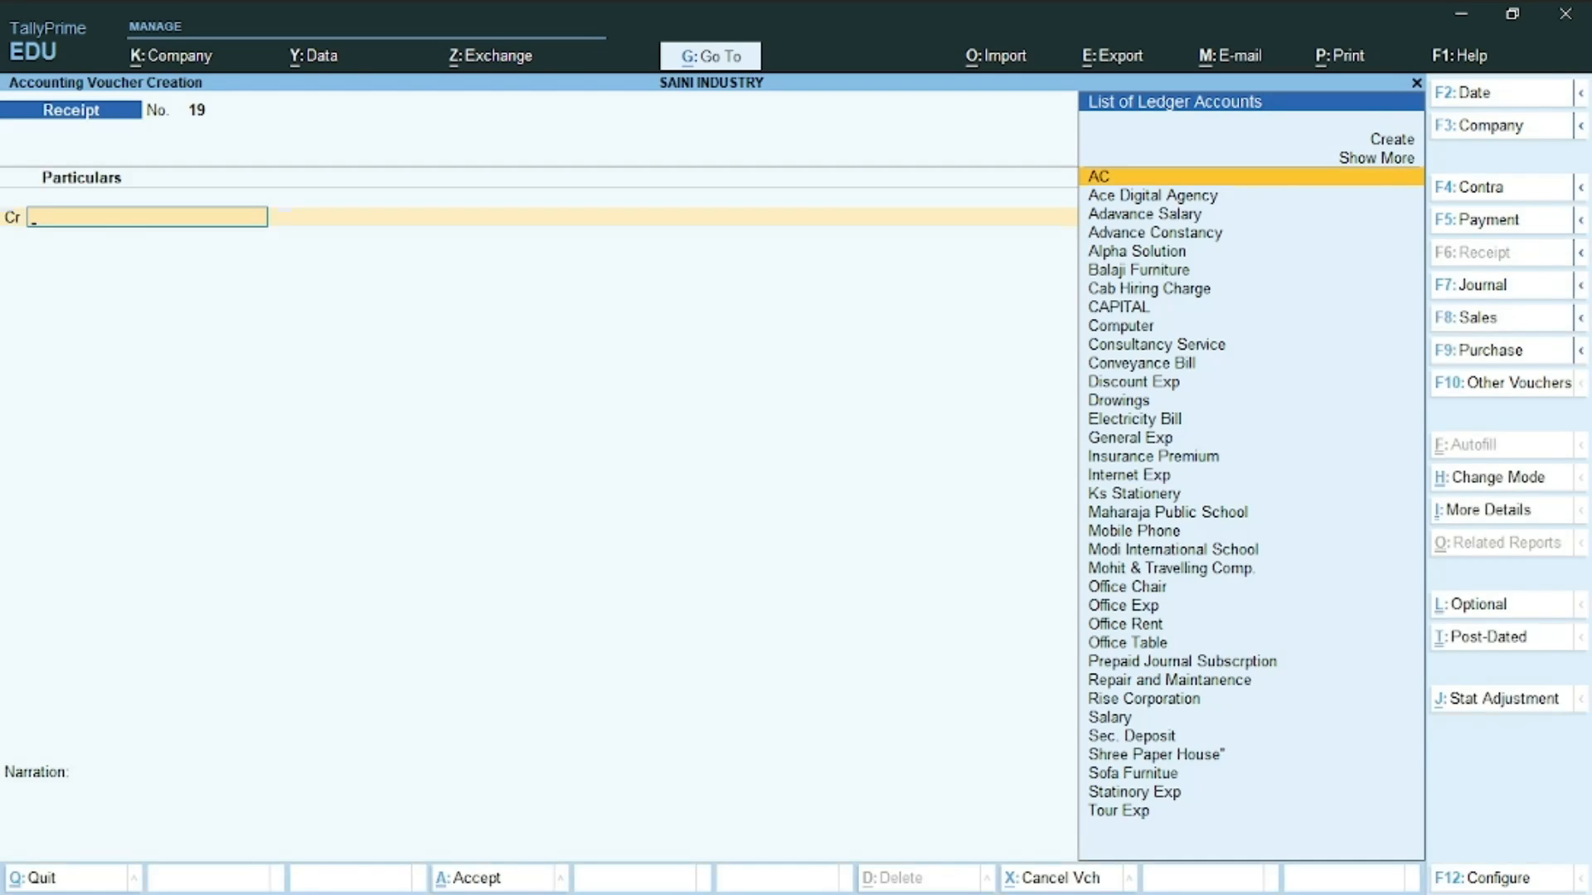
Reopen the previous consultancy receipt voucher, change its debit ledger to HDFC Bank and save it.
key(Page_Up)
key(Return)
key(Return)
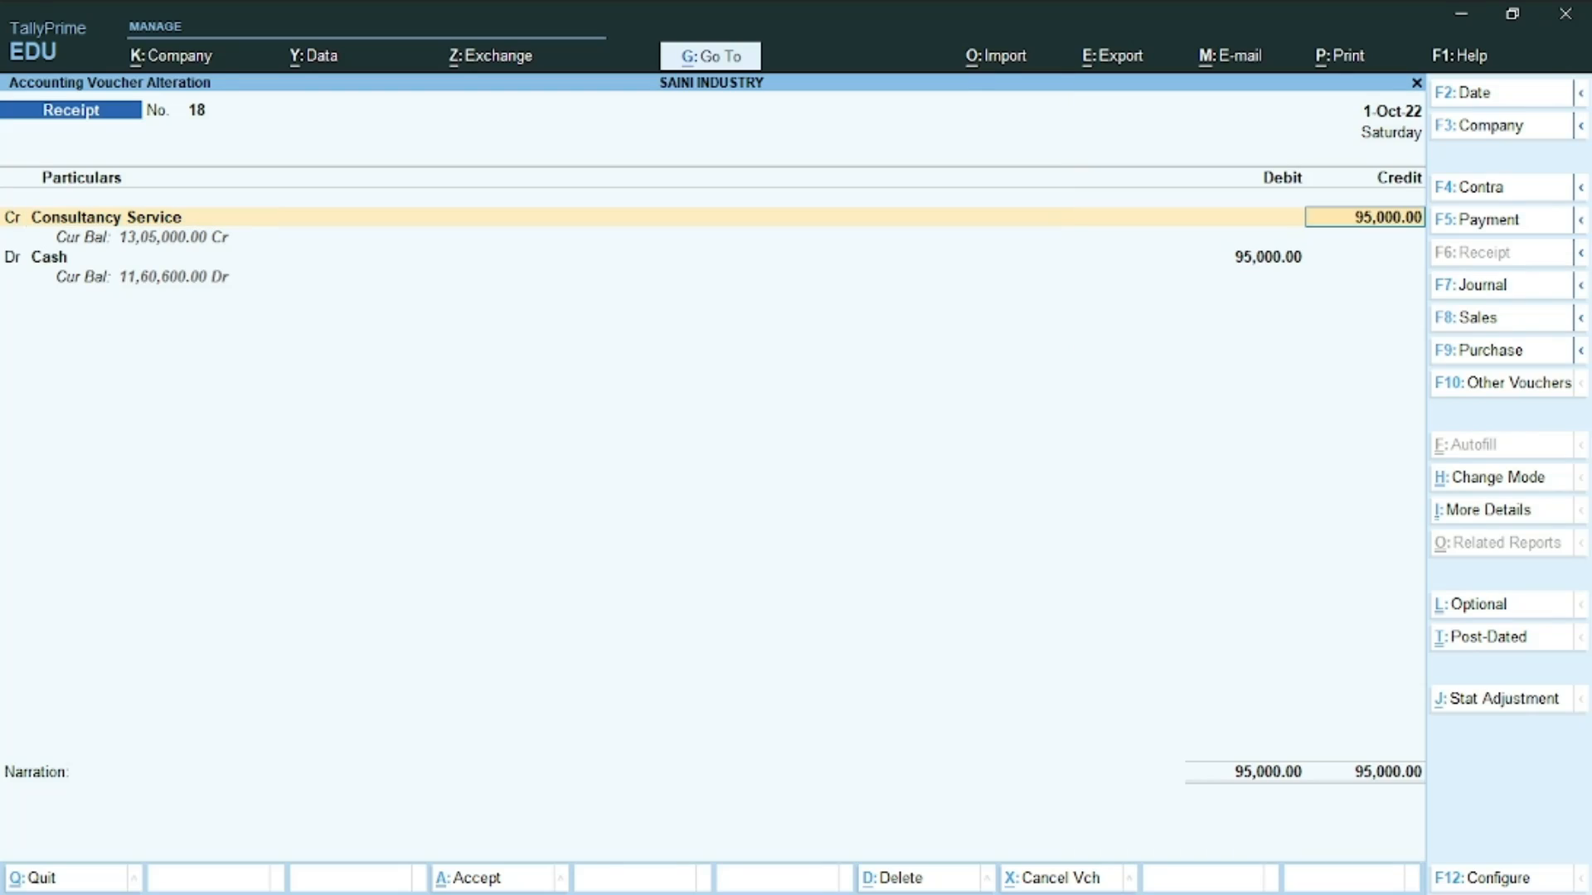
key(Return)
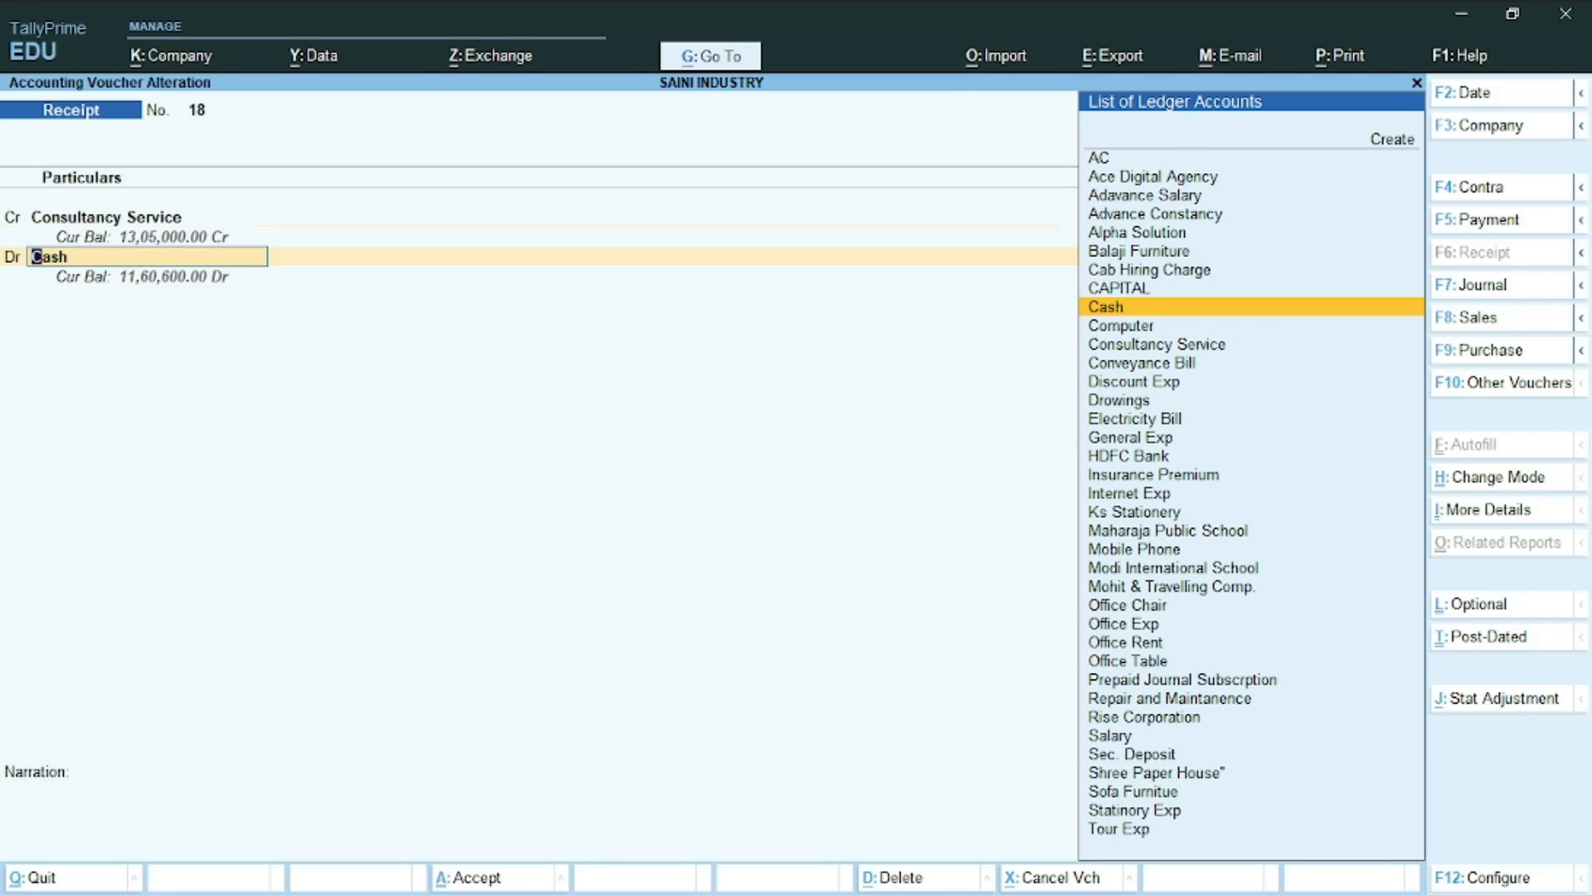
text(h)
key(Return)
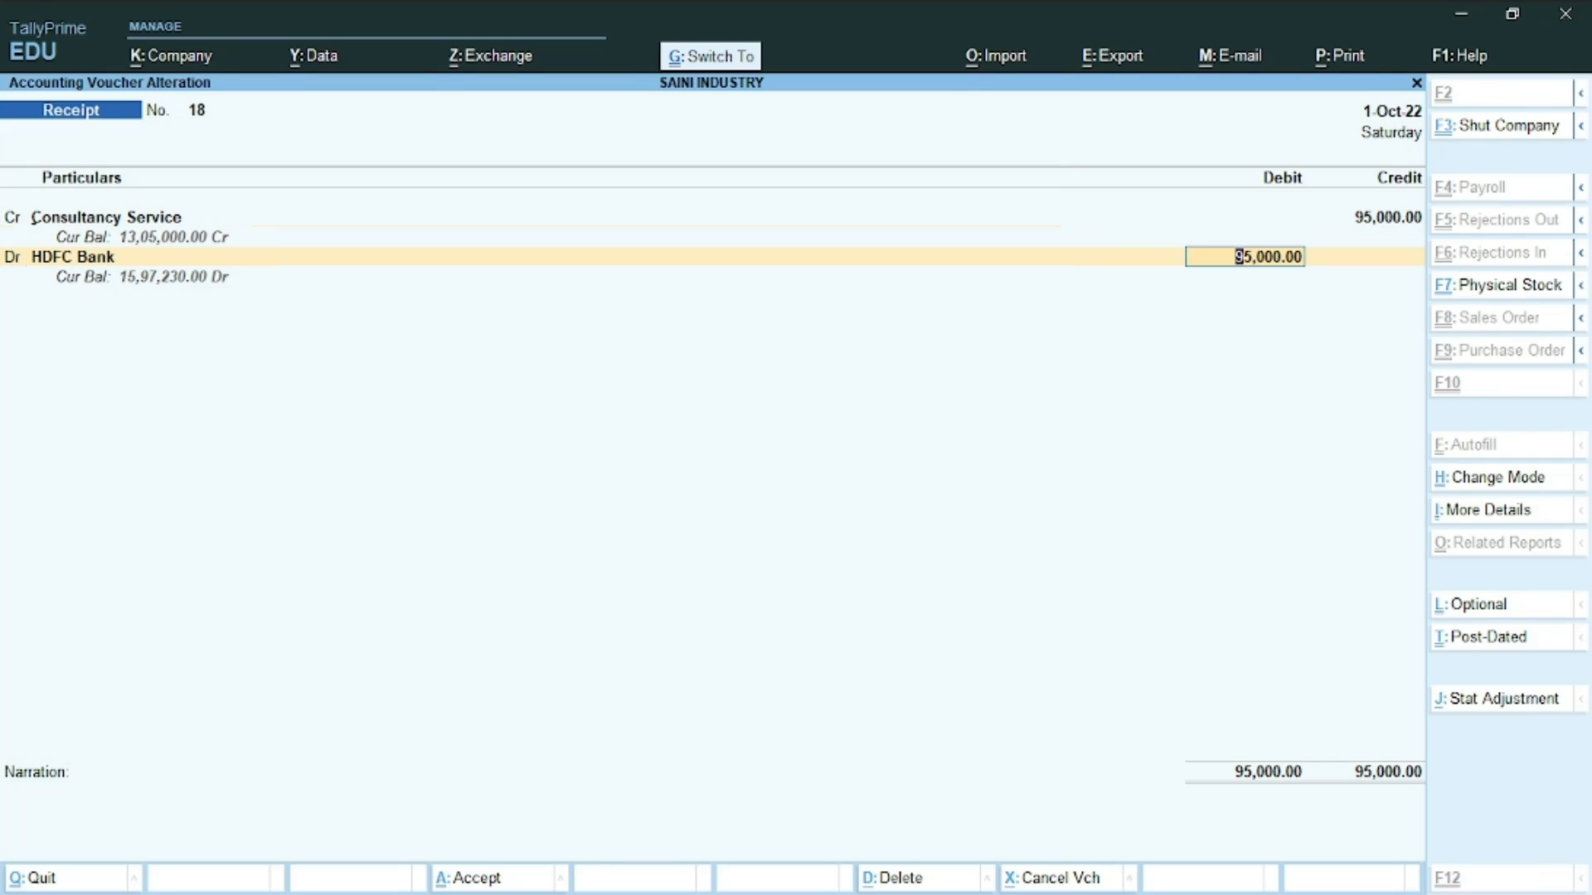
key(ctrl+a)
Consult the Word list, return to TallyPrime and save a contra voucher crediting Cash and debiting HDFC Bank with 2,00,000 for item 13.
key(alt+Tab)
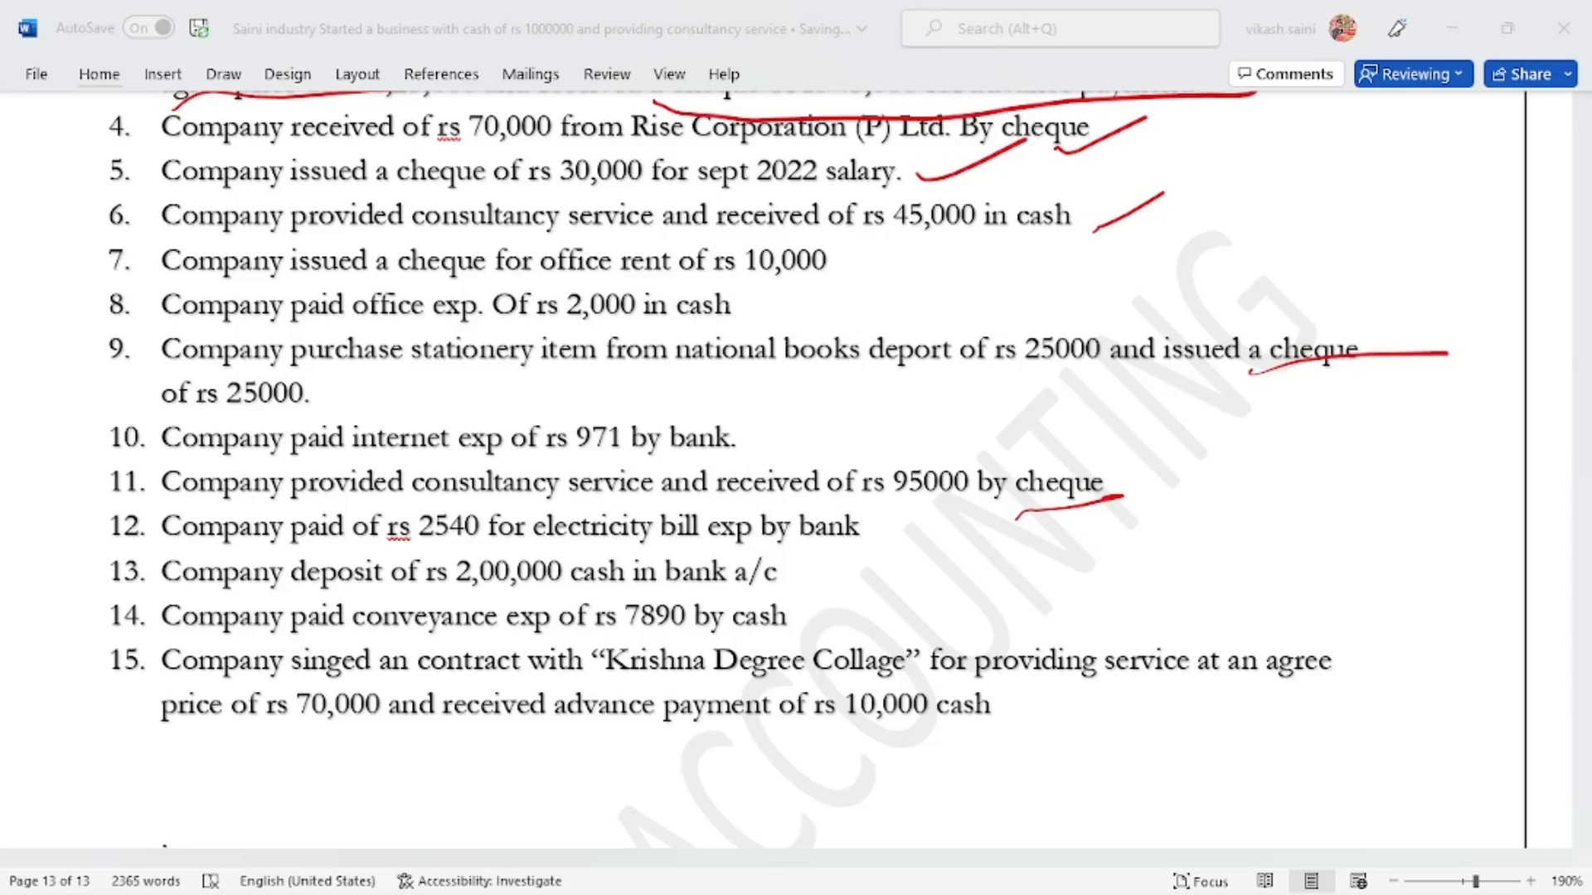
key(alt+Tab)
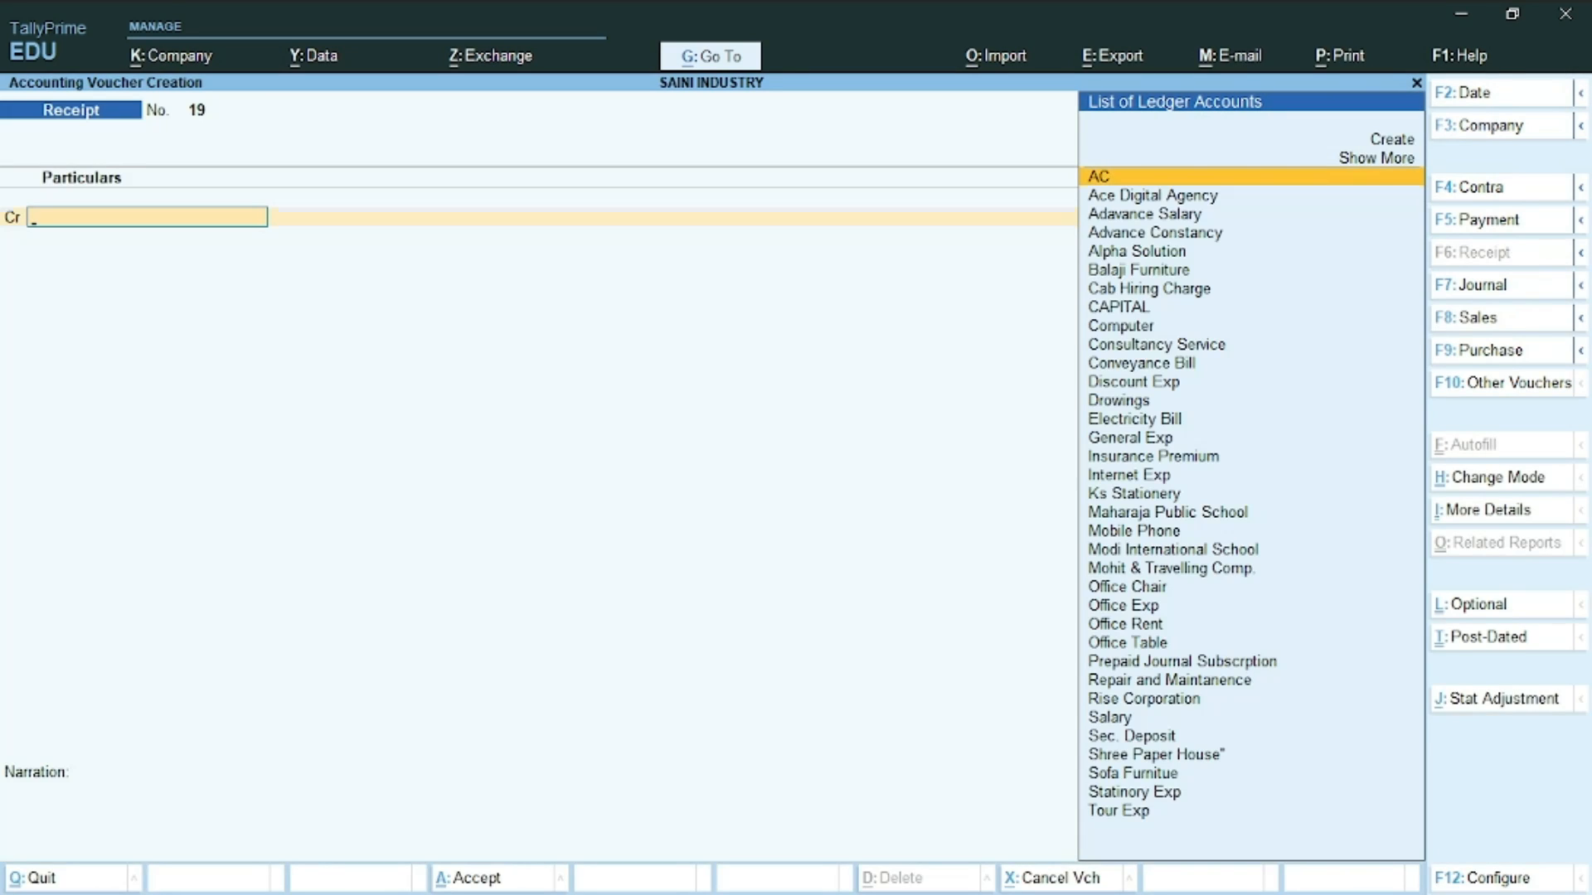
click(1529, 194)
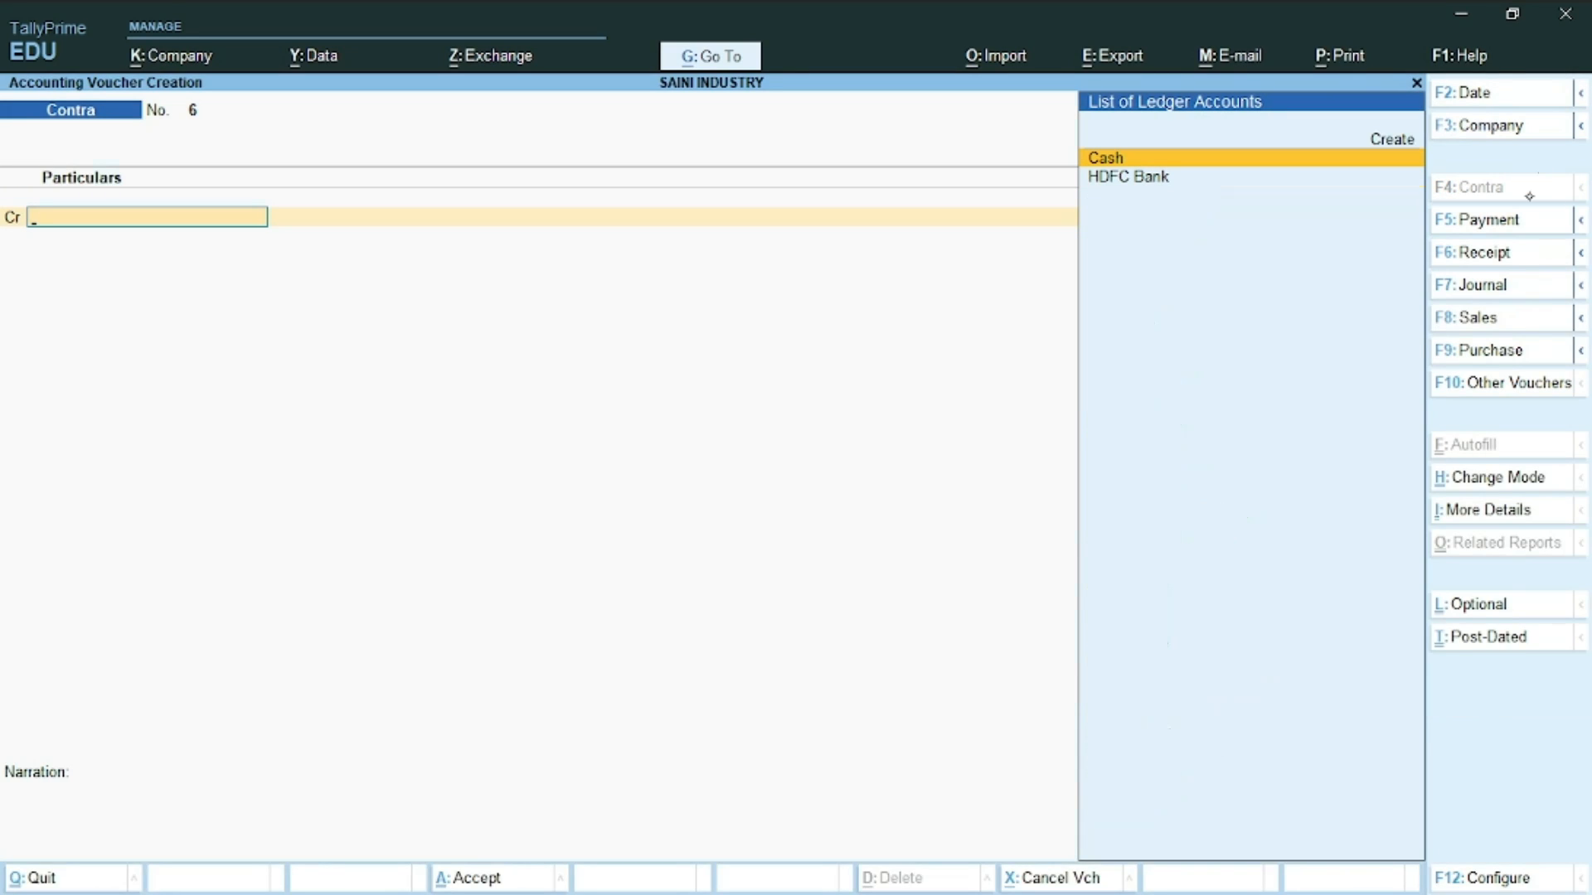
key(b)
key(Return)
text(200000)
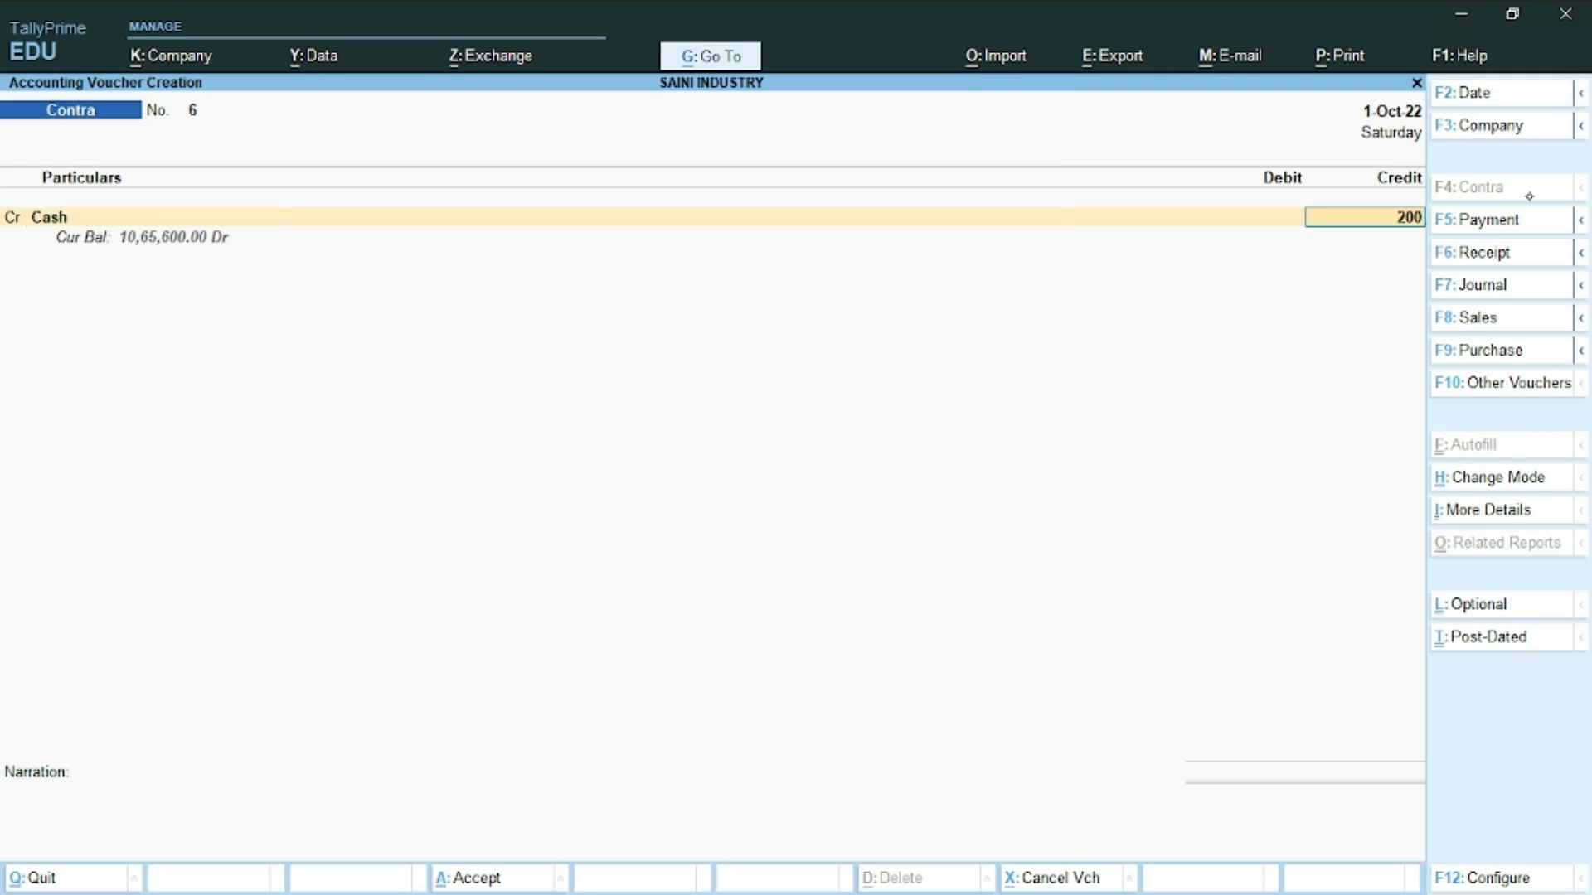
key(Return)
key(Return)
key(Return)
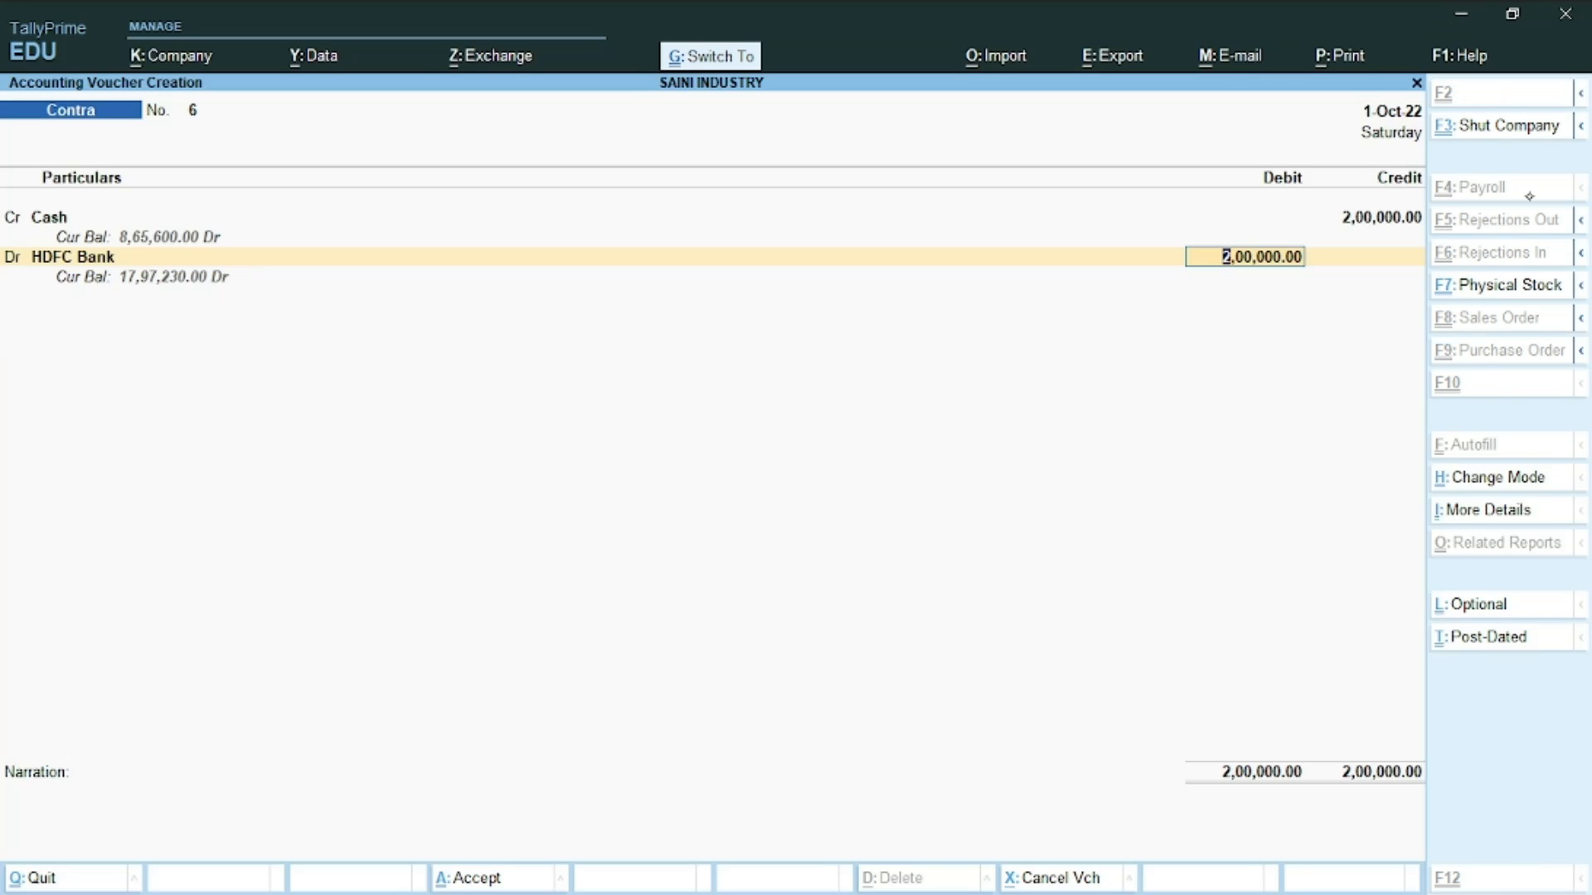
key(ctrl+a)
Switch to the Word list, tick off item 13 in red ink and return to TallyPrime.
key(alt+Tab)
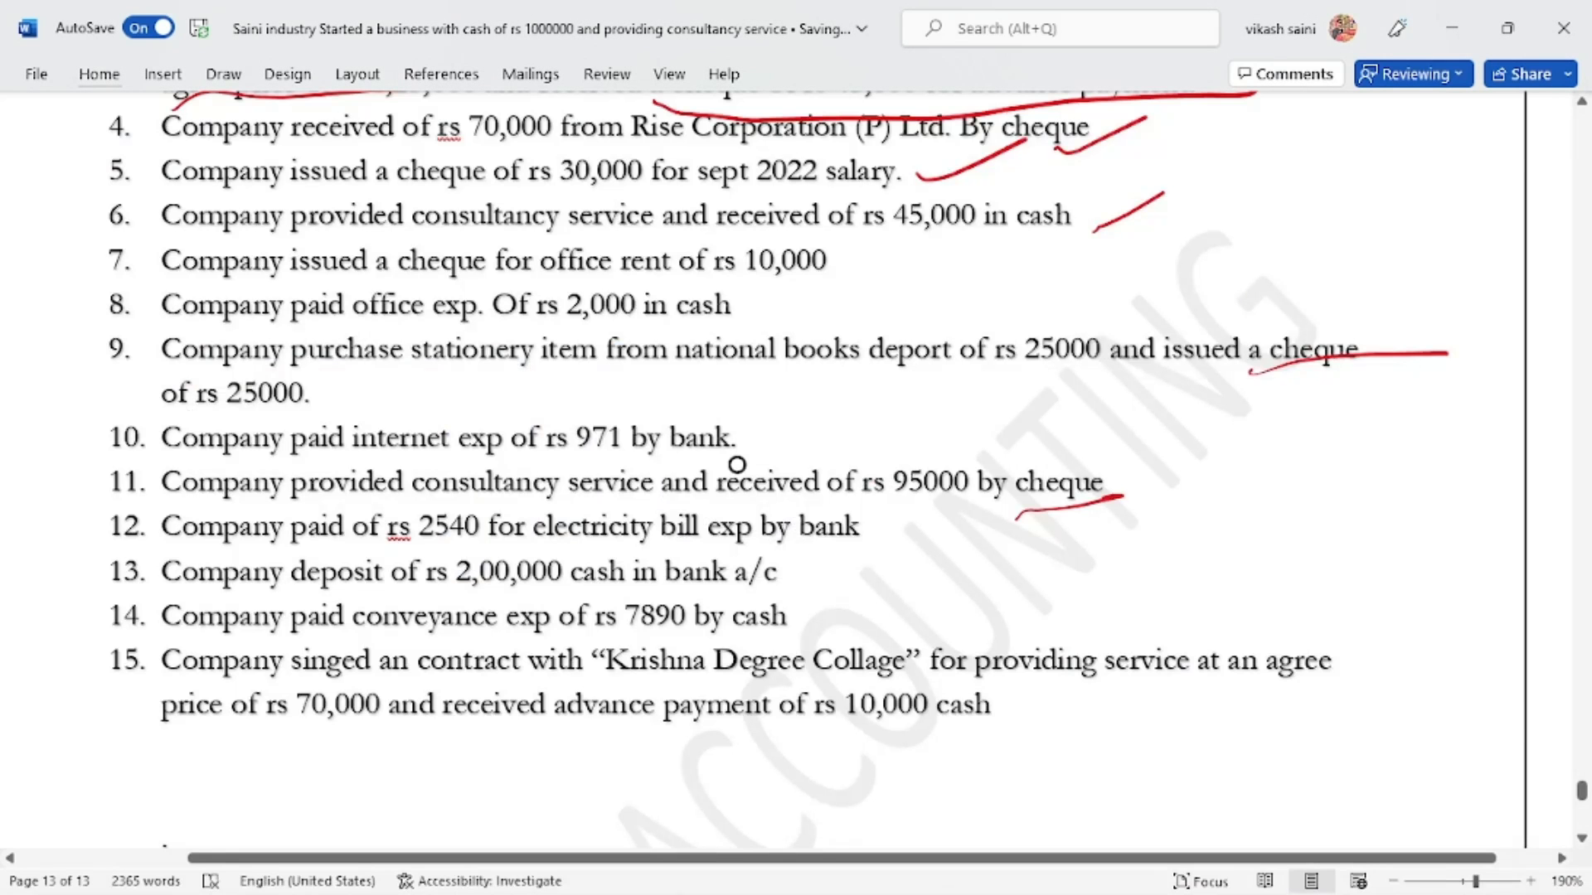
drag(795, 585, 846, 563)
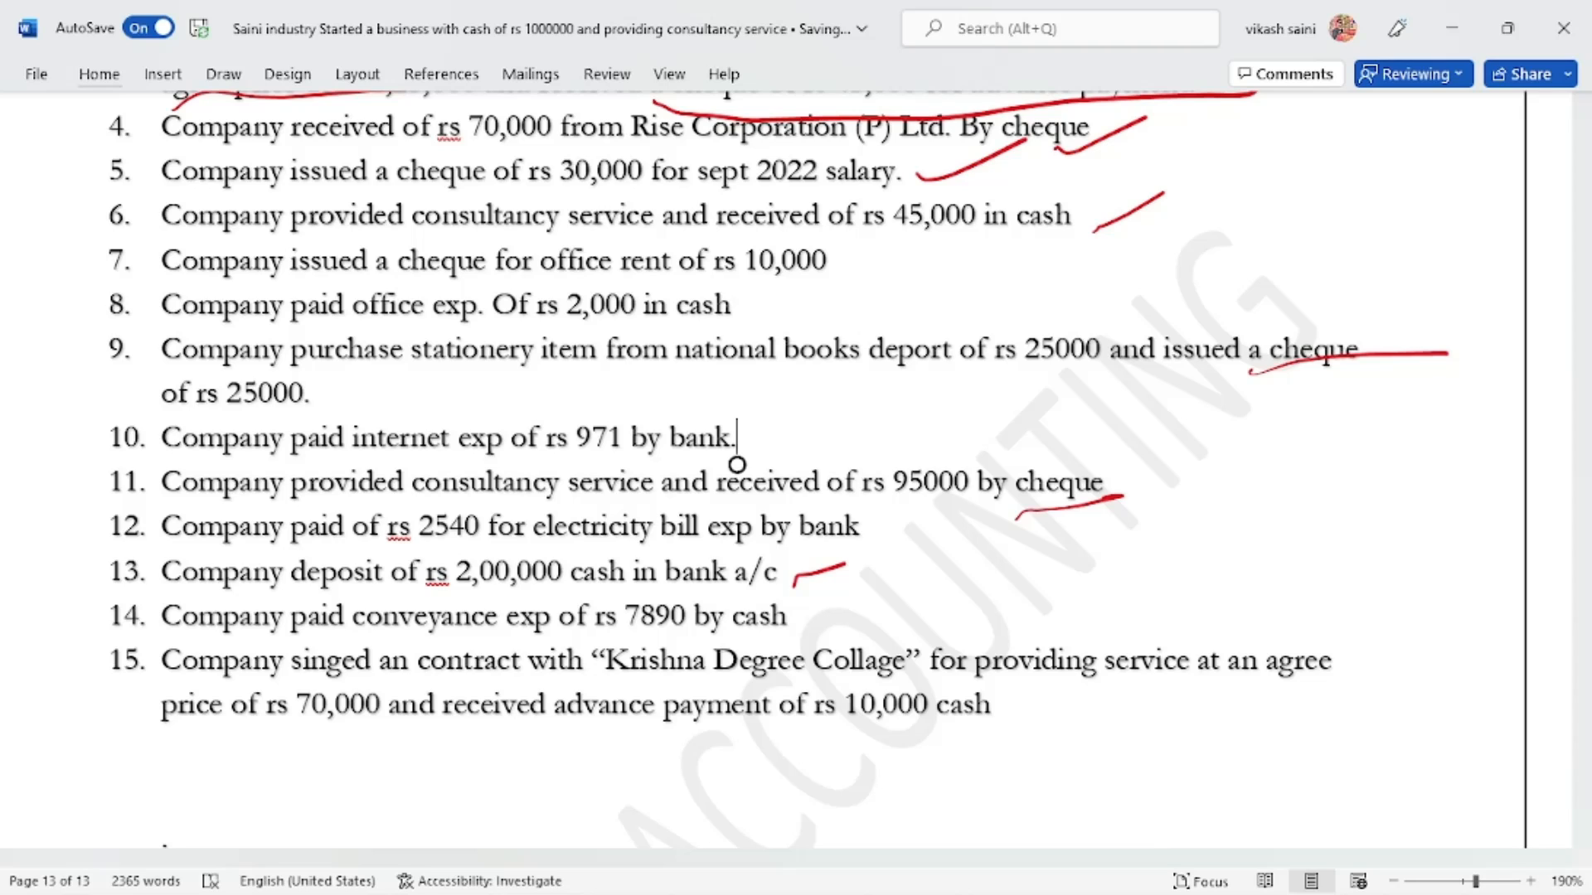
key(alt+Tab)
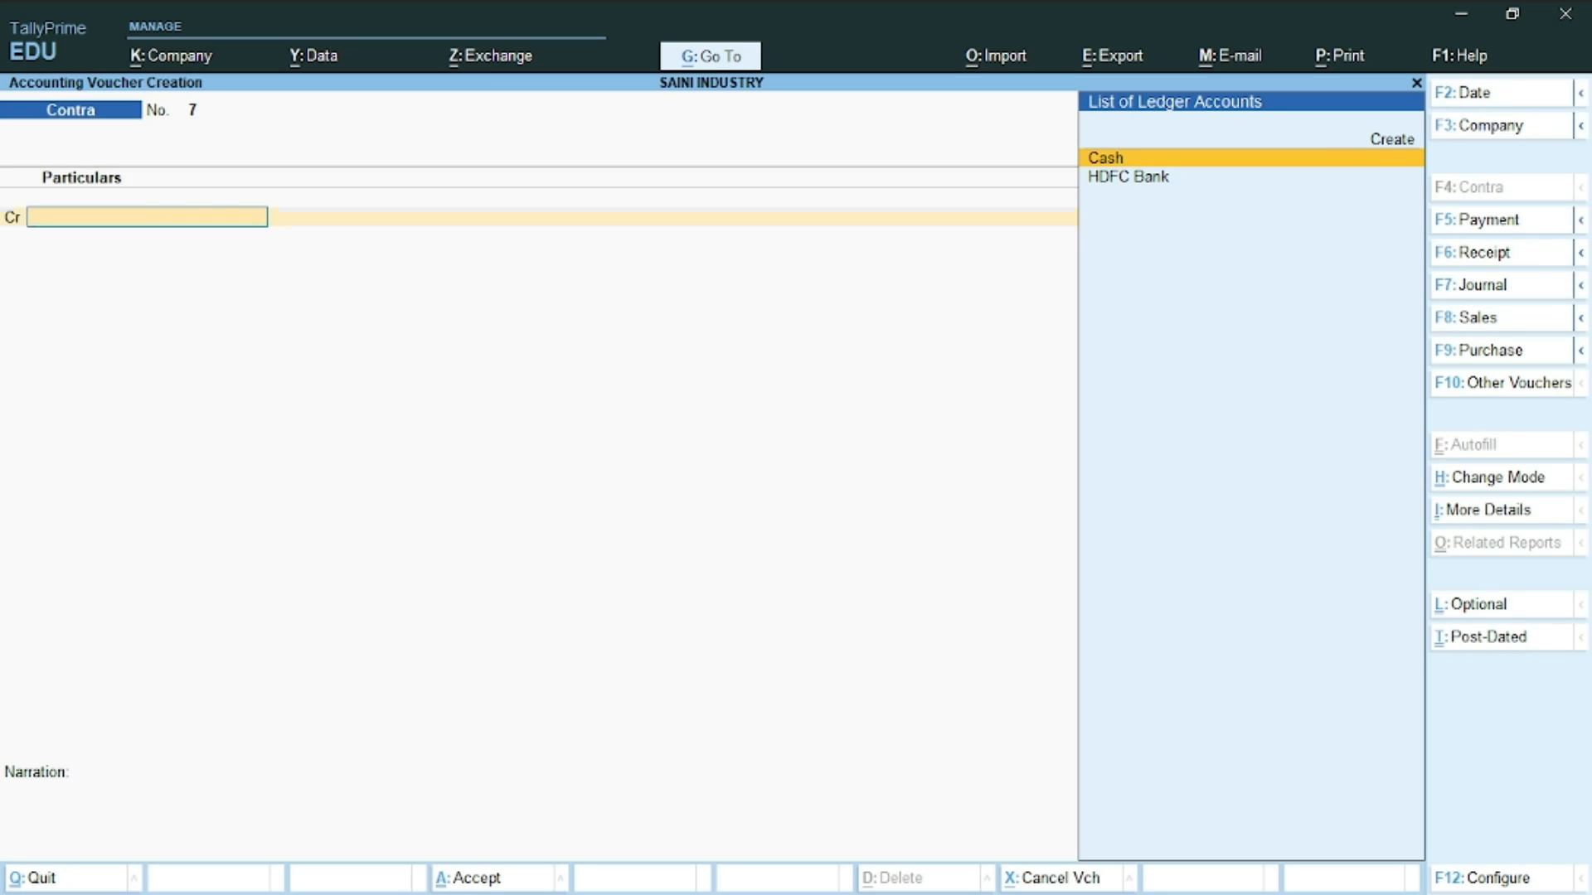
Enter a receipt voucher crediting Advance Constancy and debiting HDFC Bank with 10,000 for item 15.
click(1530, 247)
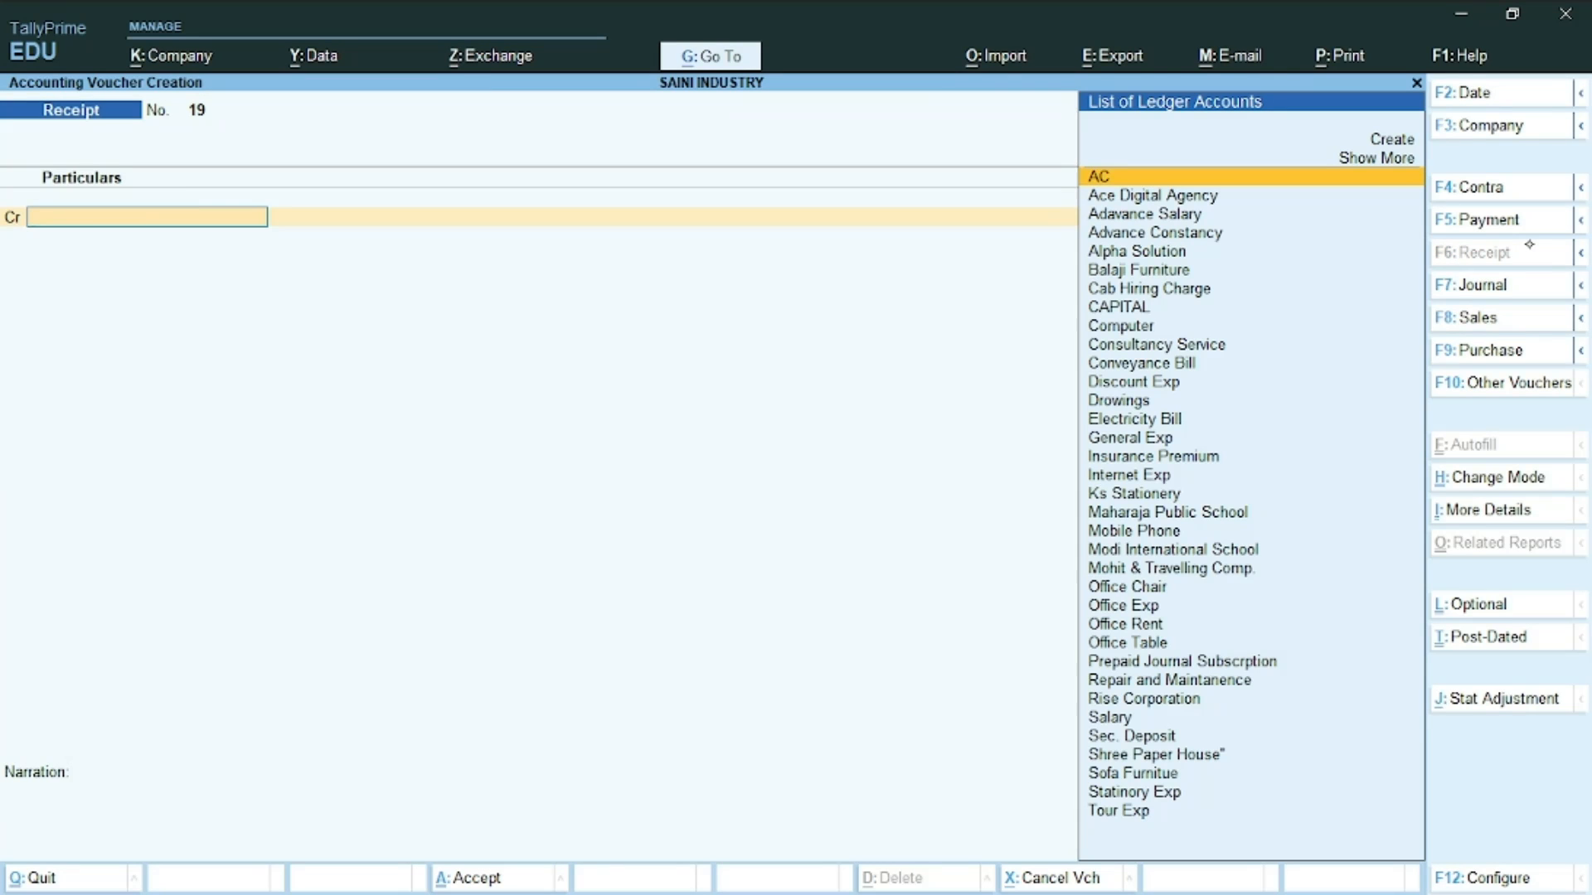
text(A)
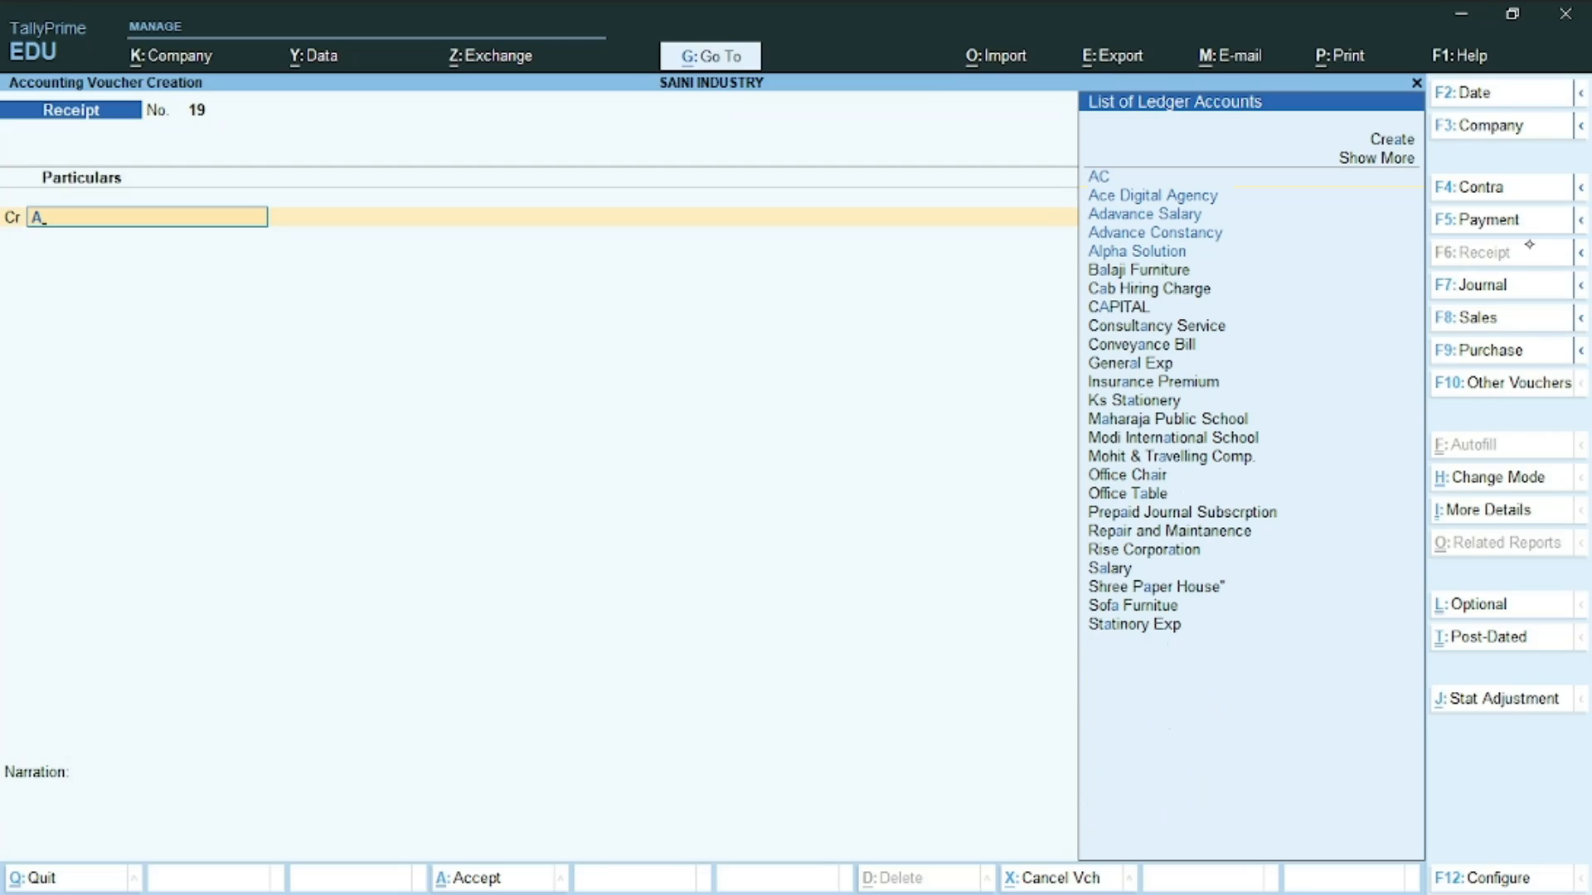
key(Down)
key(Down)
key(Down)
key(Down)
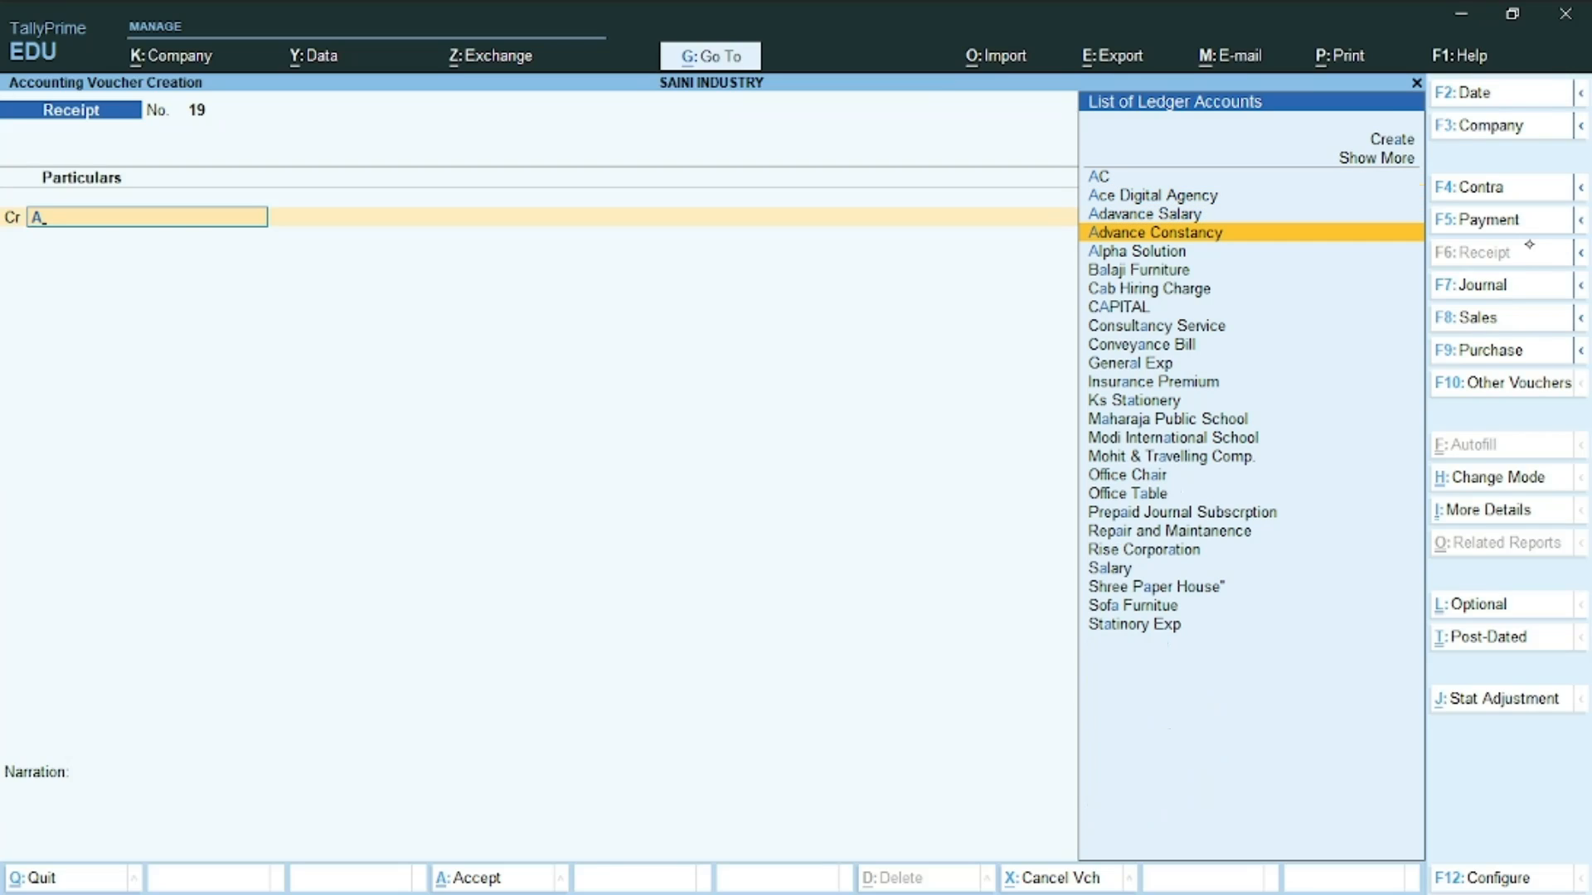
key(Return)
text(10000)
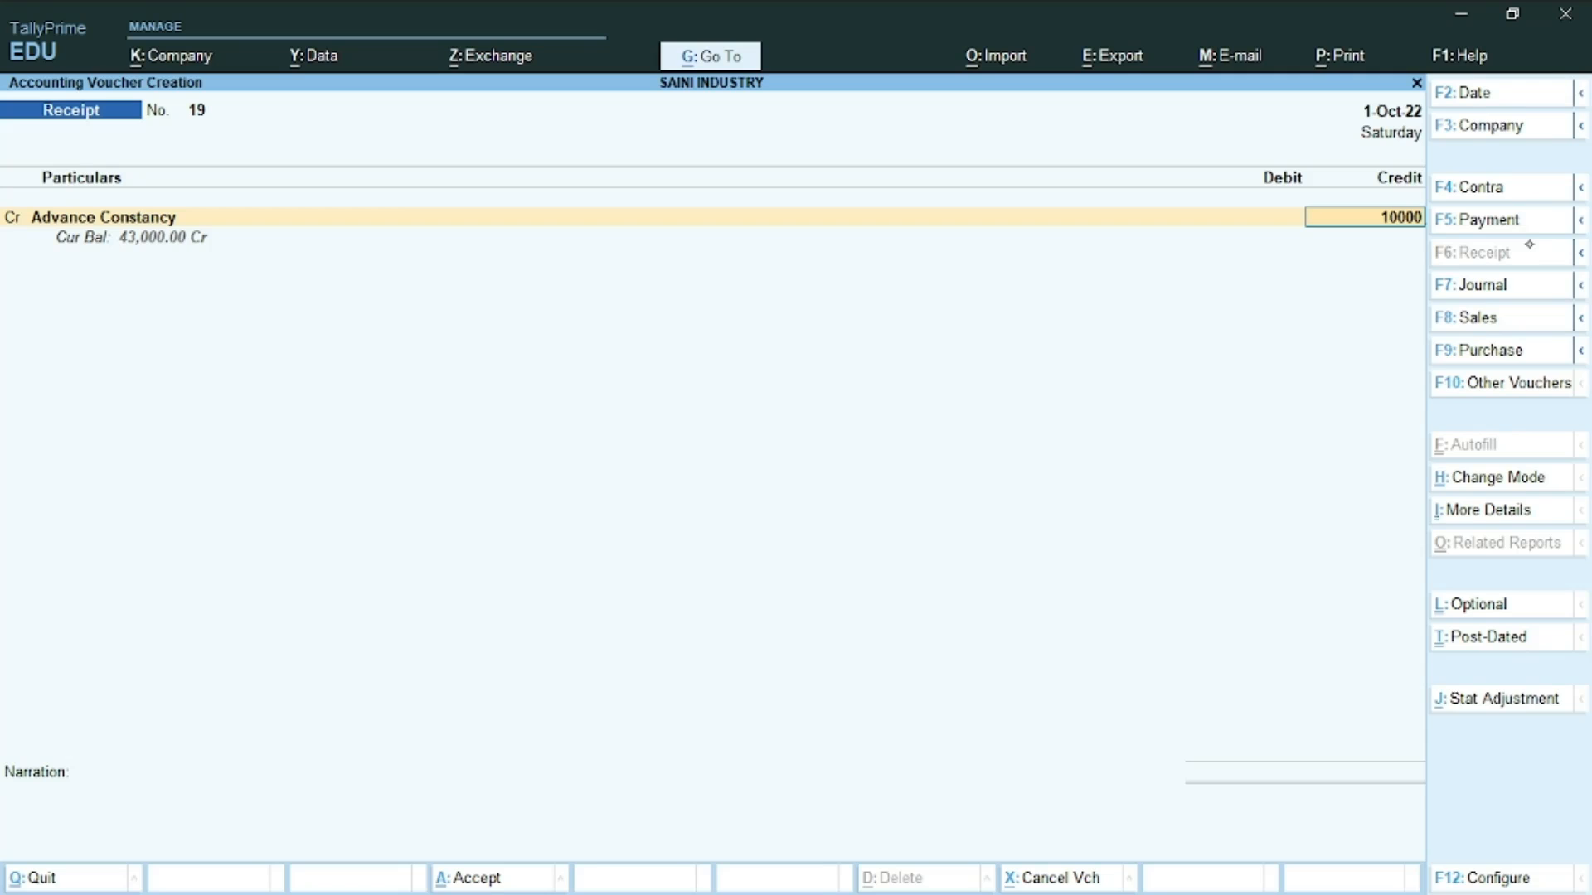
key(Return)
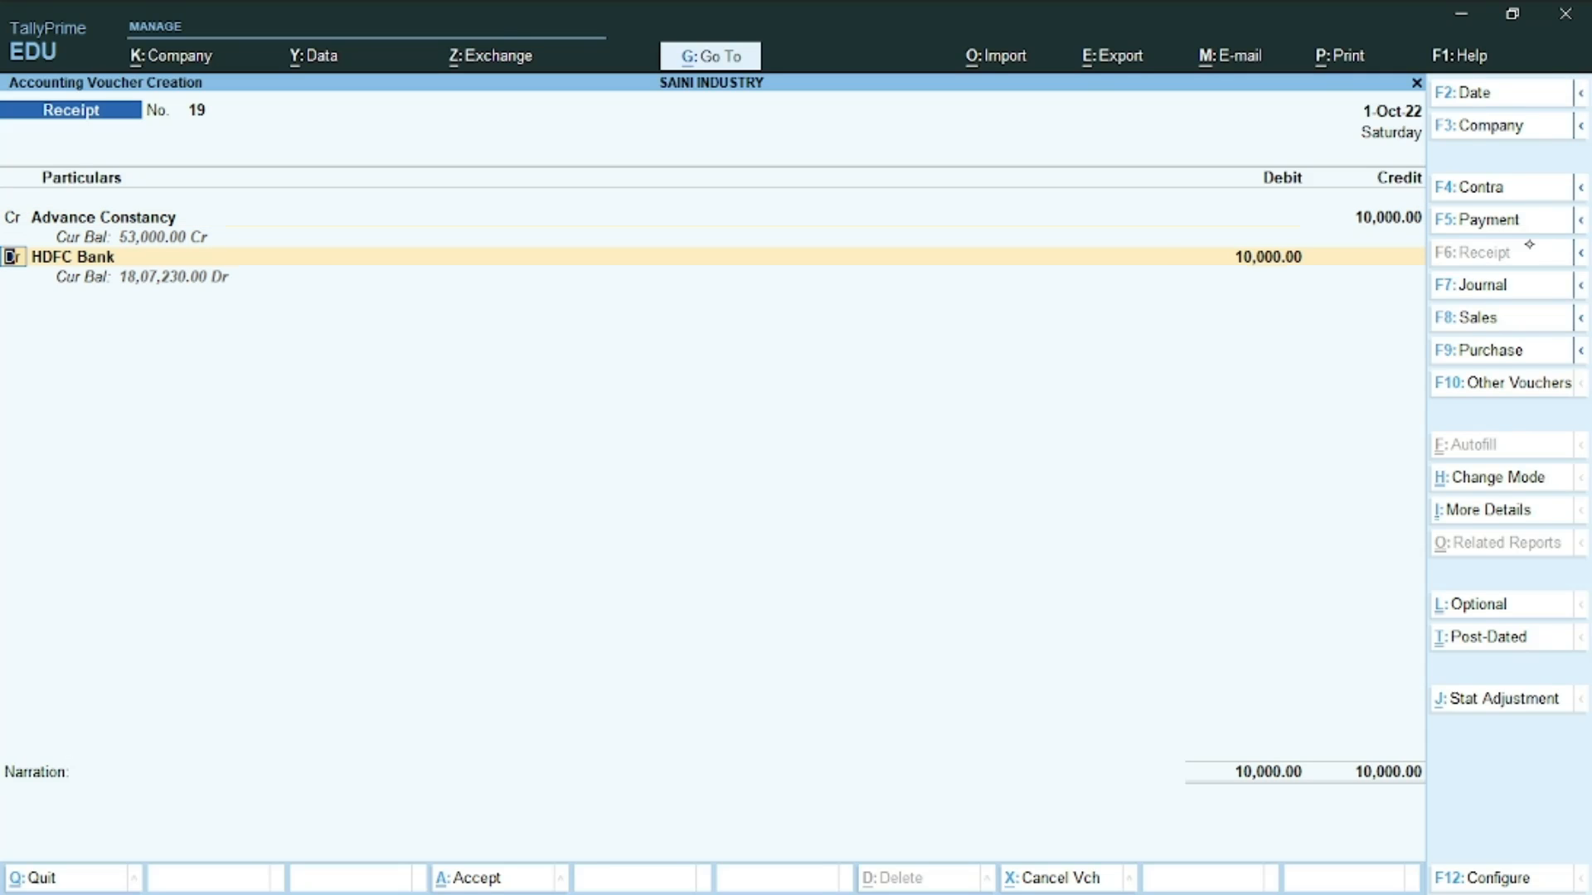
key(Return)
key(Return)
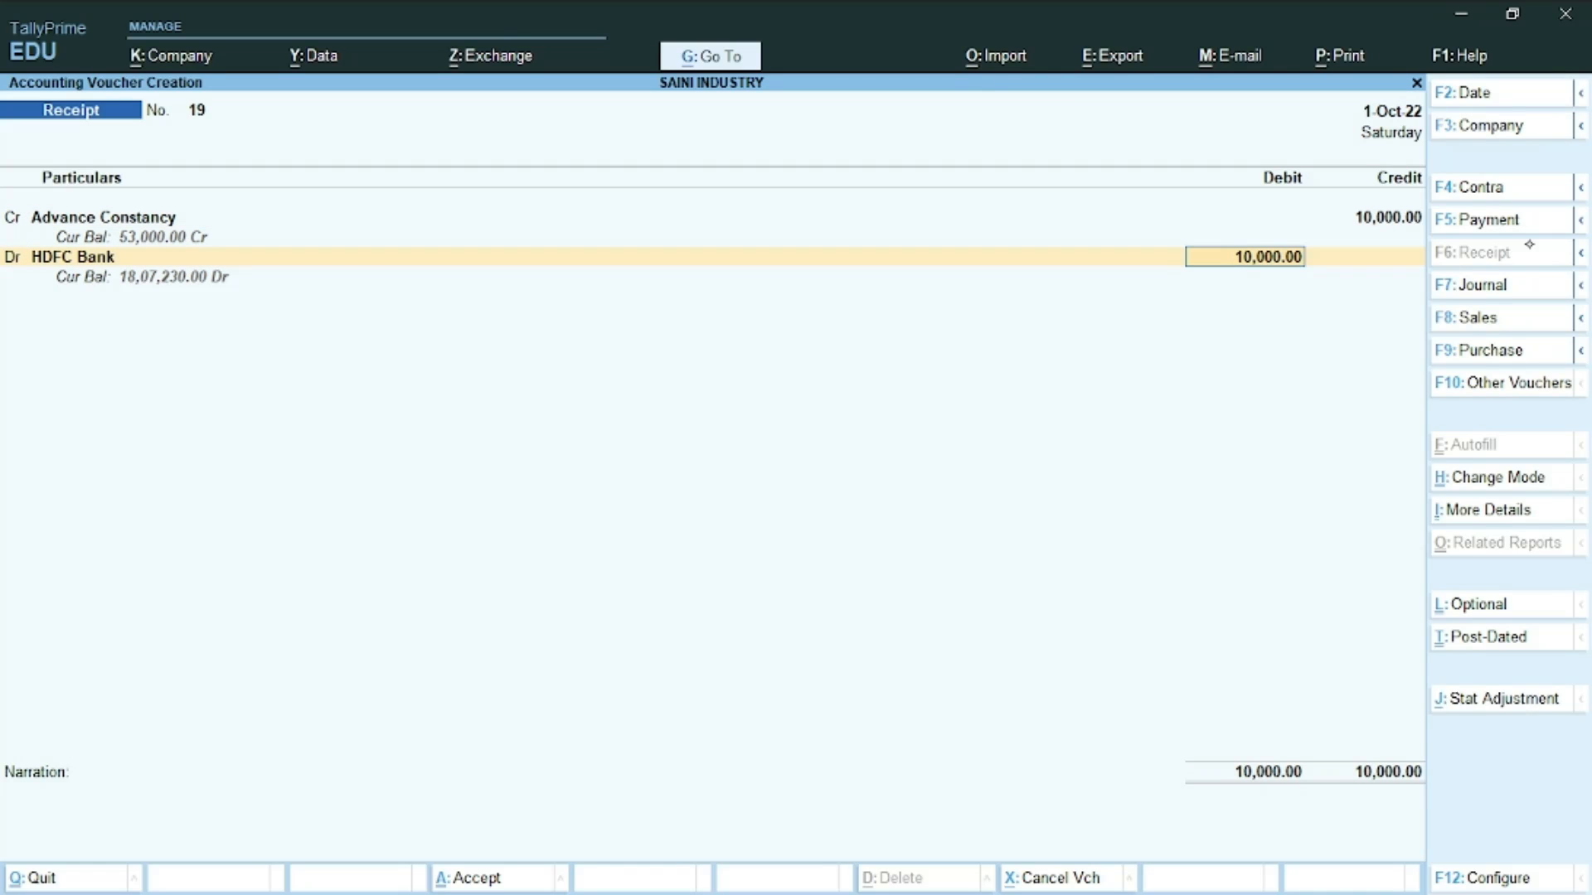
Switch to the Word list, underline "cash" in item 15 in red ink and return to TallyPrime.
key(alt+Tab)
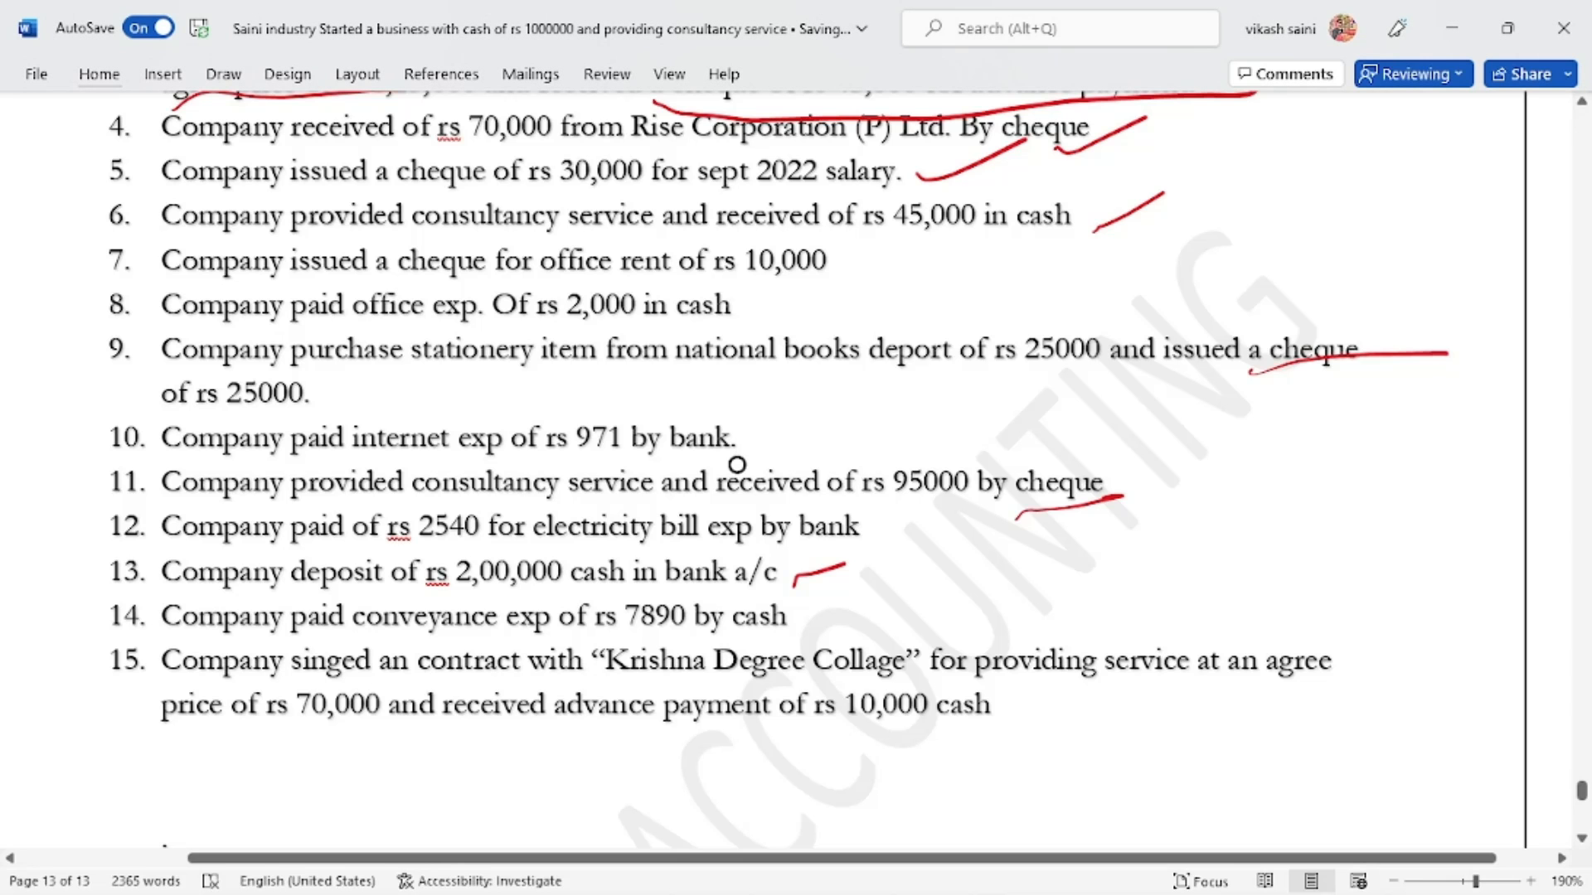
drag(954, 736, 1013, 711)
key(alt+Tab)
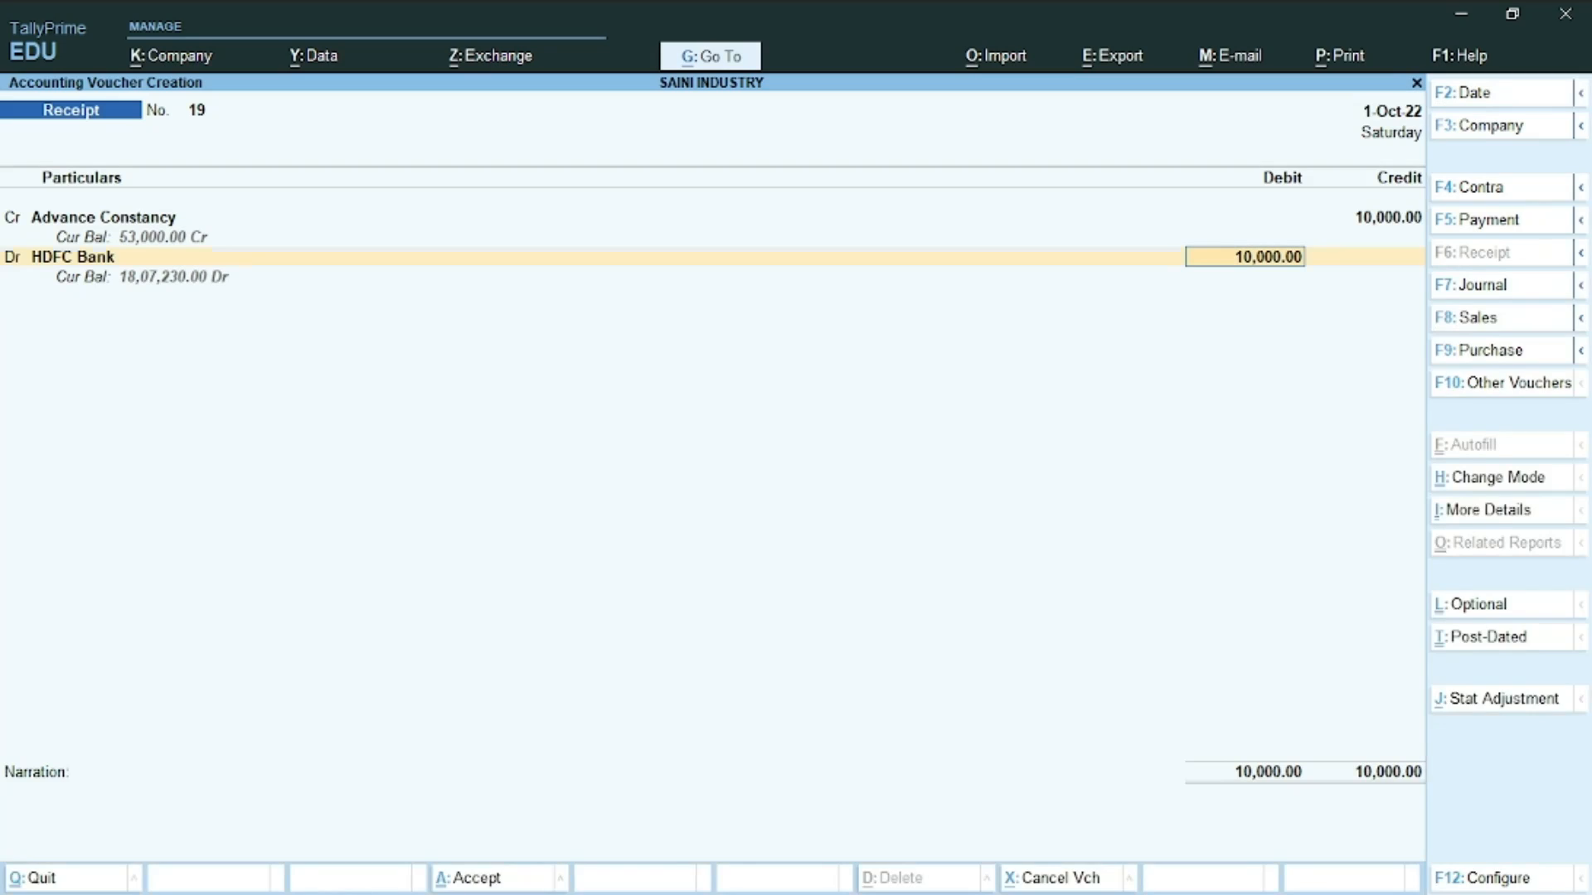
Change the advance receipt's debit ledger to Cash, save the voucher and switch to the Word list to check the transactions.
key(shift+Tab)
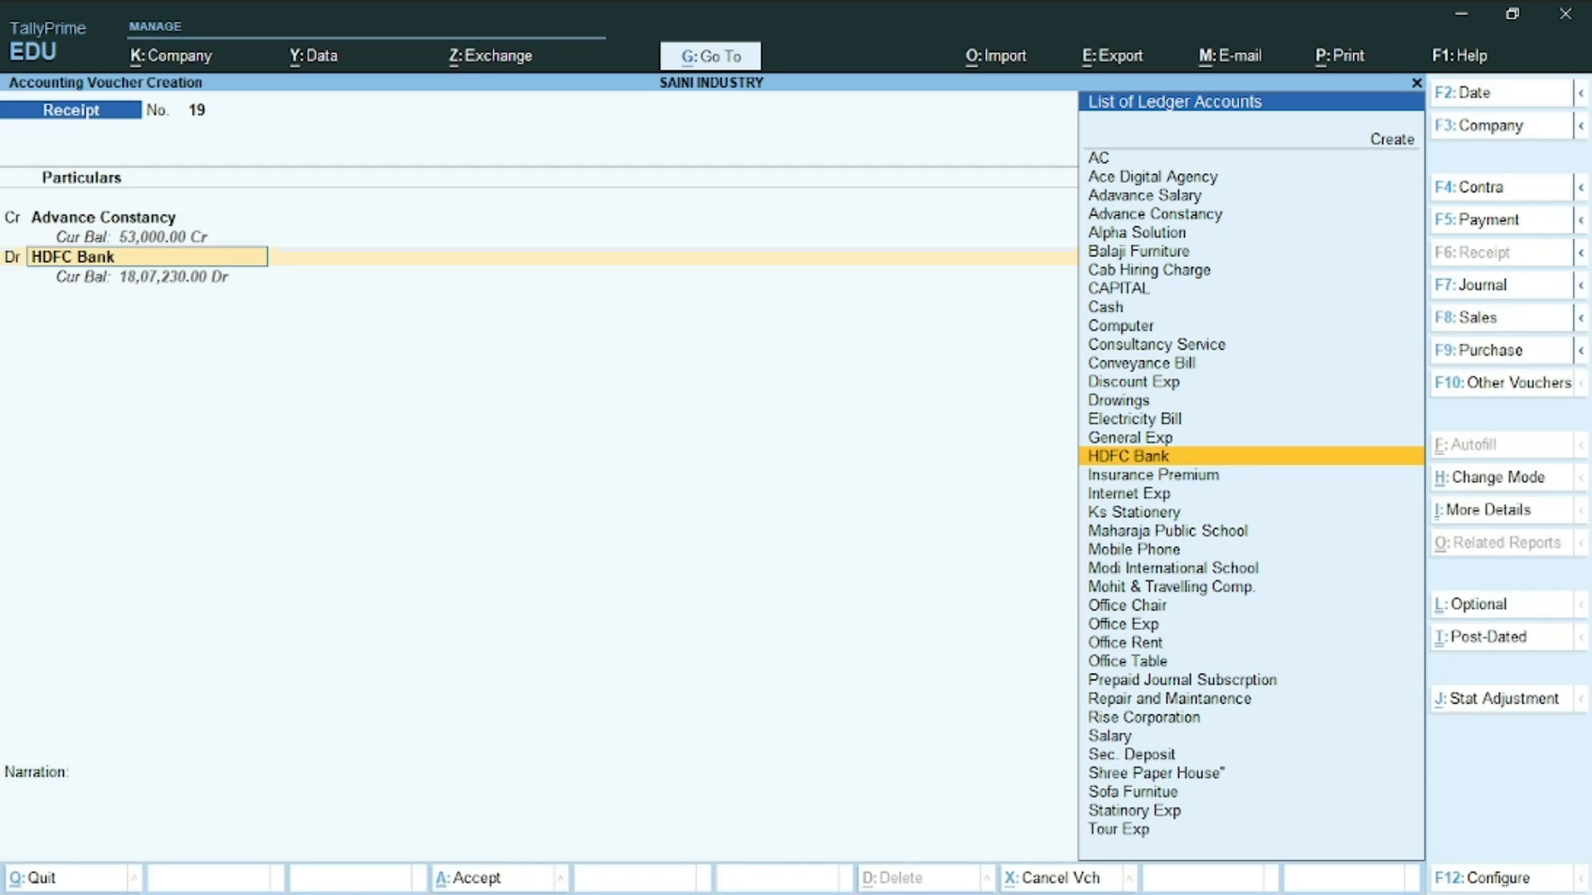
text(Cas)
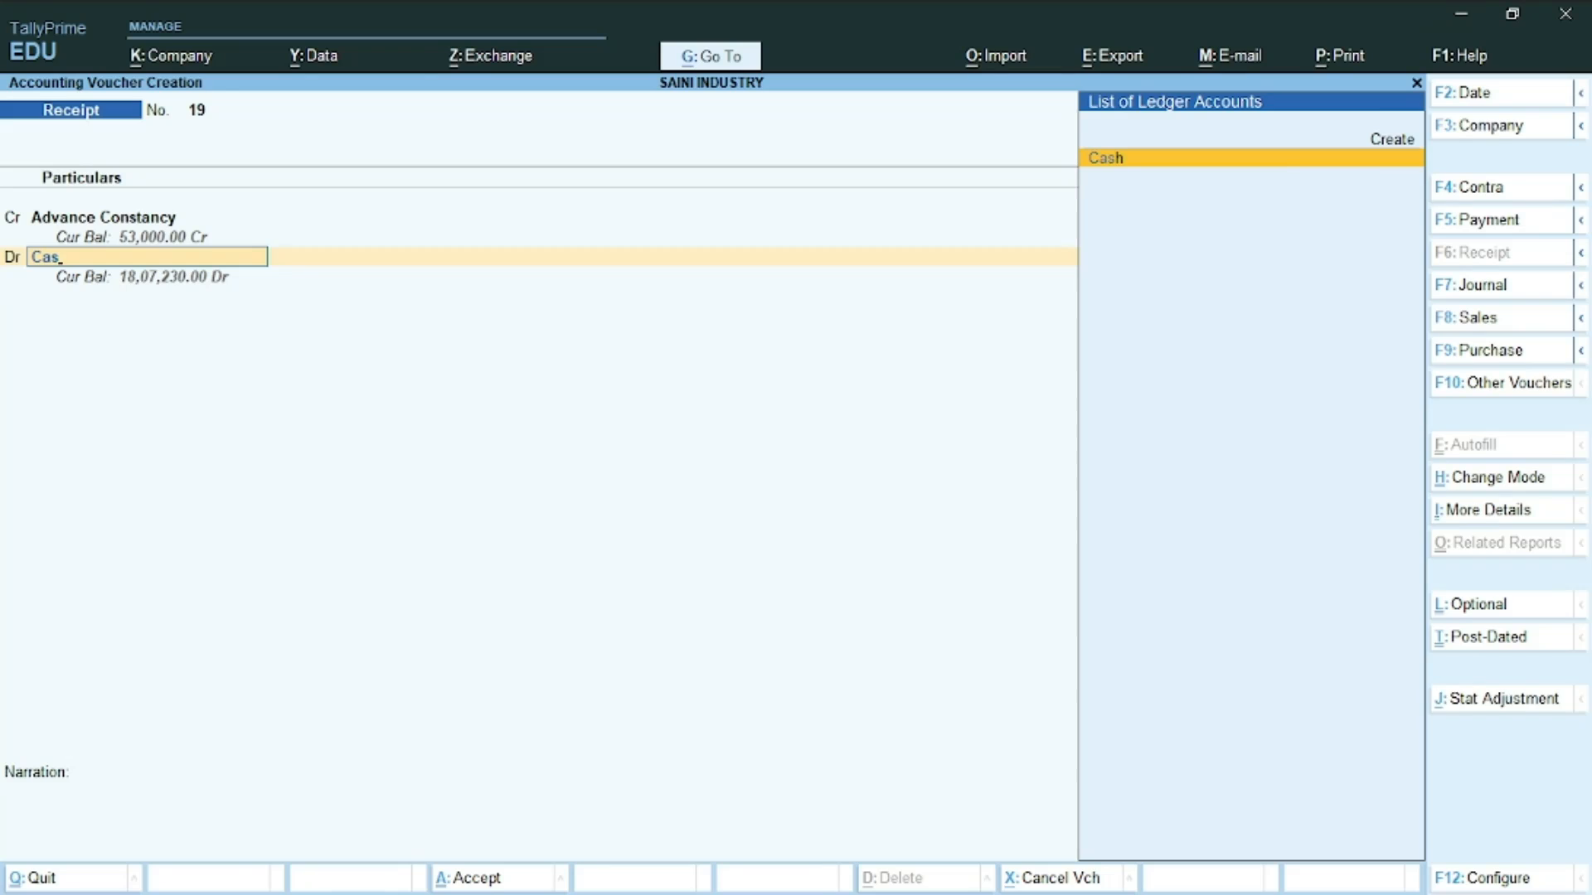
key(Return)
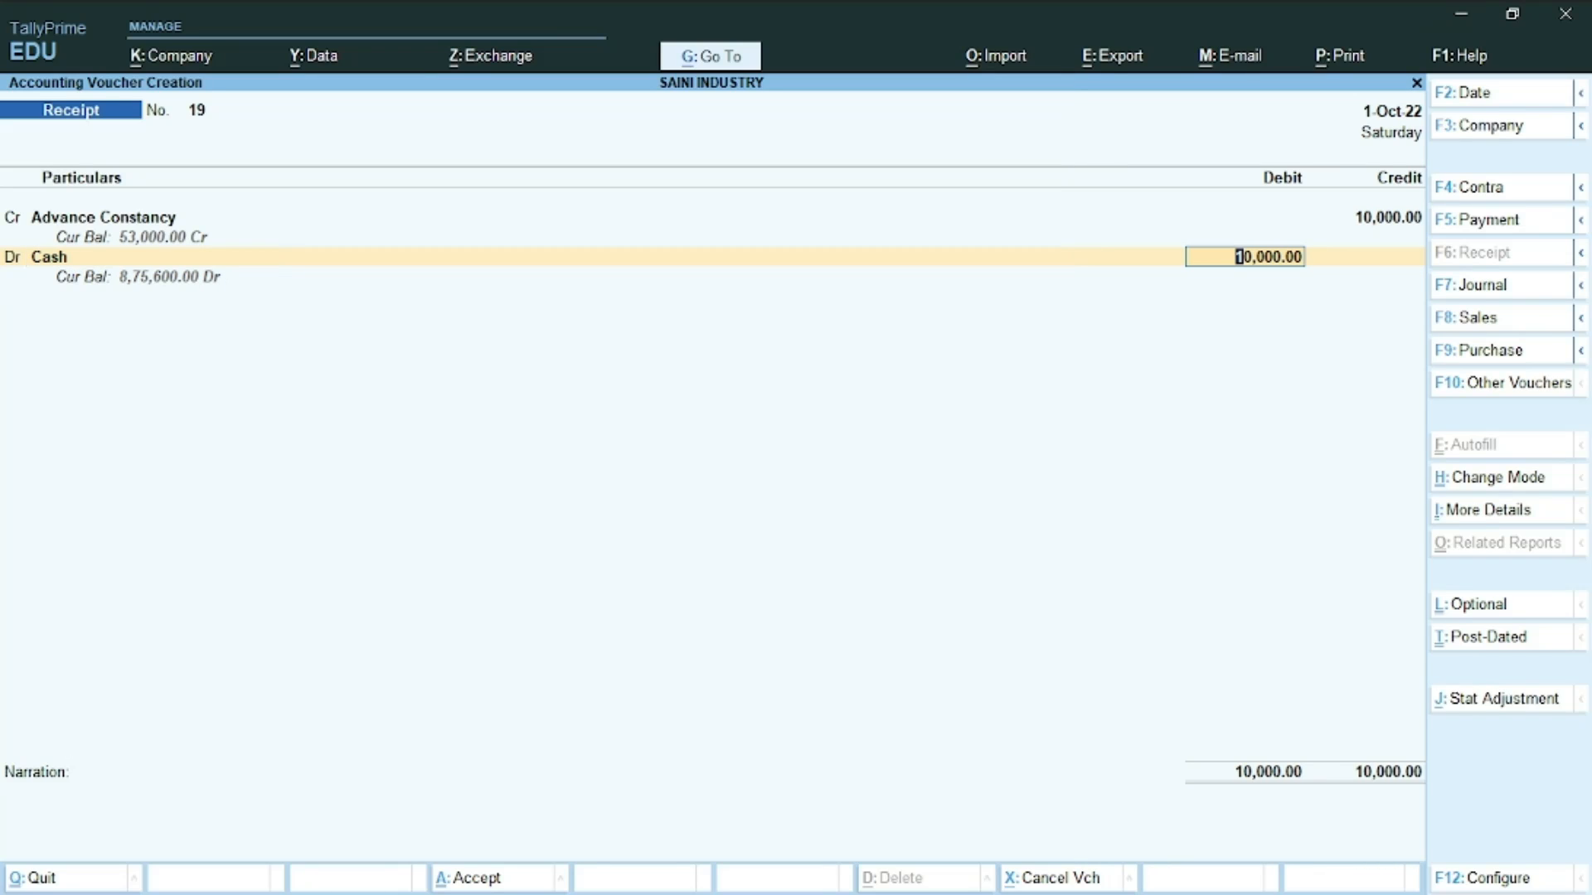
key(ctrl+a)
key(alt+Tab)
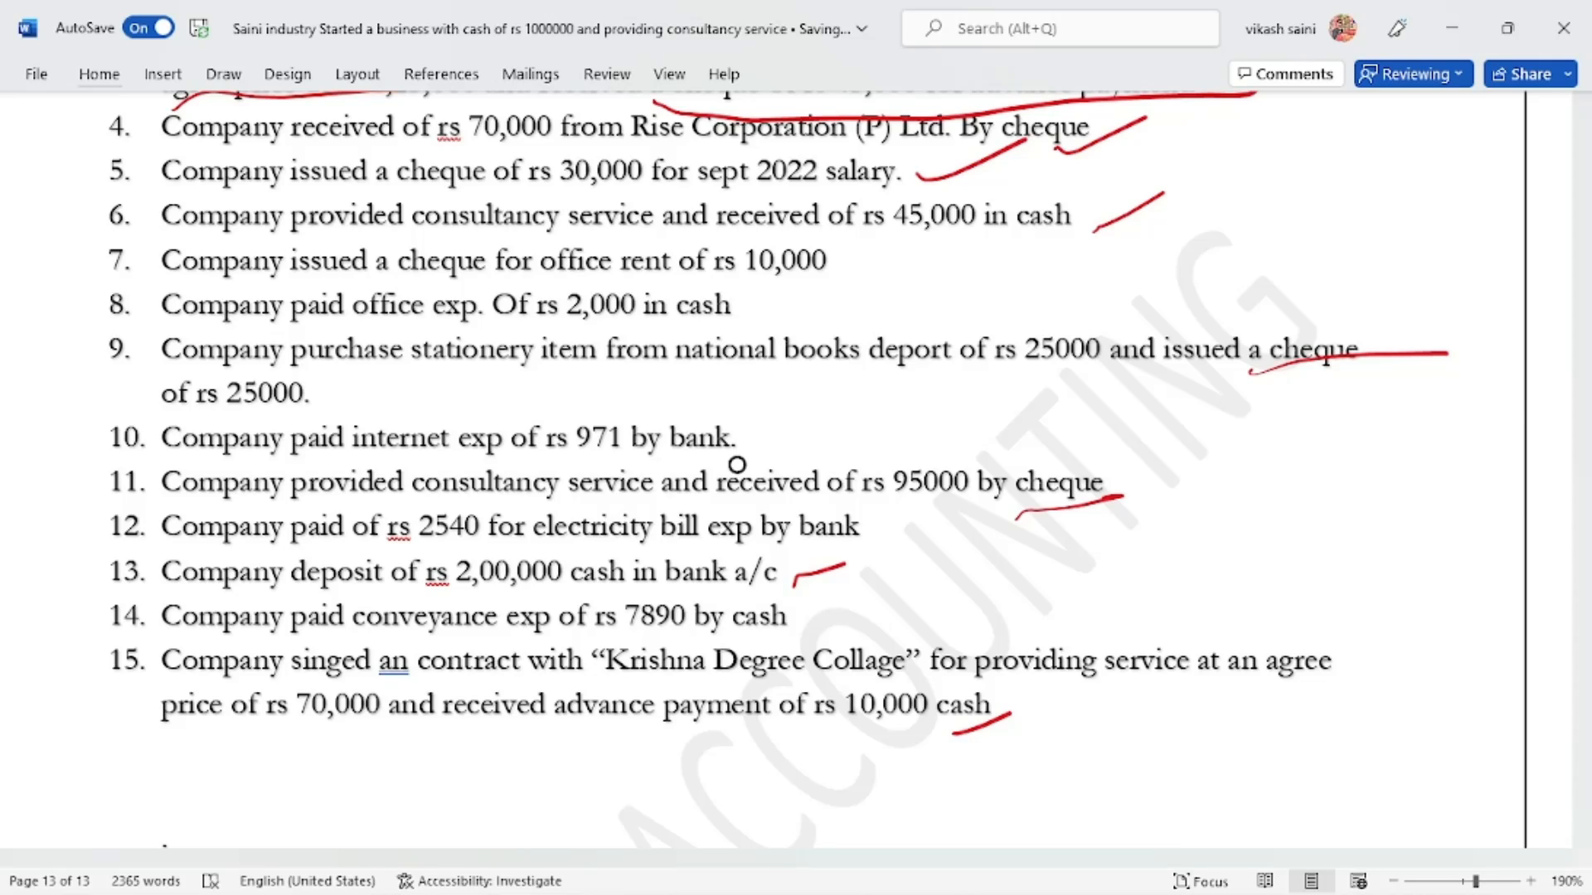
key(alt+Tab)
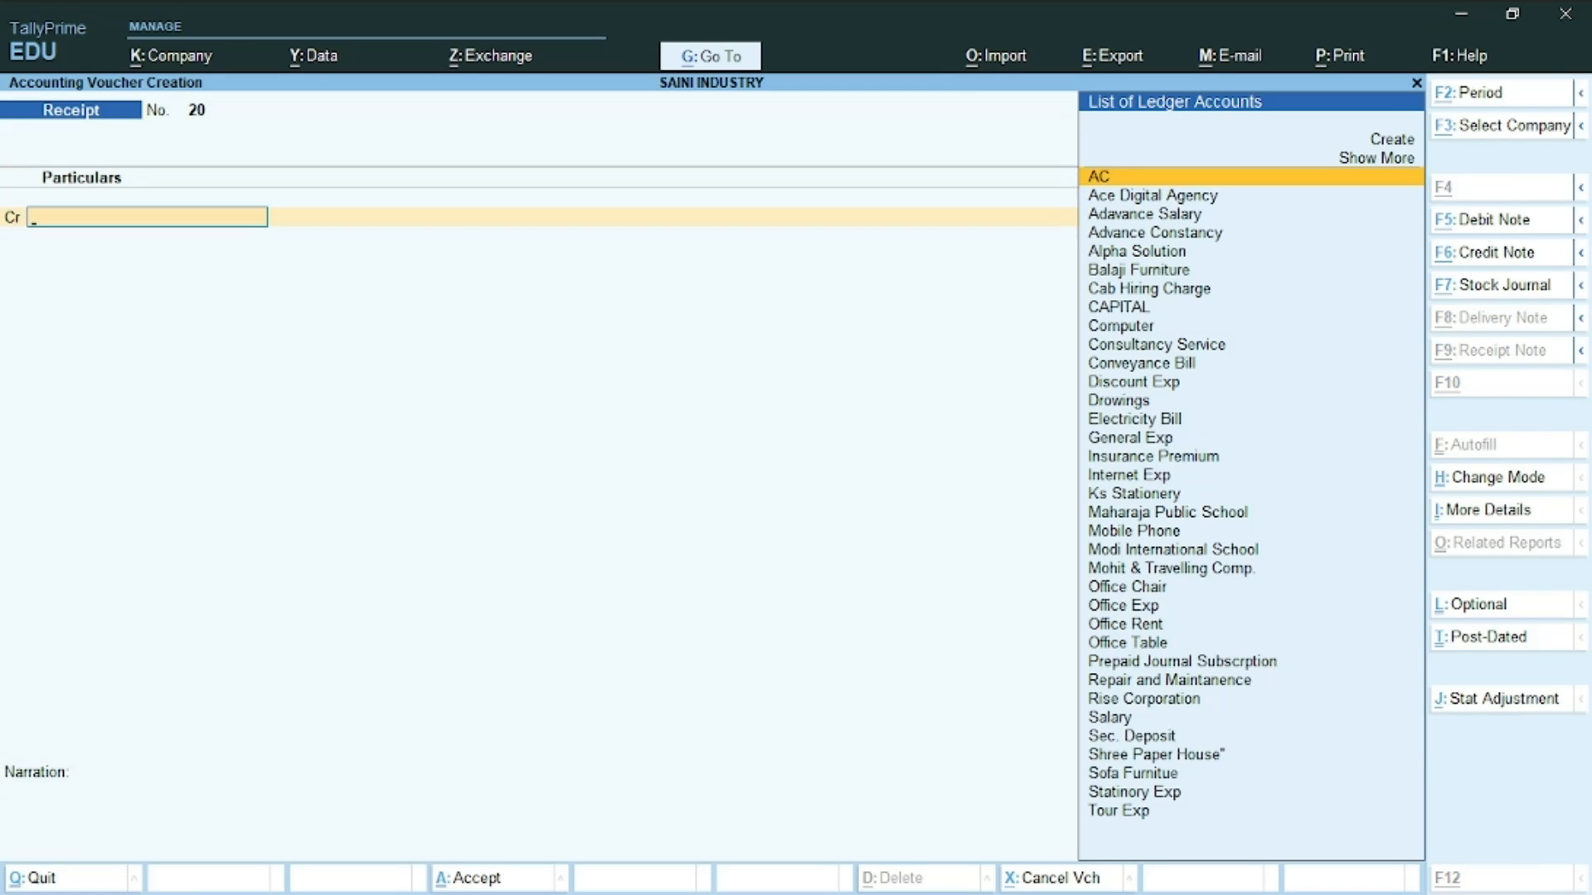
key(alt+Tab)
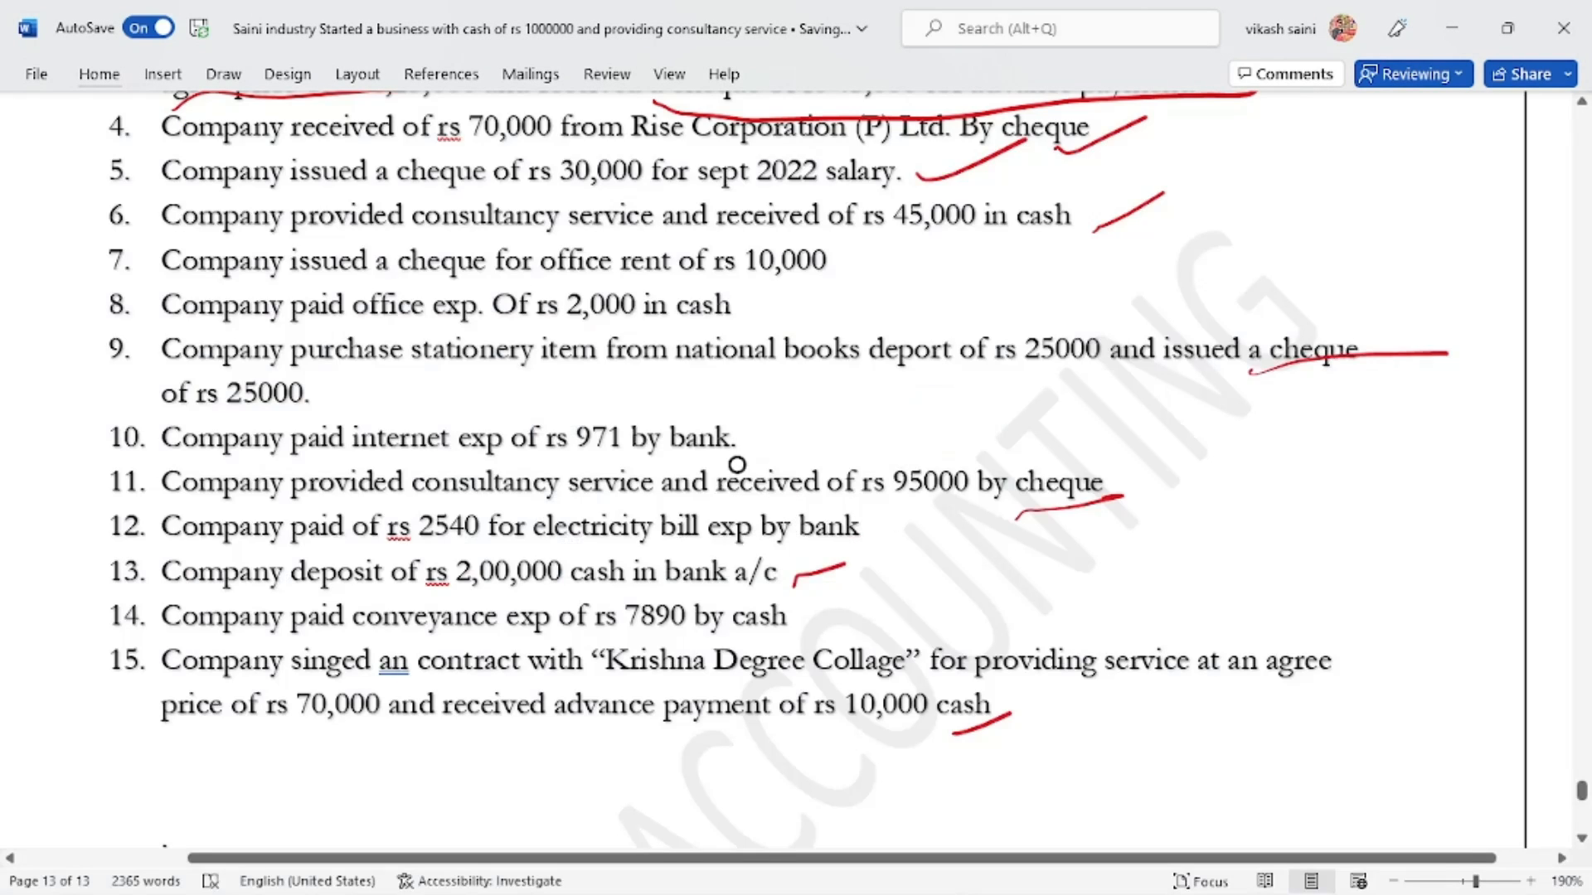